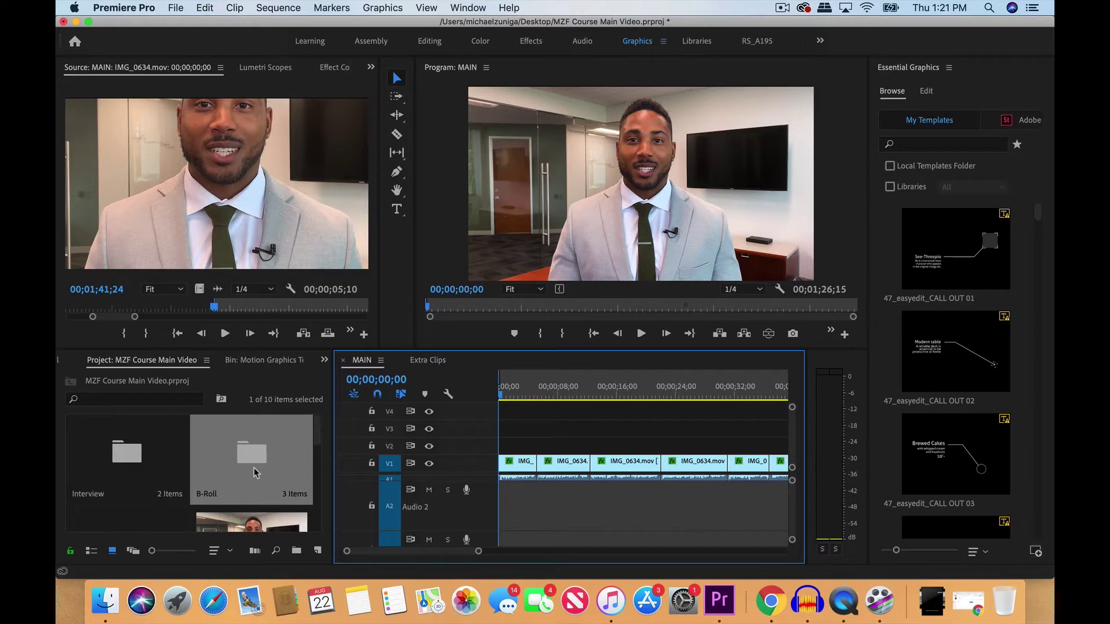
Open the Interview bin and select the clip IMG_0633.mov.
{"action": "double_click", "coordinate": [140, 435]}
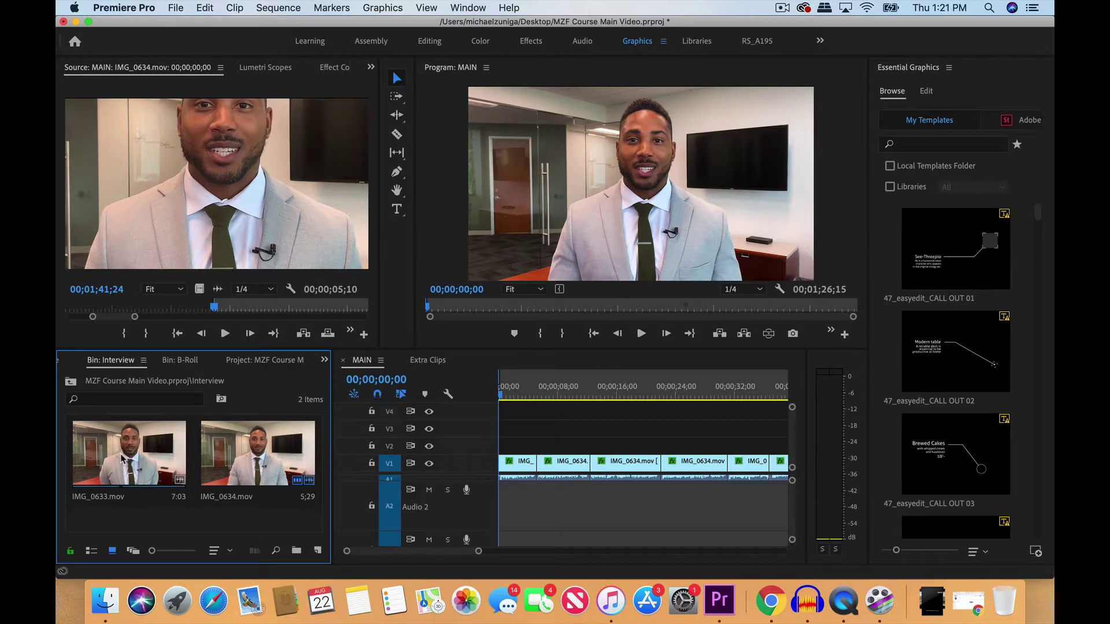
{"action": "left_click", "coordinate": [155, 466]}
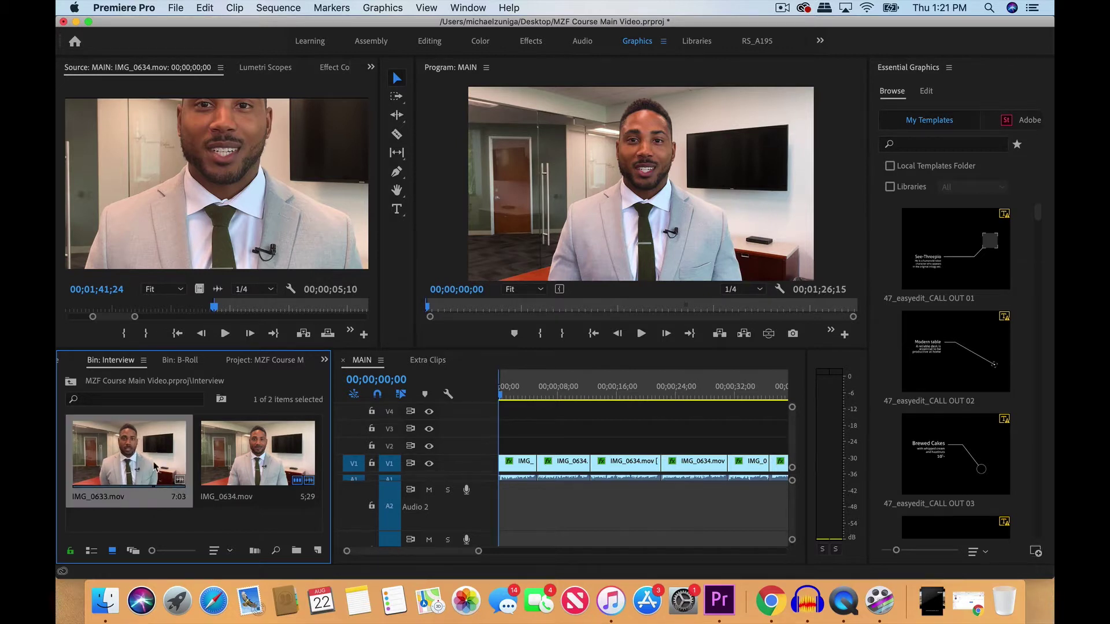
Check IMG_0633.mov's Interpret Footage settings and leave its 24 fps frame rate unchanged.
{"action": "right_click", "coordinate": [155, 465]}
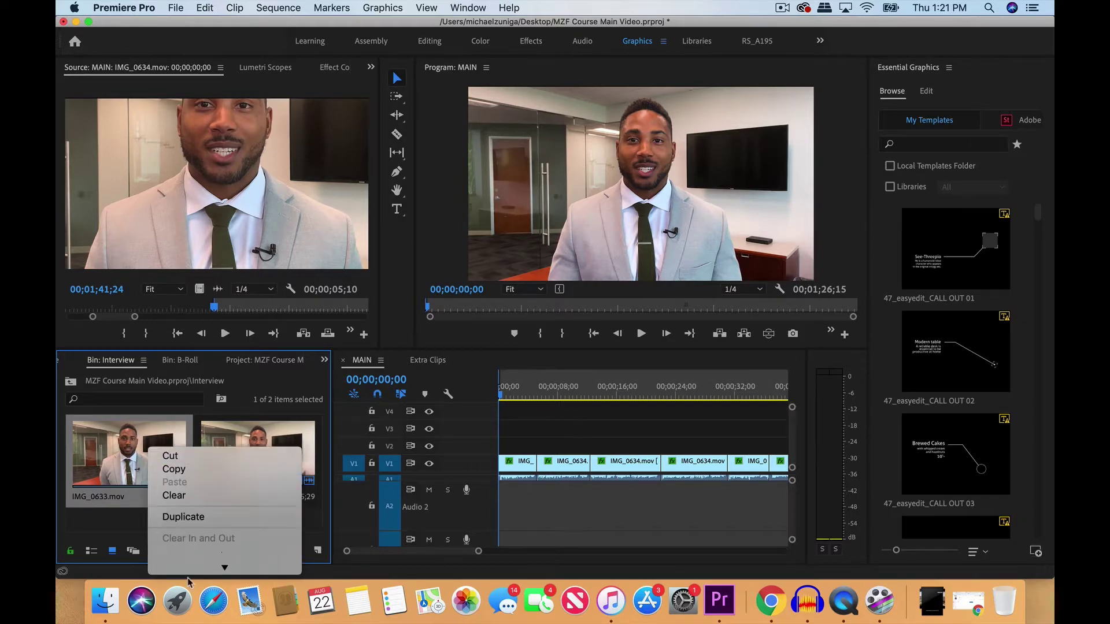
{"action": "mouse_move", "coordinate": [266, 409]}
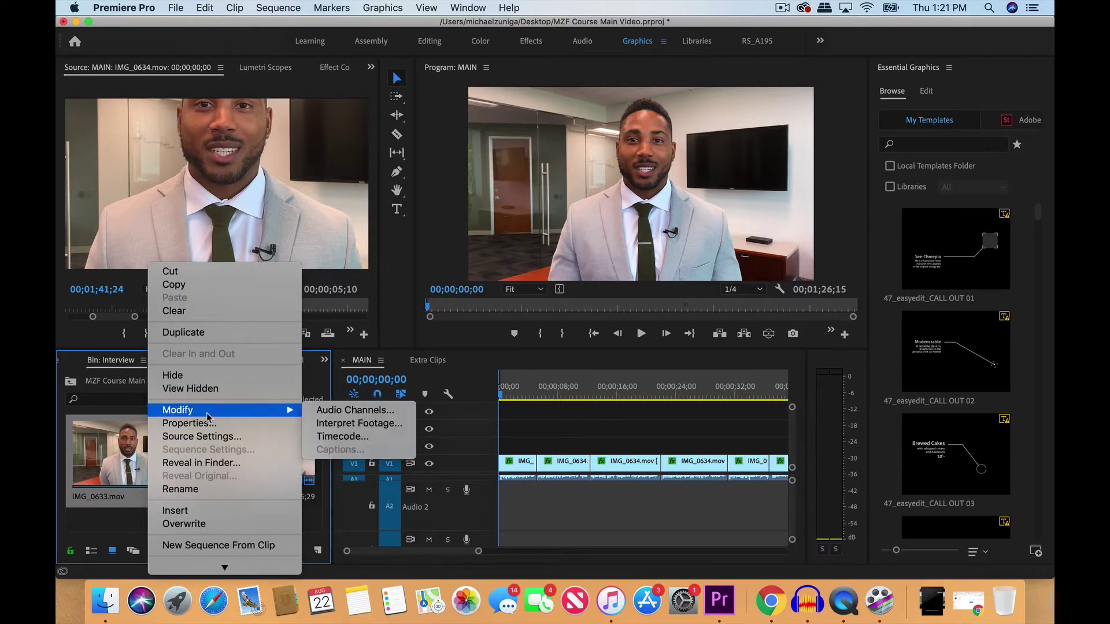
{"action": "left_click", "coordinate": [344, 429]}
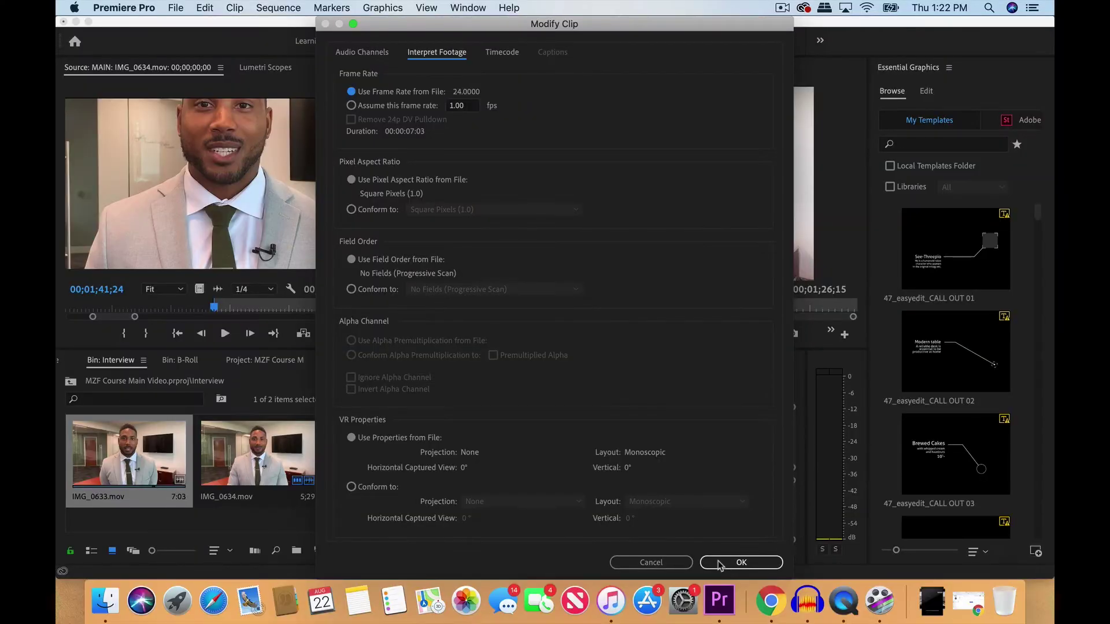
{"action": "left_click", "coordinate": [651, 563]}
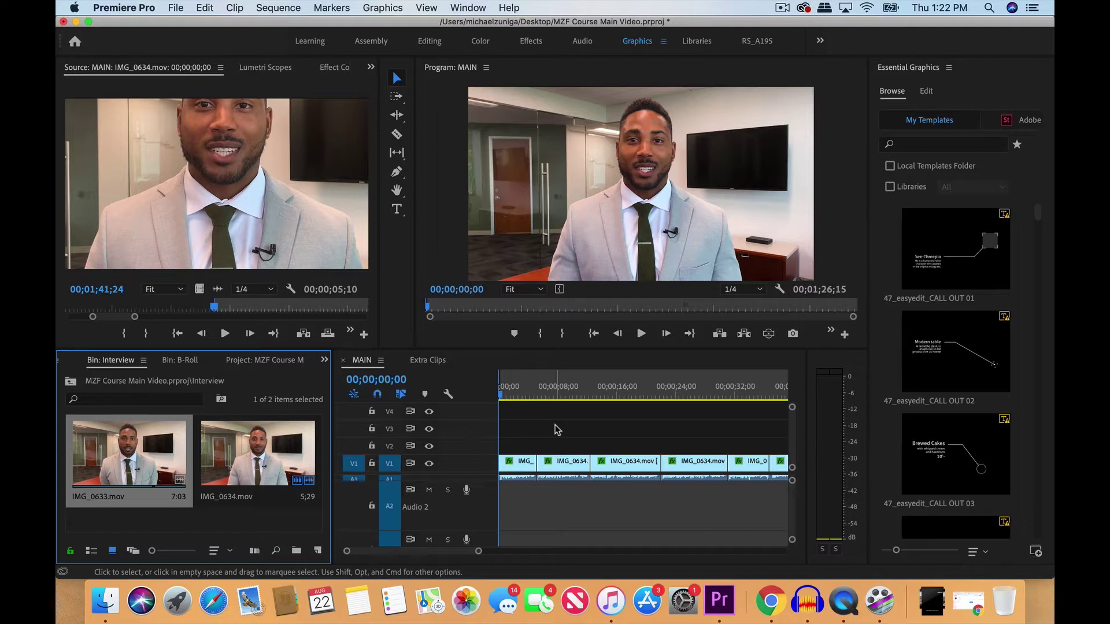
In the B-Roll Office folder, interpret IMG_0673.mov at an assumed frame rate of 24 fps.
{"action": "left_click", "coordinate": [182, 363]}
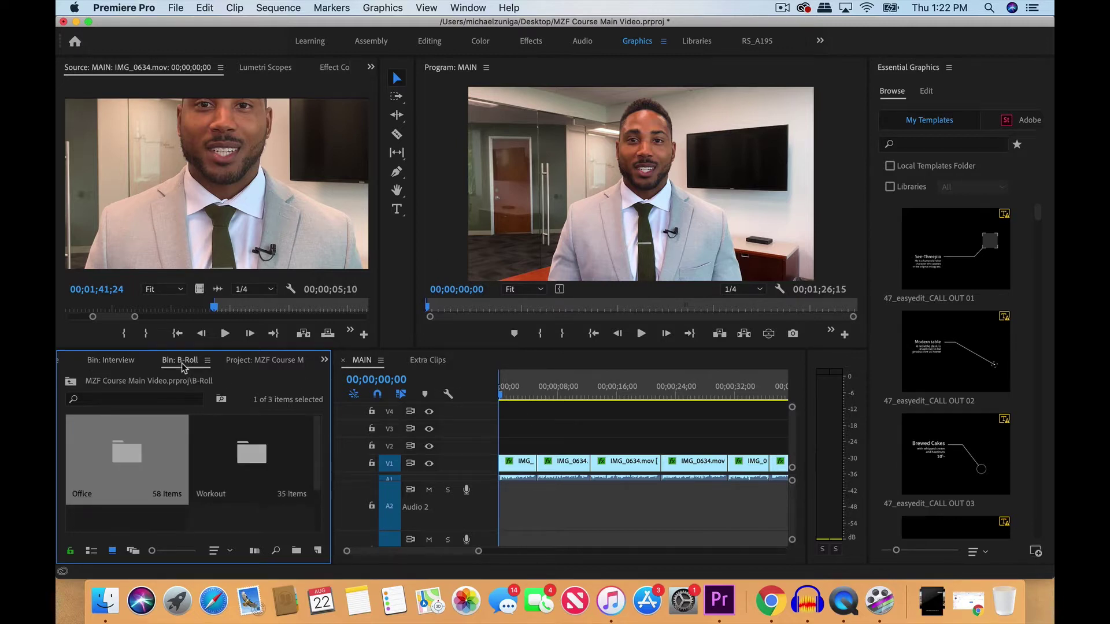
{"action": "double_click", "coordinate": [116, 447]}
{"action": "right_click", "coordinate": [139, 451]}
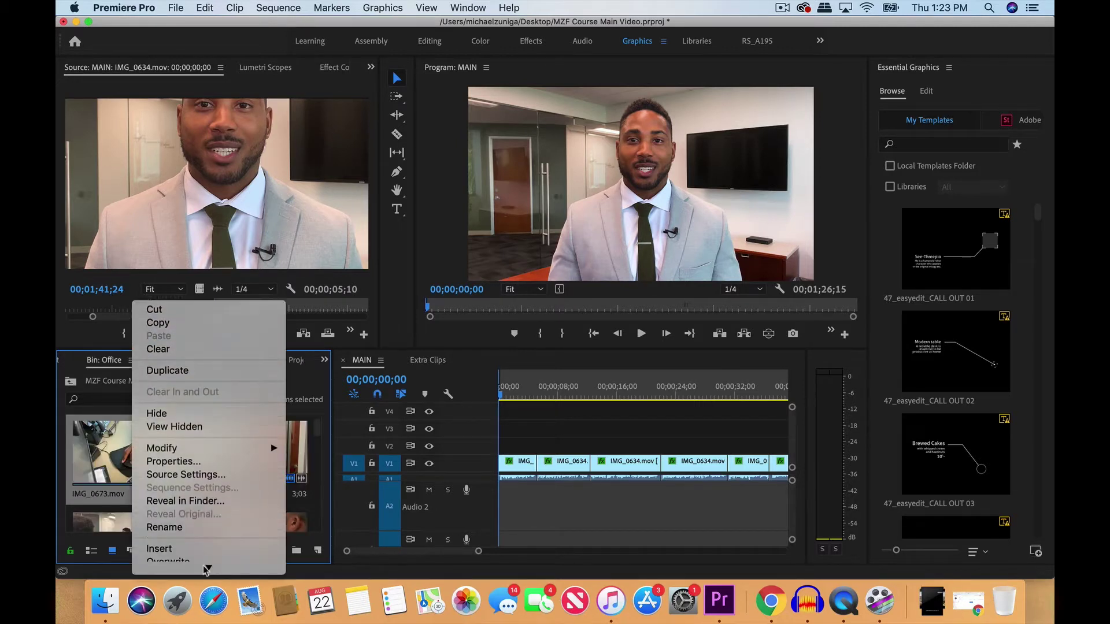
{"action": "mouse_move", "coordinate": [230, 438]}
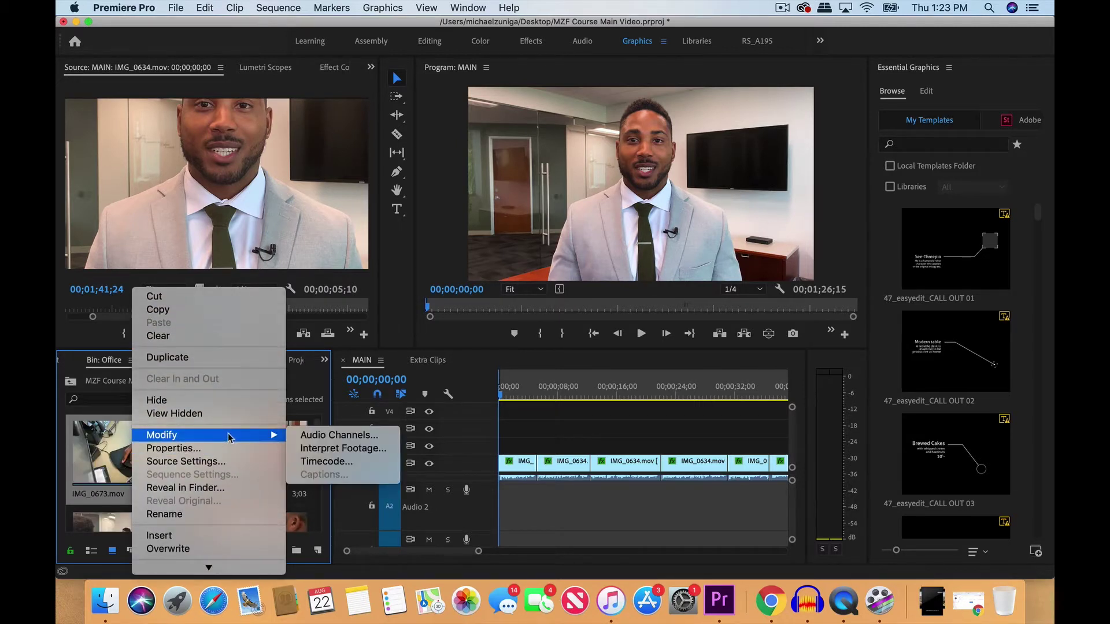
{"action": "left_click", "coordinate": [315, 451]}
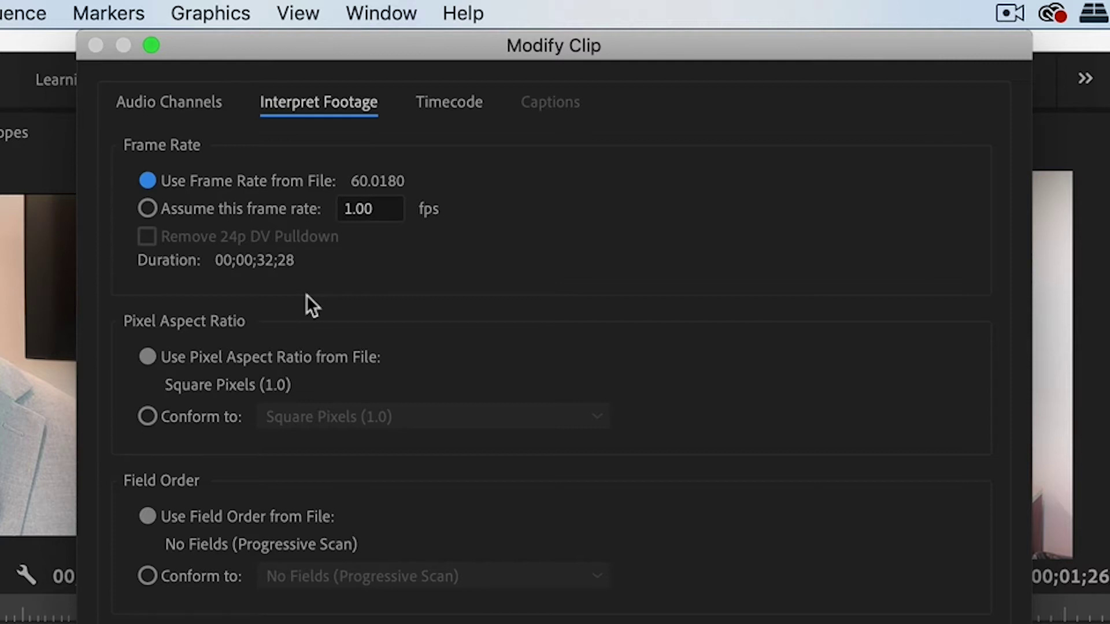
{"action": "left_click", "coordinate": [375, 213]}
{"action": "type", "text": "24"}
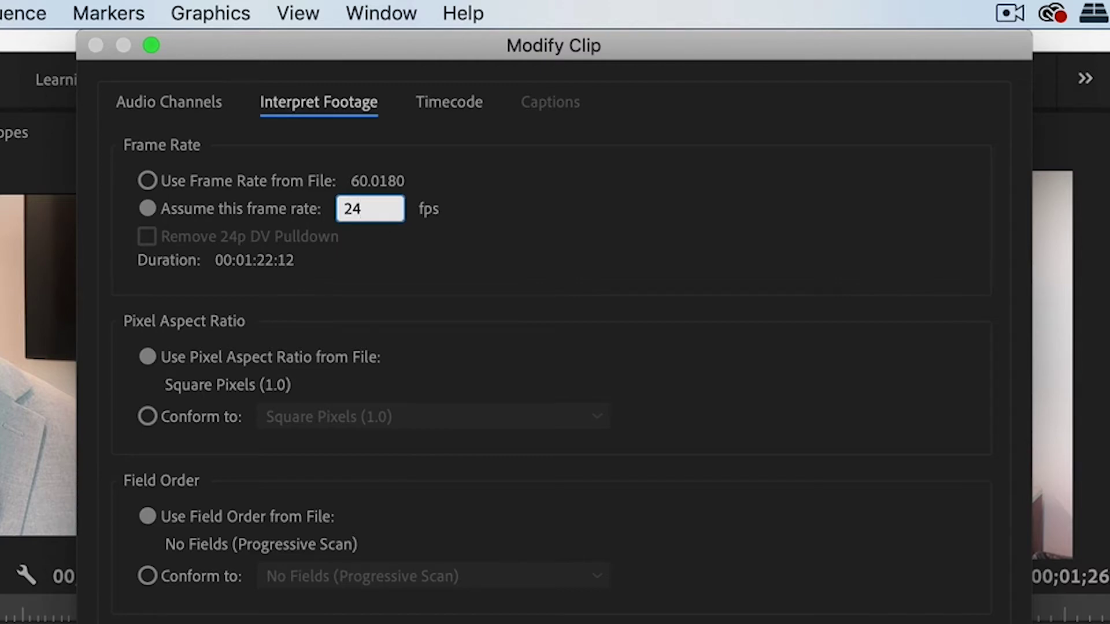
{"action": "key", "text": "Return"}
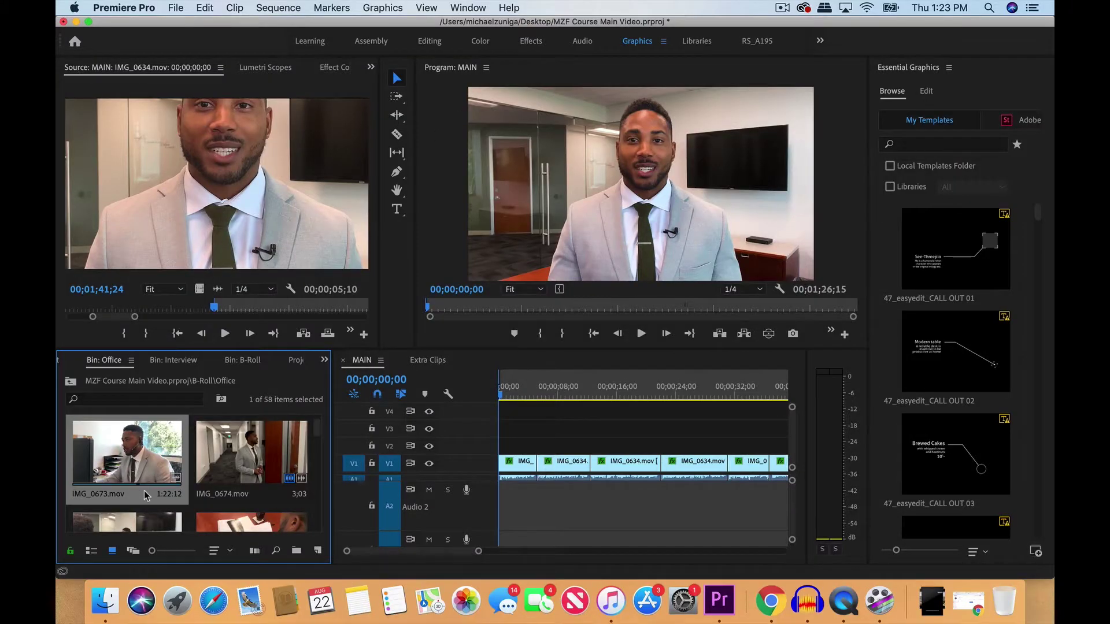
Load IMG_0673.mov in the Source monitor and play it briefly from around 27 seconds.
{"action": "double_click", "coordinate": [110, 460]}
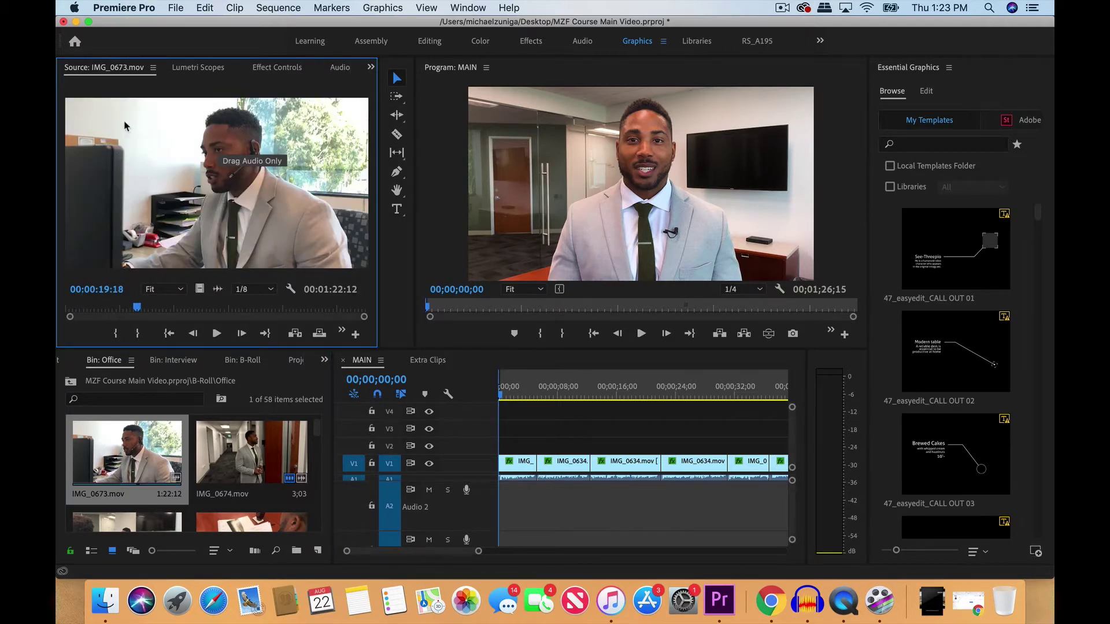
{"action": "left_click", "coordinate": [165, 308]}
{"action": "key", "text": "space"}
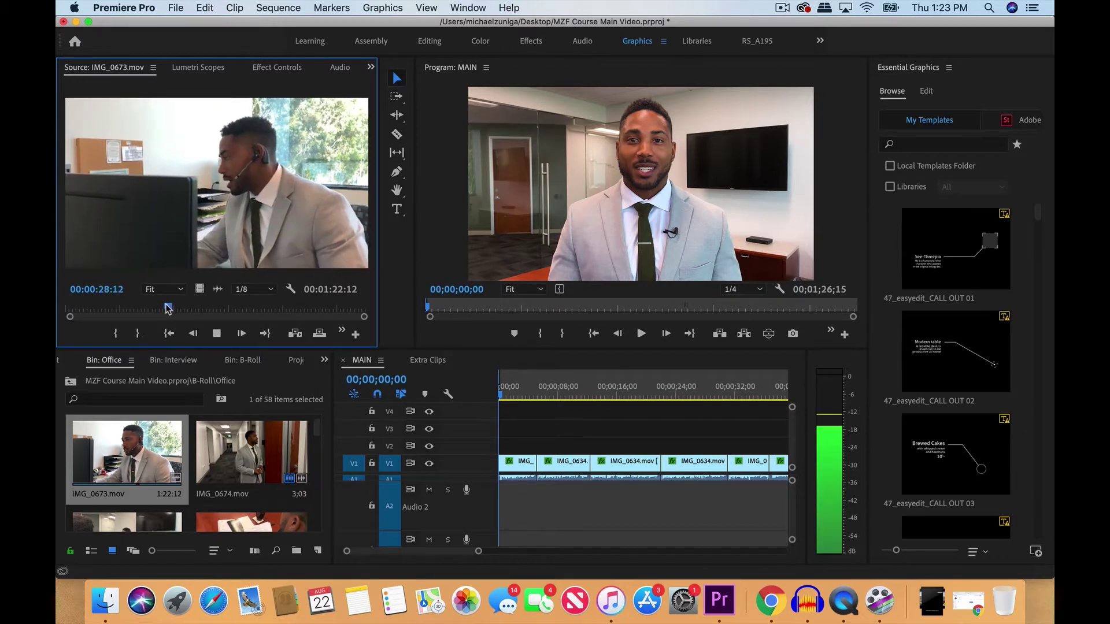
{"action": "key", "text": "space"}
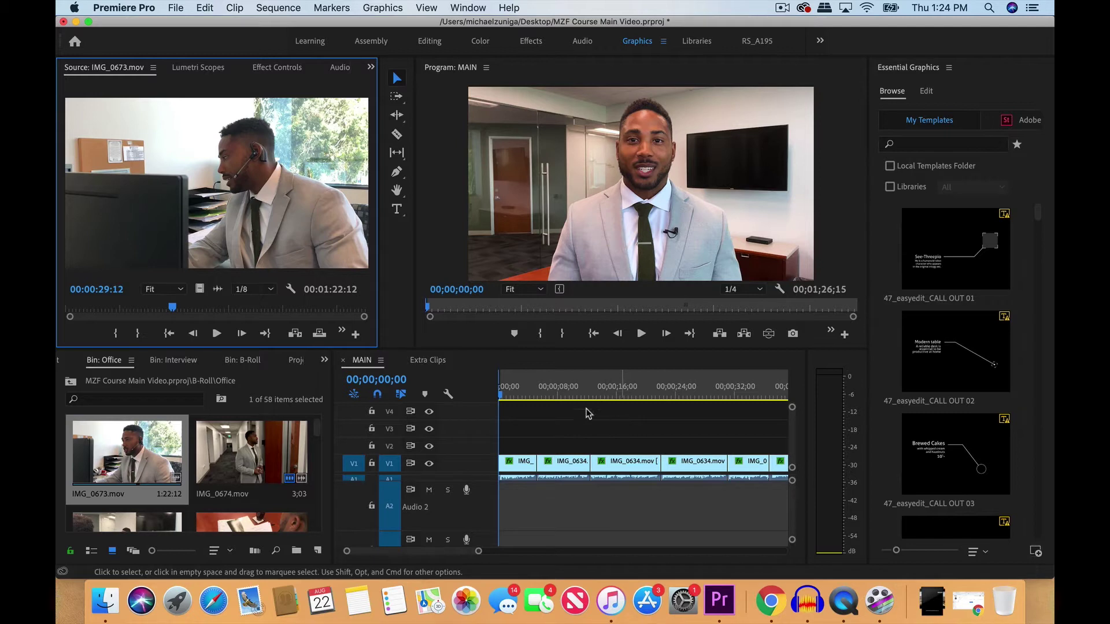
Select a range of 57 Office clips, adding IMG_0779.MOV to the selection.
{"action": "scroll", "coordinate": [318, 425], "scroll_direction": "up", "scroll_amount": 3}
{"action": "scroll", "coordinate": [318, 427], "scroll_direction": "down", "scroll_amount": 1}
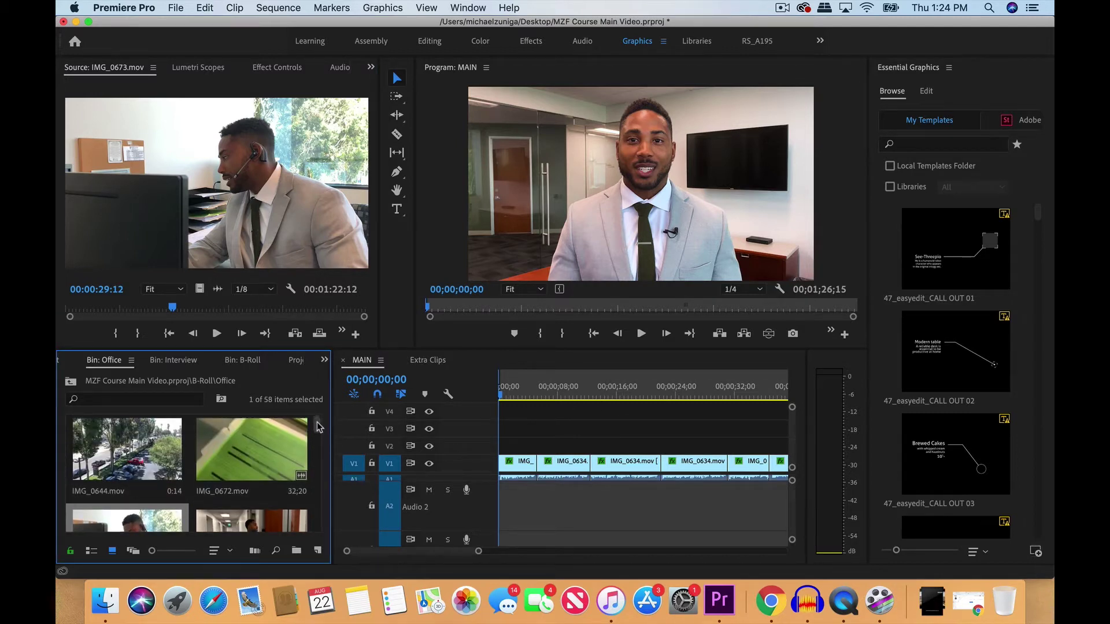
{"action": "scroll", "coordinate": [317, 427], "scroll_direction": "up", "scroll_amount": 1}
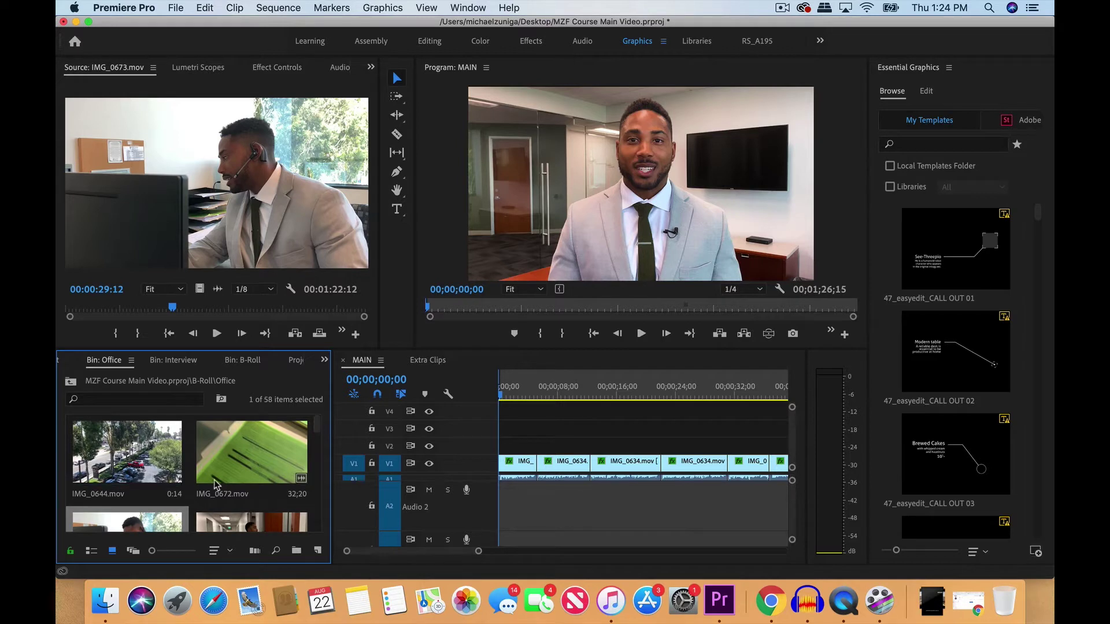
{"action": "scroll", "coordinate": [318, 427], "scroll_direction": "down", "scroll_amount": 2}
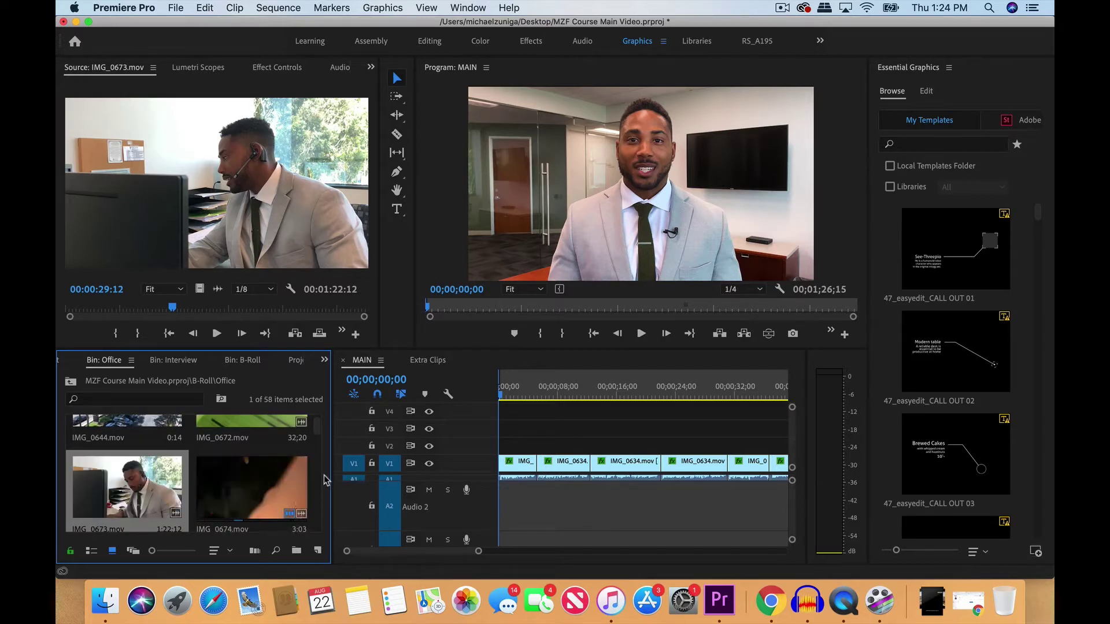
{"action": "scroll", "coordinate": [317, 428], "scroll_direction": "up", "scroll_amount": 2}
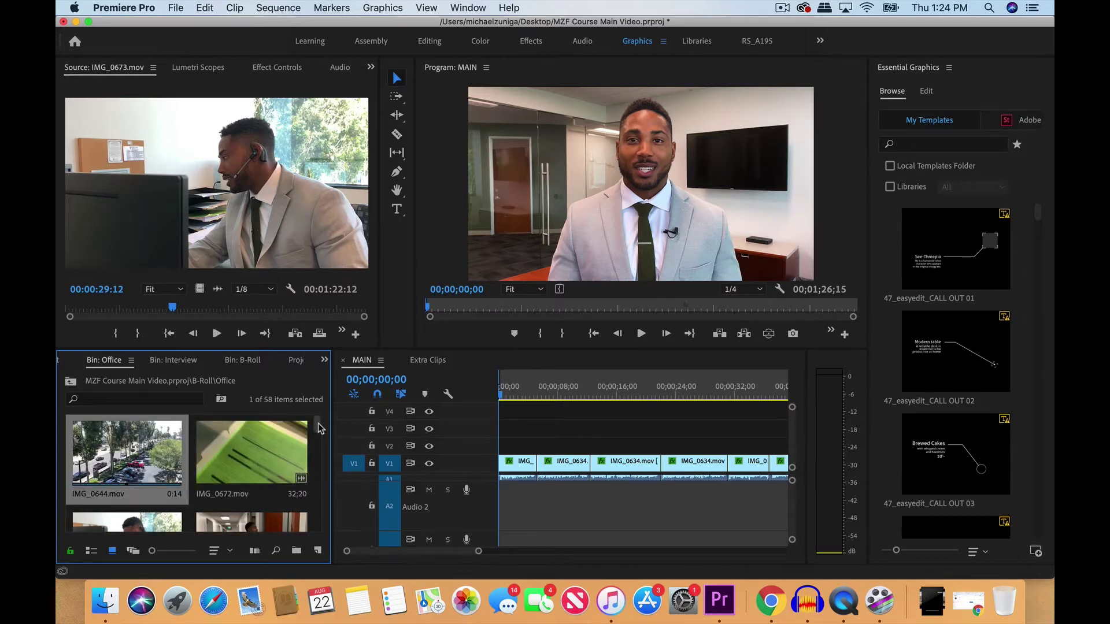
{"action": "left_click_drag", "start_coordinate": [318, 424], "coordinate": [312, 527]}
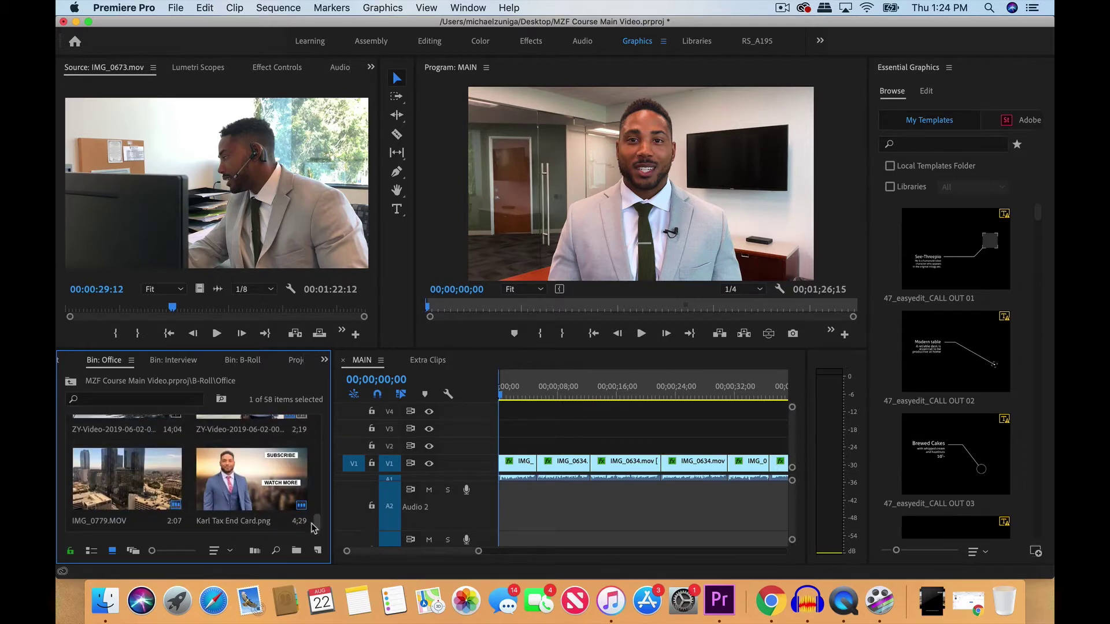
{"action": "left_click", "coordinate": [256, 419], "text": "shift"}
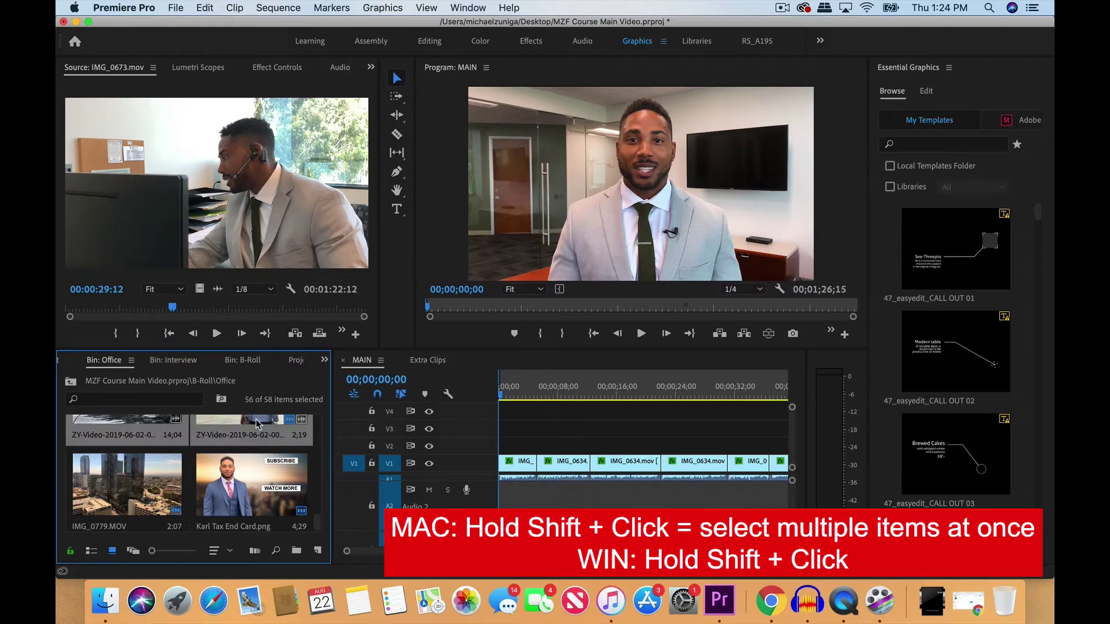
{"action": "left_click", "coordinate": [120, 492], "text": "super"}
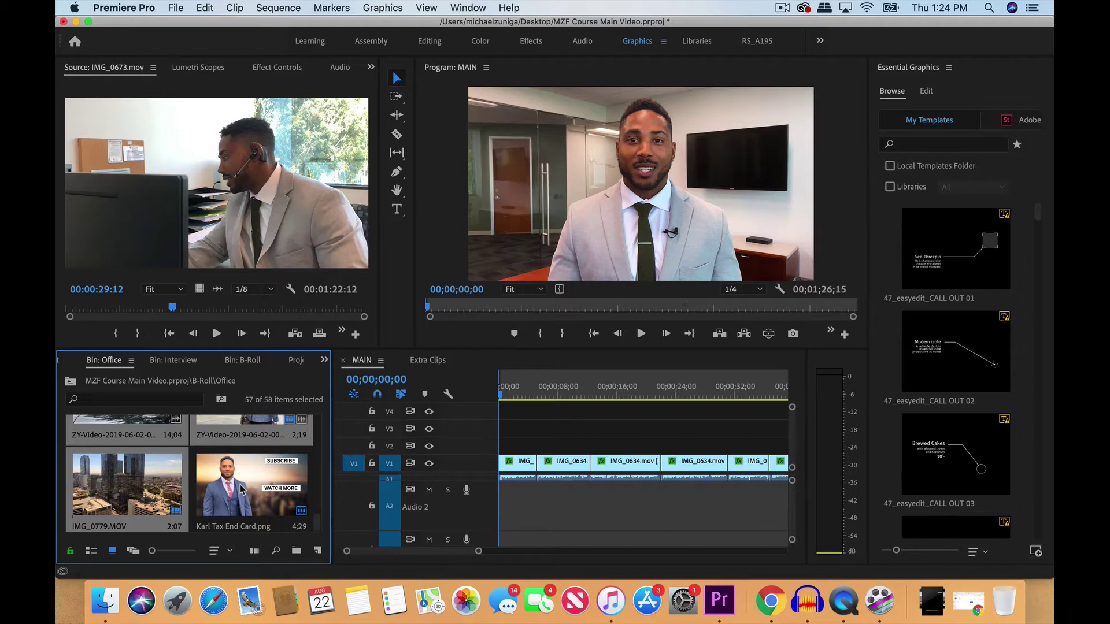
Interpret all the selected Office clips at an assumed 24 fps frame rate.
{"action": "right_click", "coordinate": [126, 482]}
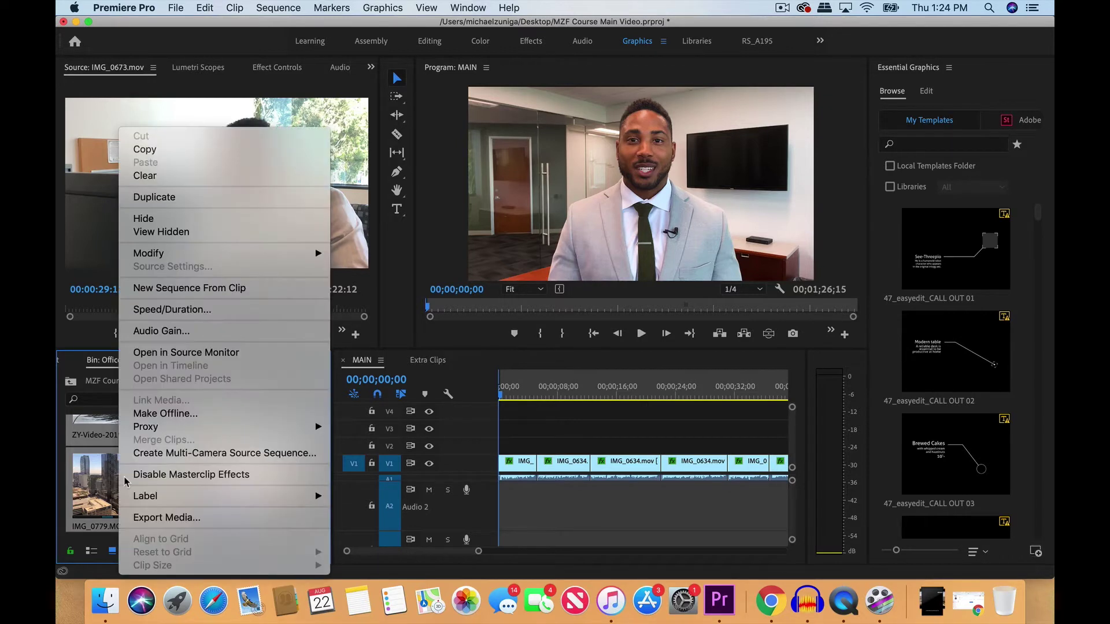
{"action": "mouse_move", "coordinate": [306, 257]}
{"action": "left_click", "coordinate": [353, 269]}
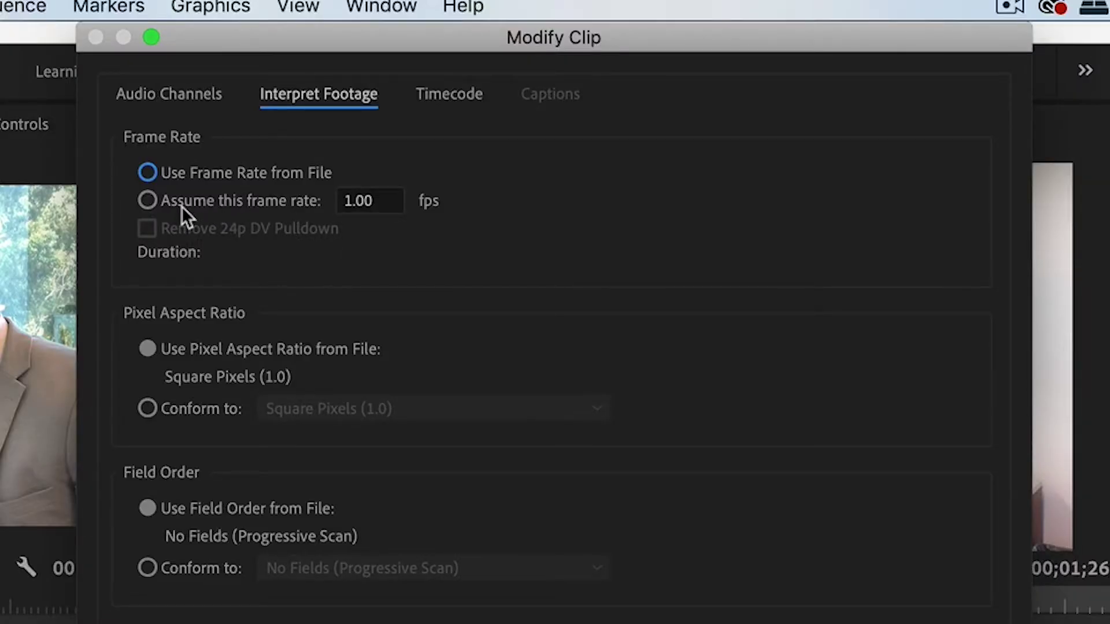
{"action": "left_click", "coordinate": [370, 203]}
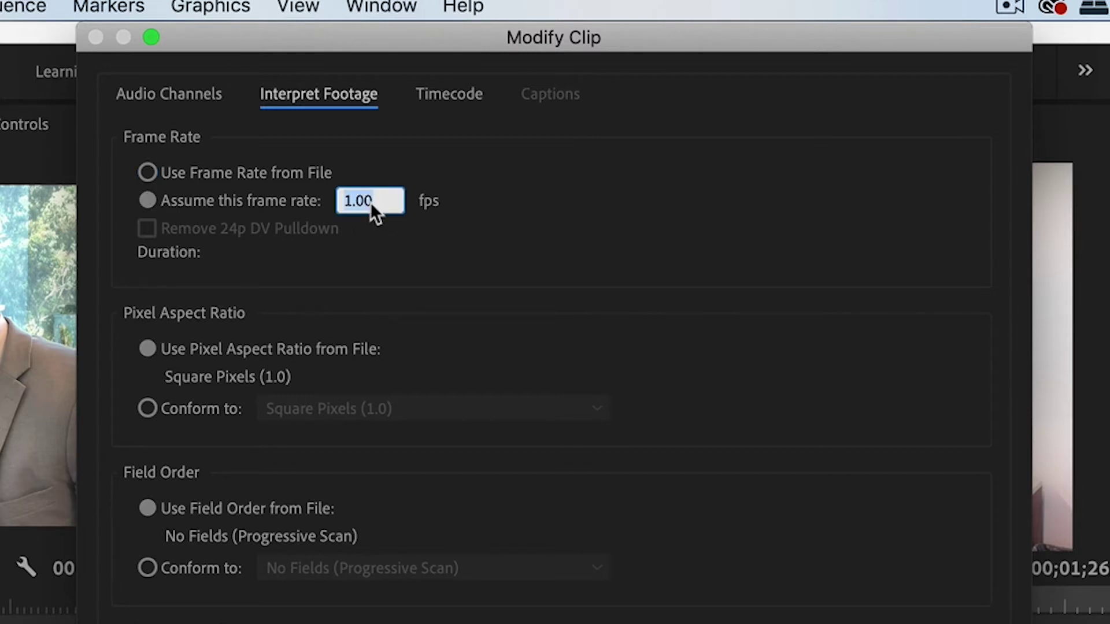
{"action": "type", "text": "24"}
{"action": "key", "text": "Tab"}
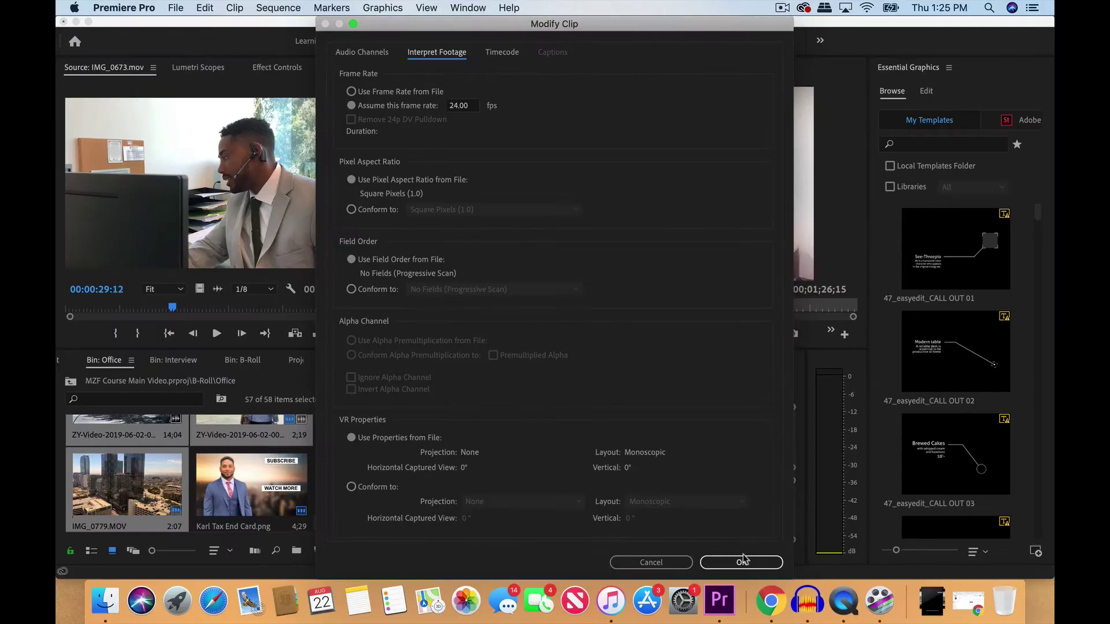
{"action": "left_click", "coordinate": [742, 561]}
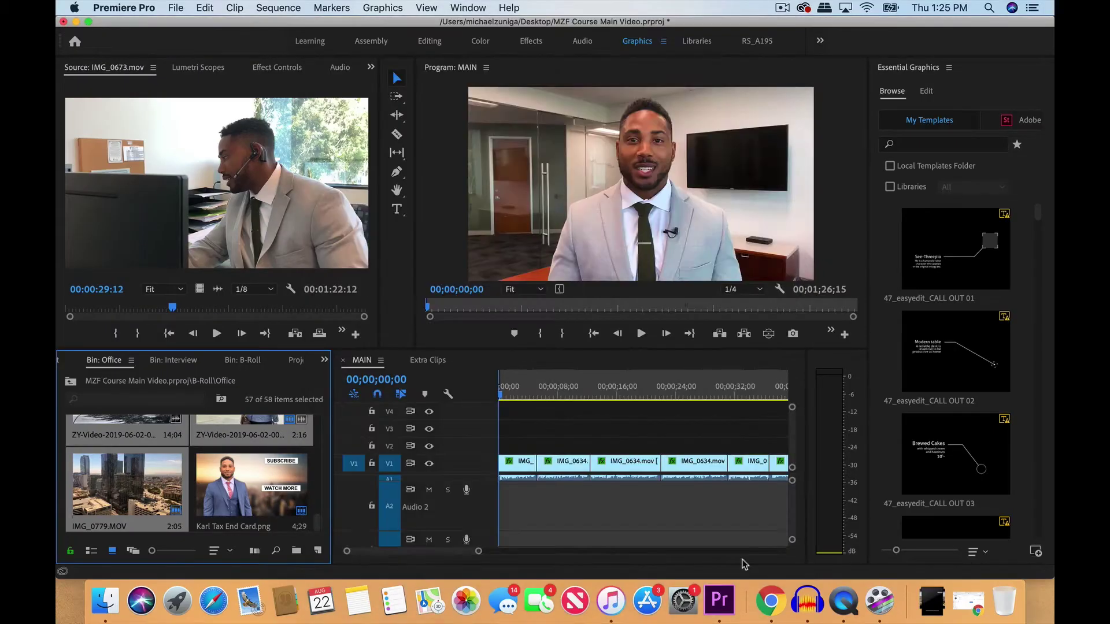
Interpret the remaining Office clip IMG_0696.mov at 24 fps.
{"action": "scroll", "coordinate": [219, 472], "scroll_direction": "up", "scroll_amount": 5}
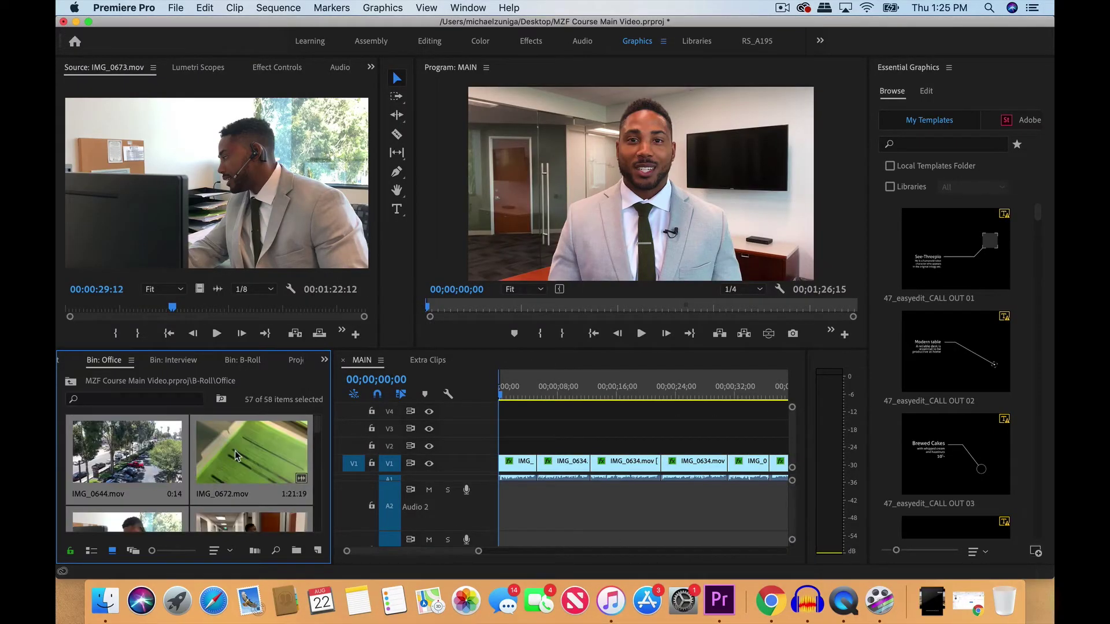
{"action": "left_click", "coordinate": [210, 459]}
{"action": "scroll", "coordinate": [208, 460], "scroll_direction": "down", "scroll_amount": 5}
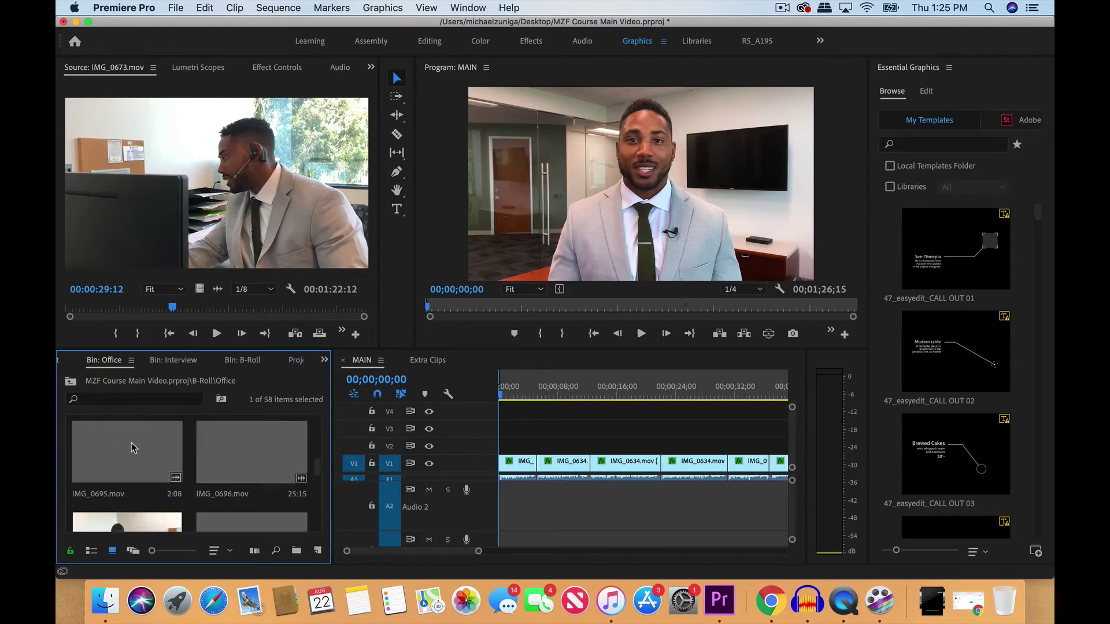
{"action": "left_click", "coordinate": [251, 452]}
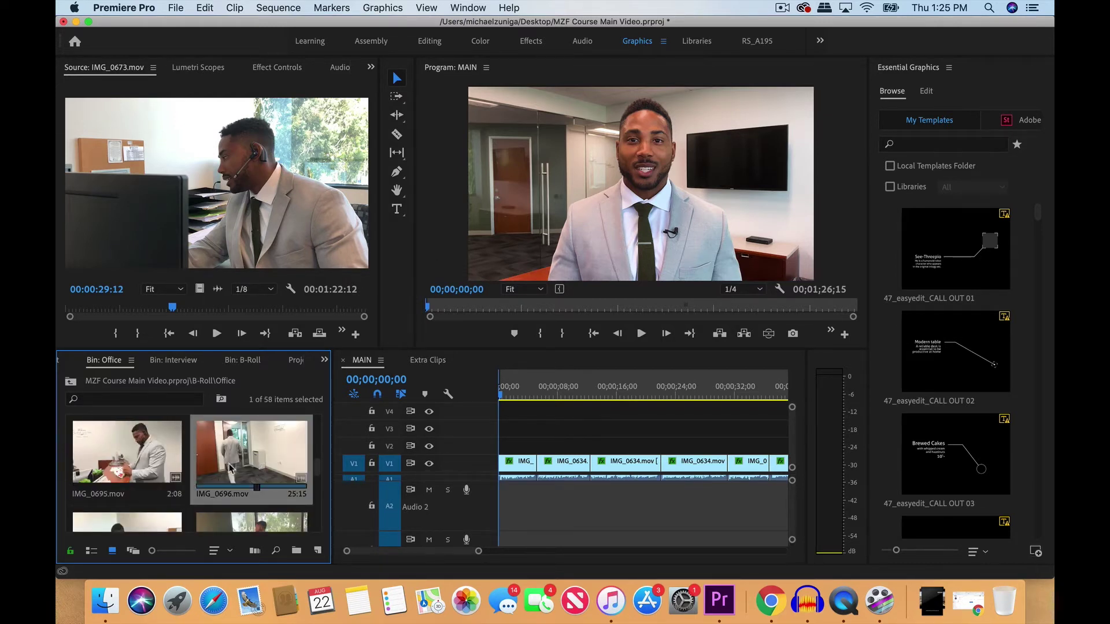
{"action": "right_click", "coordinate": [230, 465]}
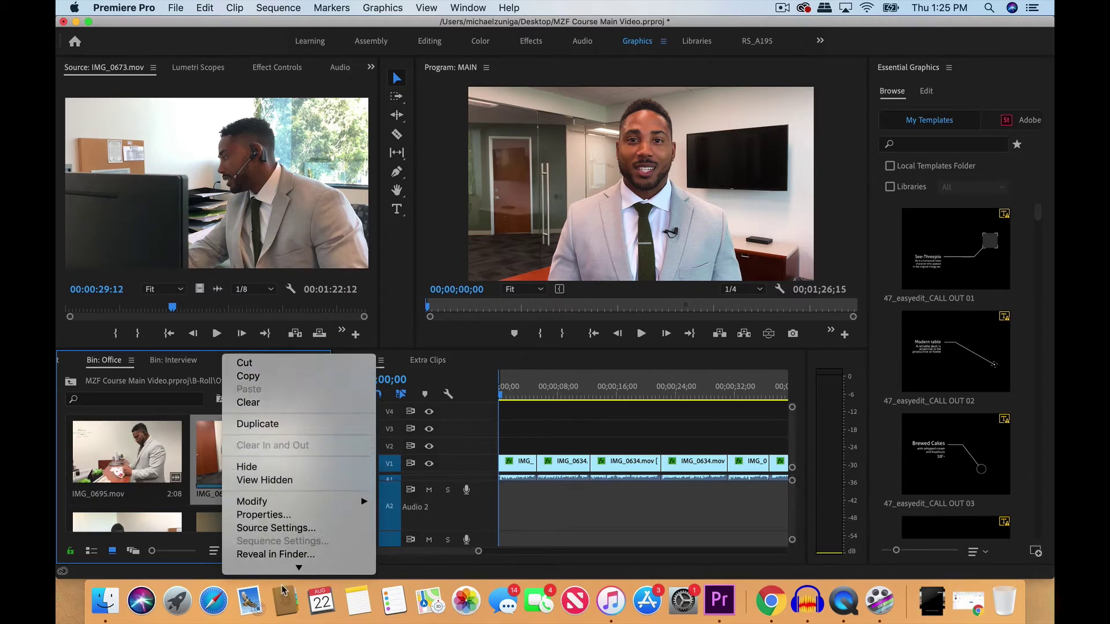
{"action": "mouse_move", "coordinate": [301, 409]}
{"action": "left_click", "coordinate": [428, 422]}
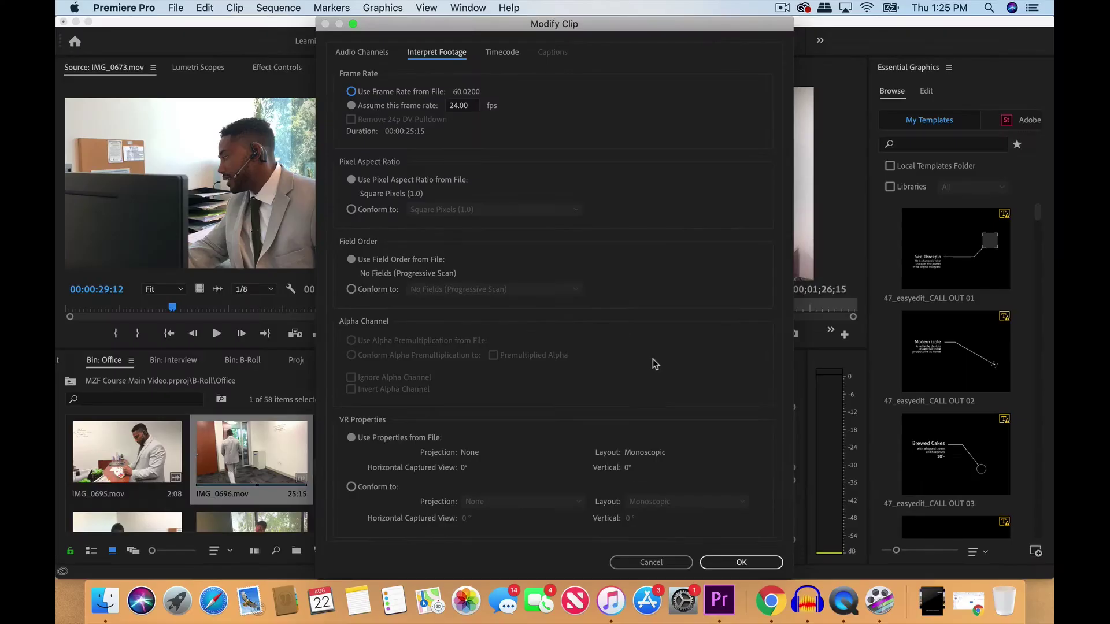
{"action": "left_click", "coordinate": [741, 562]}
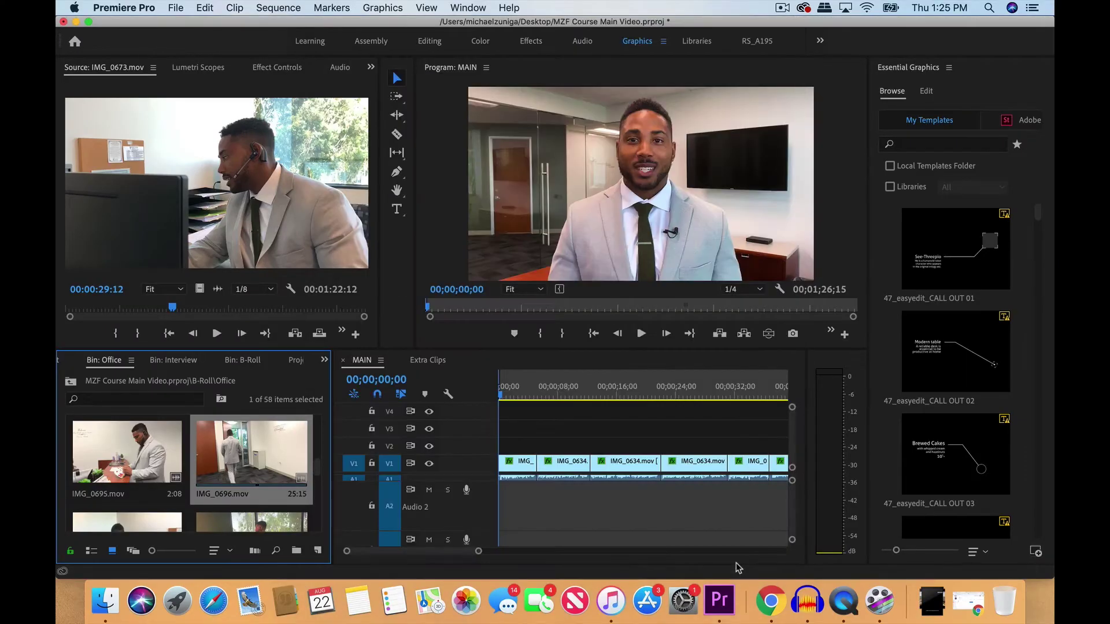
Preview IMG_0696.mov in the Source monitor, then return to the B-Roll bin.
{"action": "double_click", "coordinate": [242, 450]}
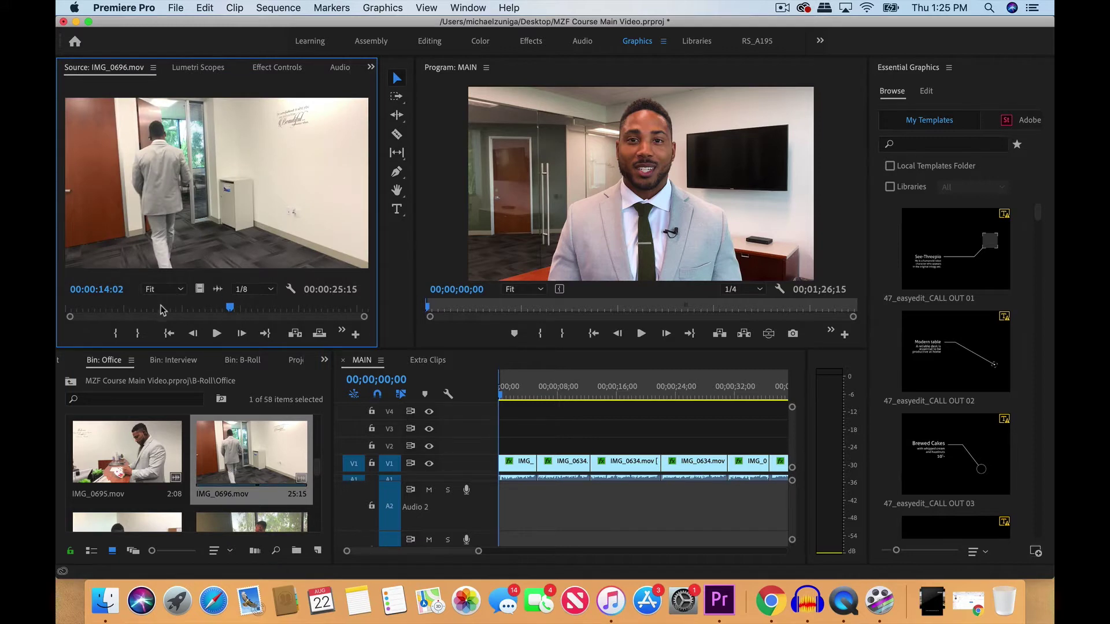
{"action": "left_click", "coordinate": [177, 310]}
{"action": "key", "text": "space"}
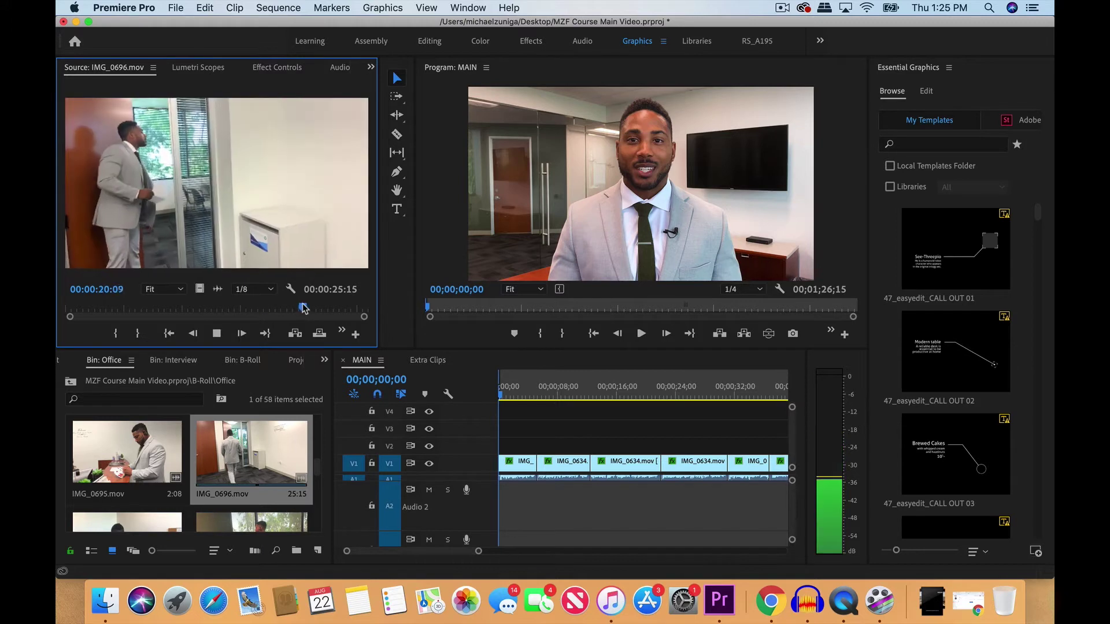
{"action": "key", "text": "space"}
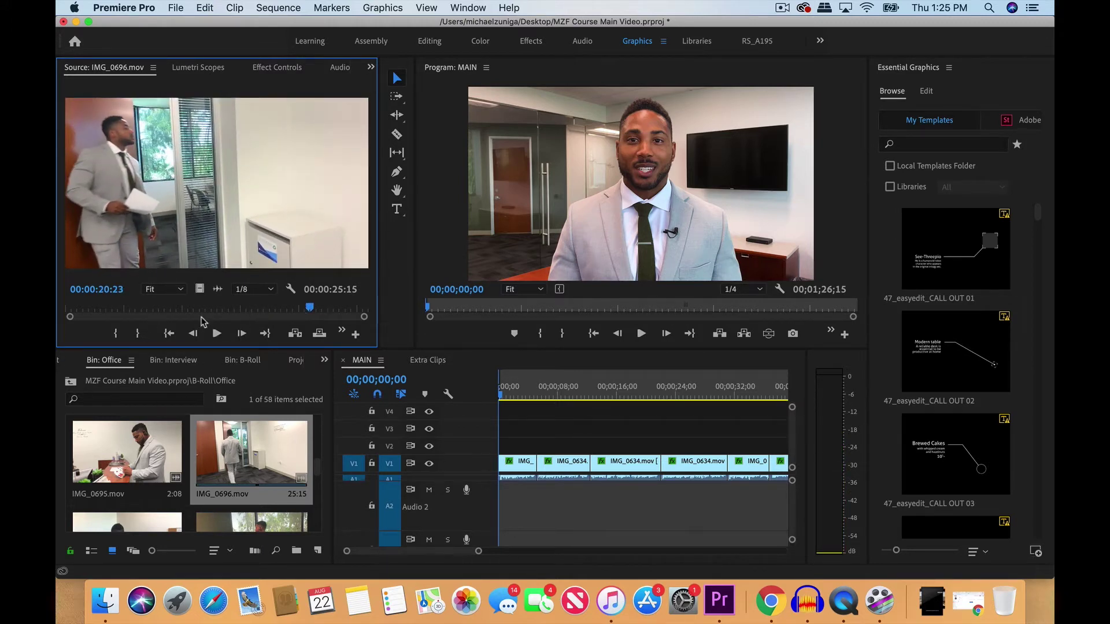
{"action": "scroll", "coordinate": [255, 445], "scroll_direction": "up", "scroll_amount": 3}
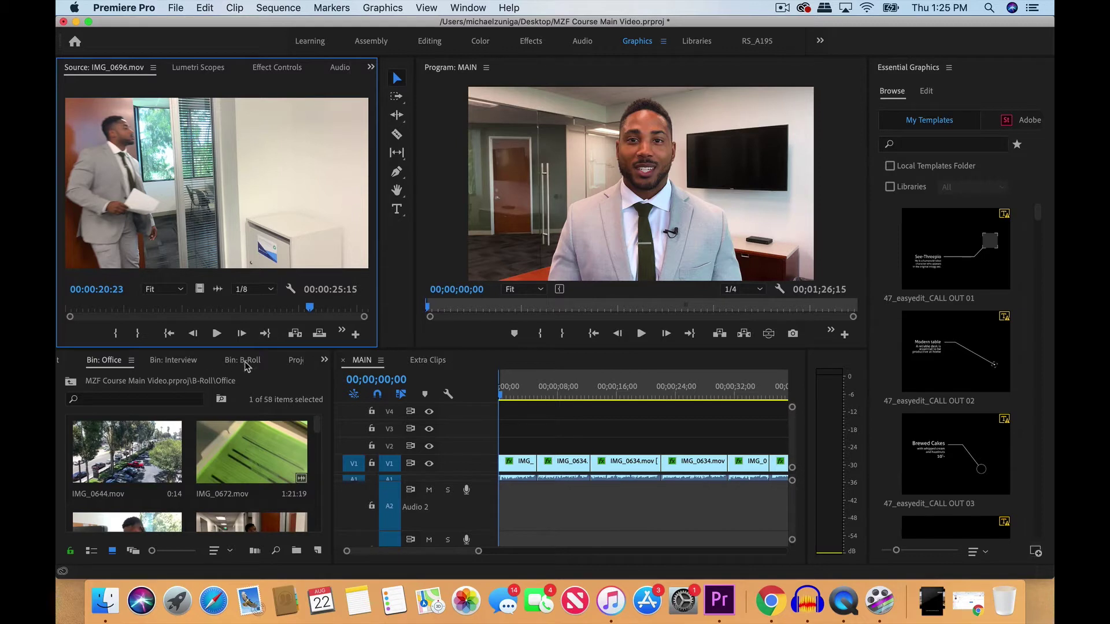
{"action": "left_click", "coordinate": [245, 361]}
Open the Workout bin and interpret all 35 selected clips at 24 fps.
{"action": "double_click", "coordinate": [252, 463]}
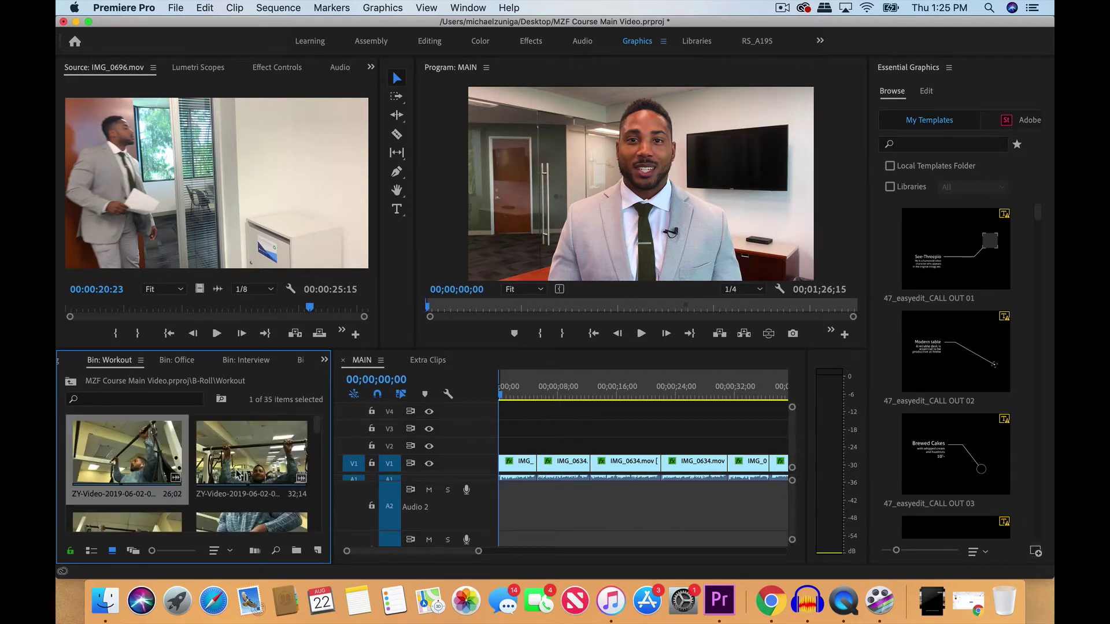
{"action": "scroll", "coordinate": [239, 475], "scroll_direction": "down", "scroll_amount": 15}
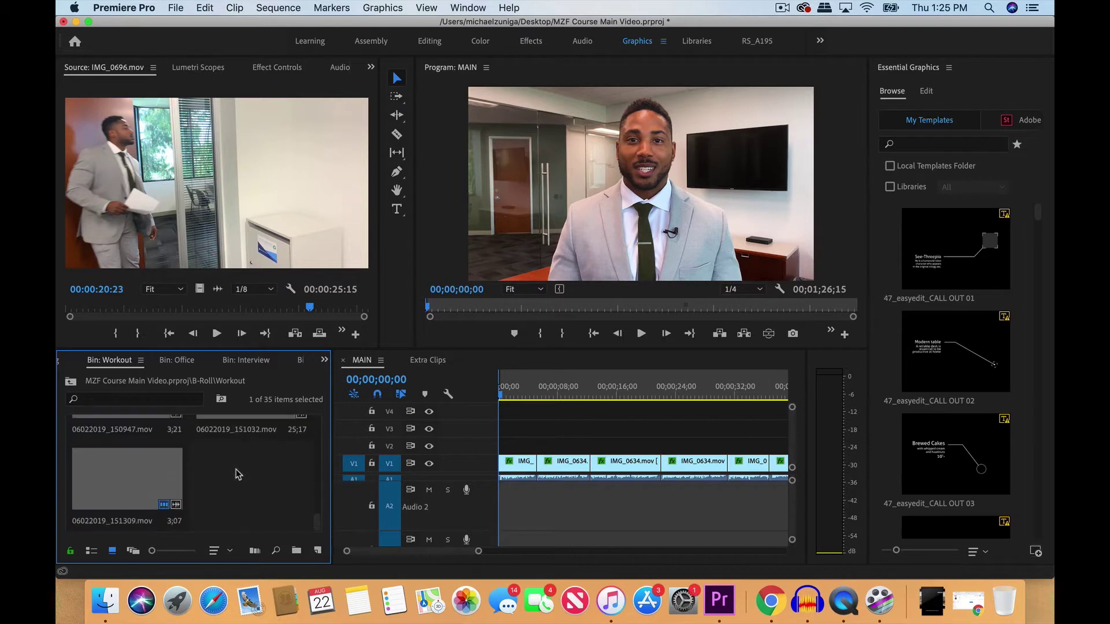
{"action": "right_click", "coordinate": [123, 478]}
{"action": "mouse_move", "coordinate": [210, 255]}
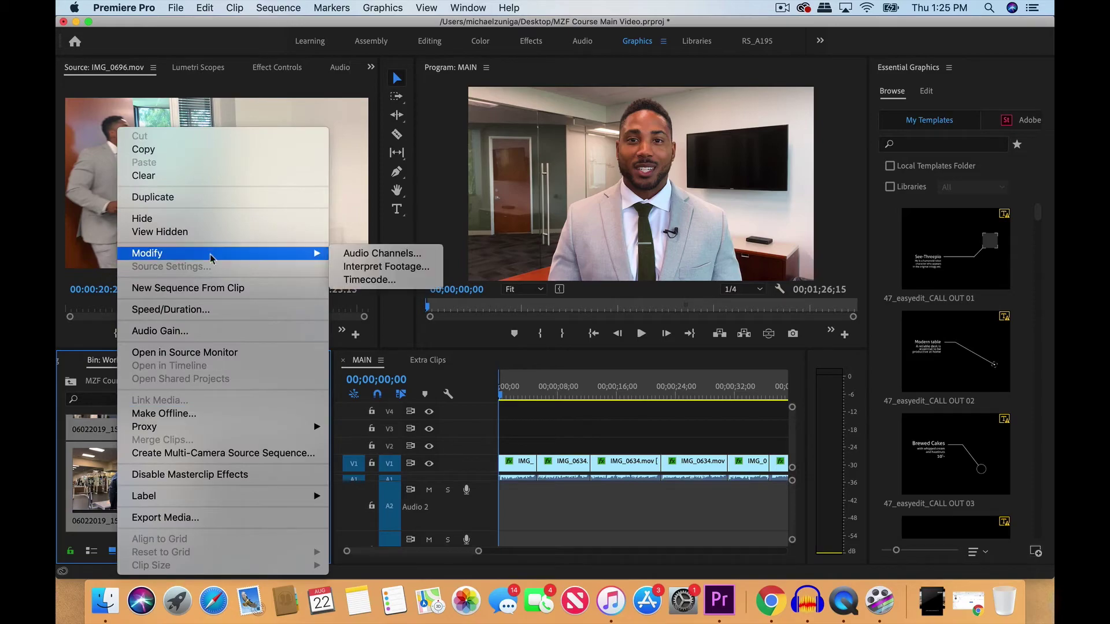
{"action": "left_click", "coordinate": [382, 266]}
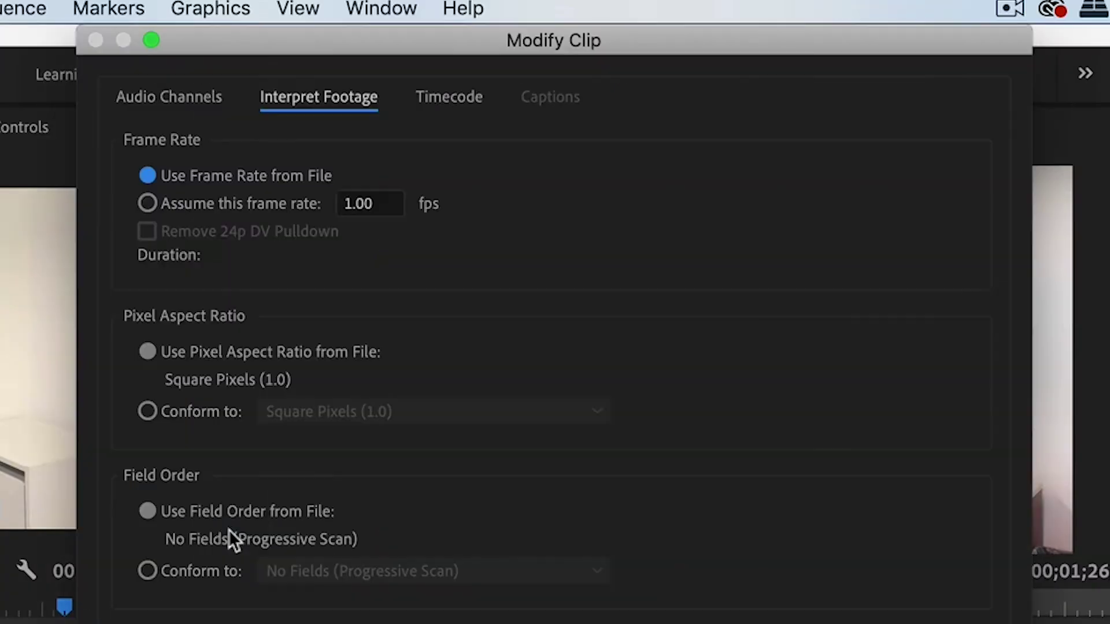
{"action": "left_click", "coordinate": [377, 210]}
{"action": "type", "text": "24"}
{"action": "key", "text": "Tab"}
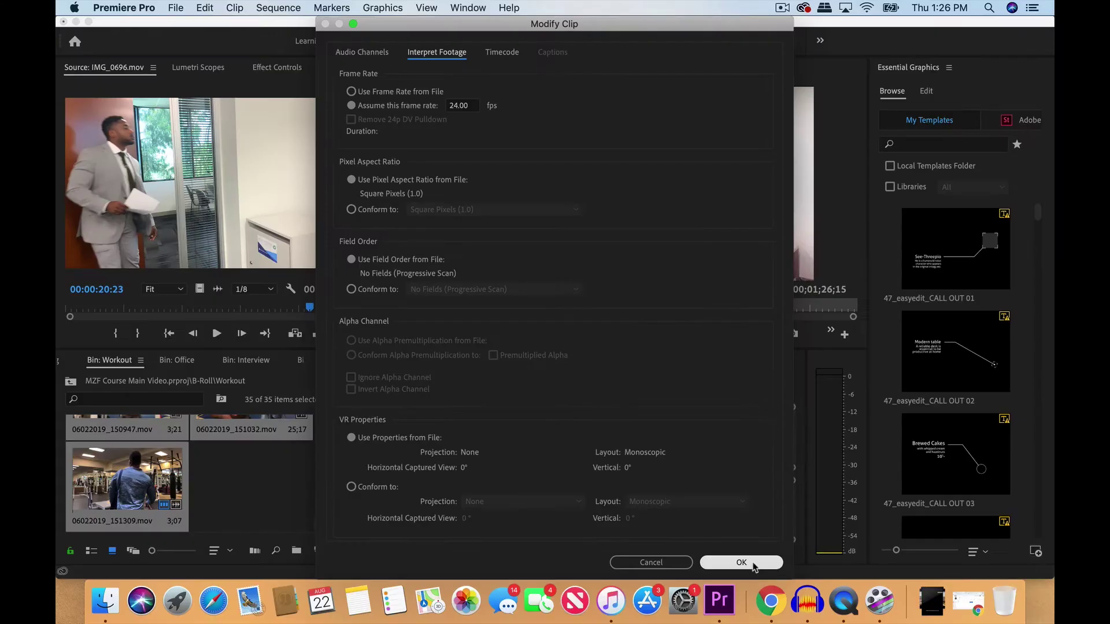
{"action": "left_click", "coordinate": [741, 562]}
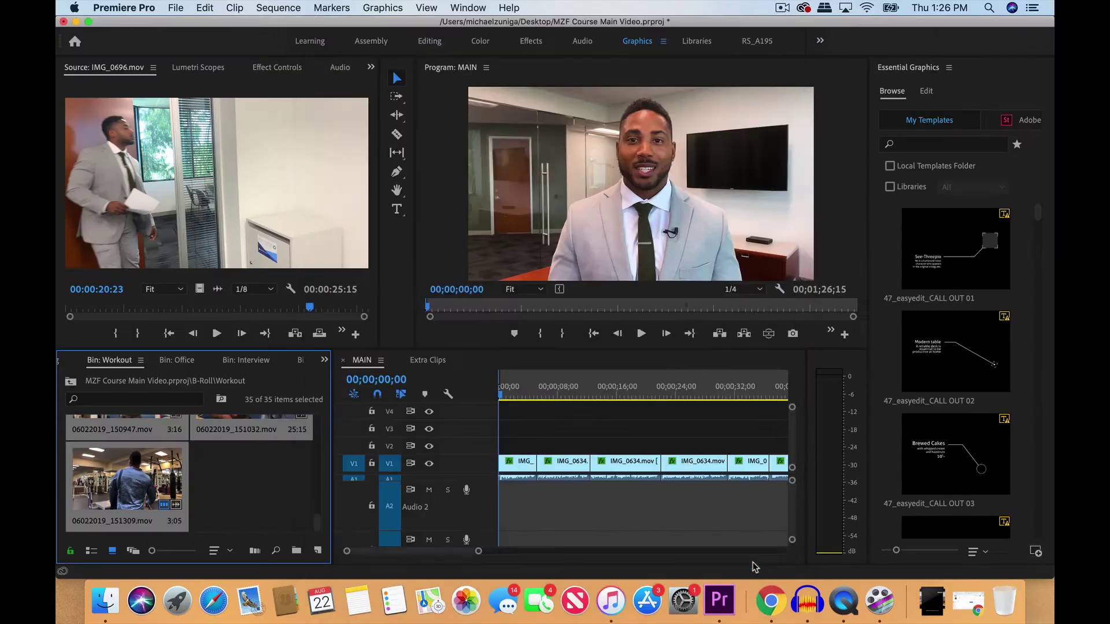
Load ZY-Video-2019-06-02-00000095.mov into the Source monitor.
{"action": "left_click", "coordinate": [271, 486]}
{"action": "left_click_drag", "start_coordinate": [316, 522], "coordinate": [316, 428]}
{"action": "double_click", "coordinate": [196, 452]}
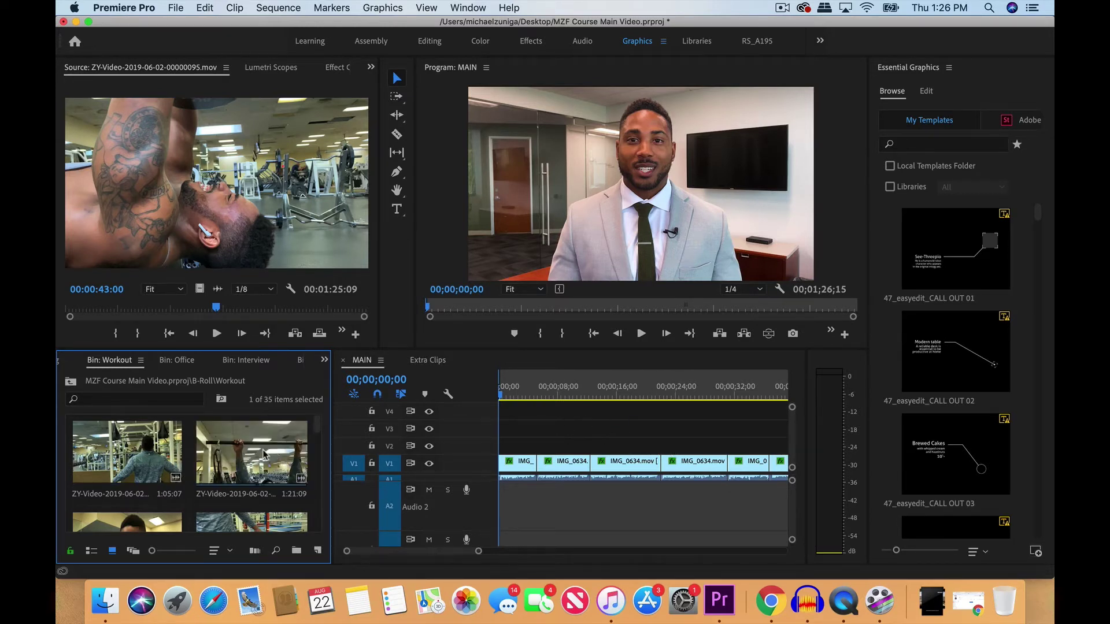
In the Effects bin, interpret ten clips starting from Light Leak at 24 fps.
{"action": "left_click", "coordinate": [325, 360]}
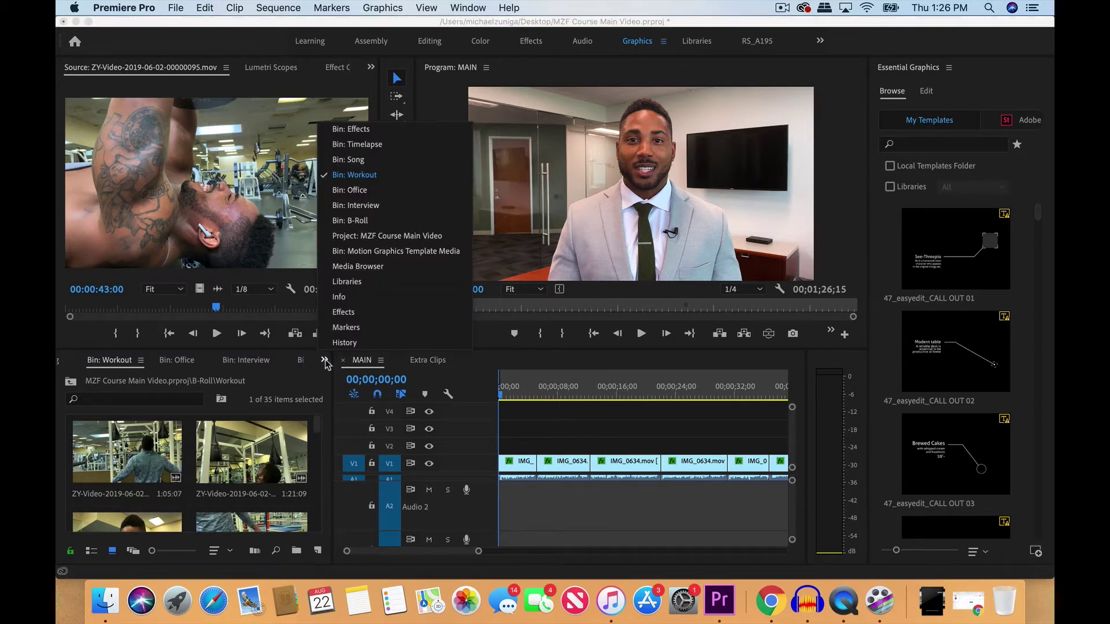
{"action": "left_click", "coordinate": [375, 130]}
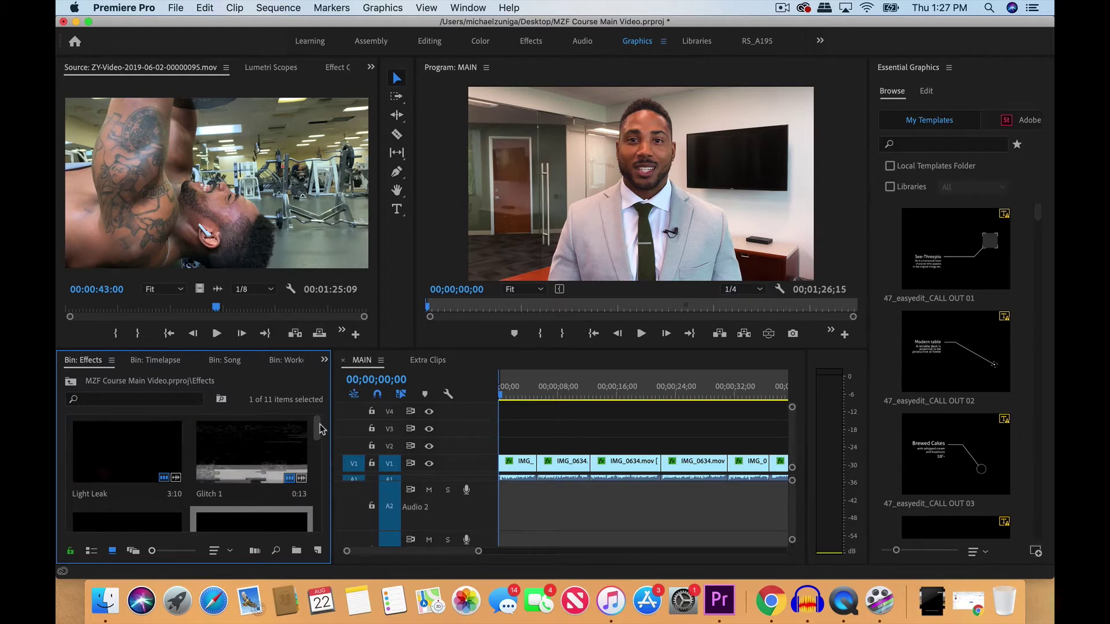
{"action": "left_click", "coordinate": [99, 458]}
{"action": "left_click_drag", "start_coordinate": [318, 425], "coordinate": [318, 491]}
{"action": "left_click", "coordinate": [234, 479], "text": "shift"}
{"action": "scroll", "coordinate": [234, 480], "scroll_direction": "up", "scroll_amount": 3}
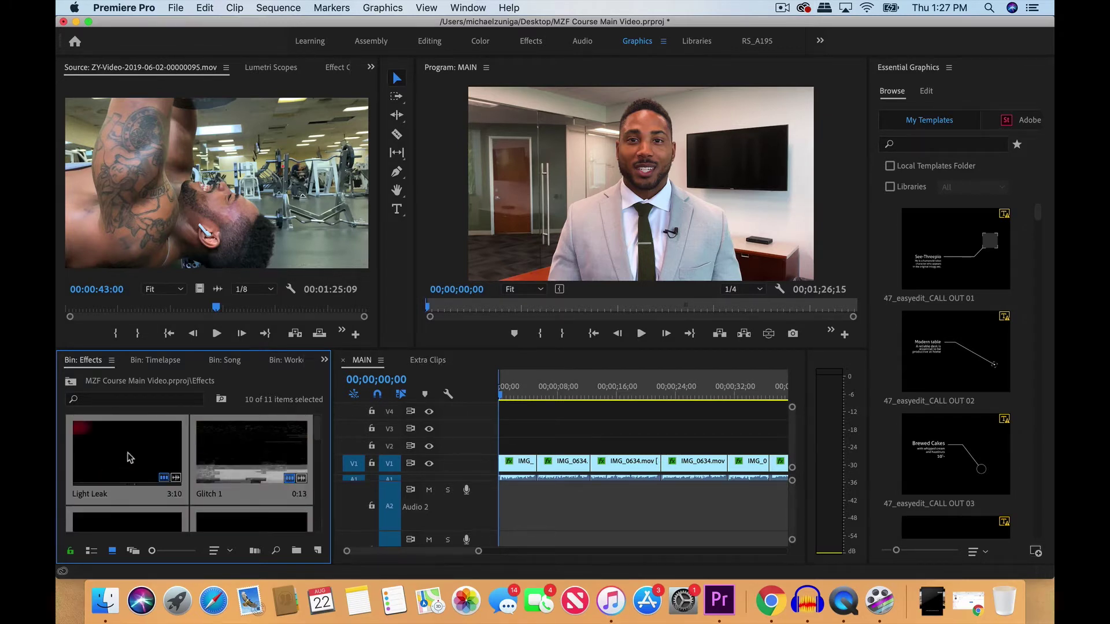
{"action": "right_click", "coordinate": [122, 457]}
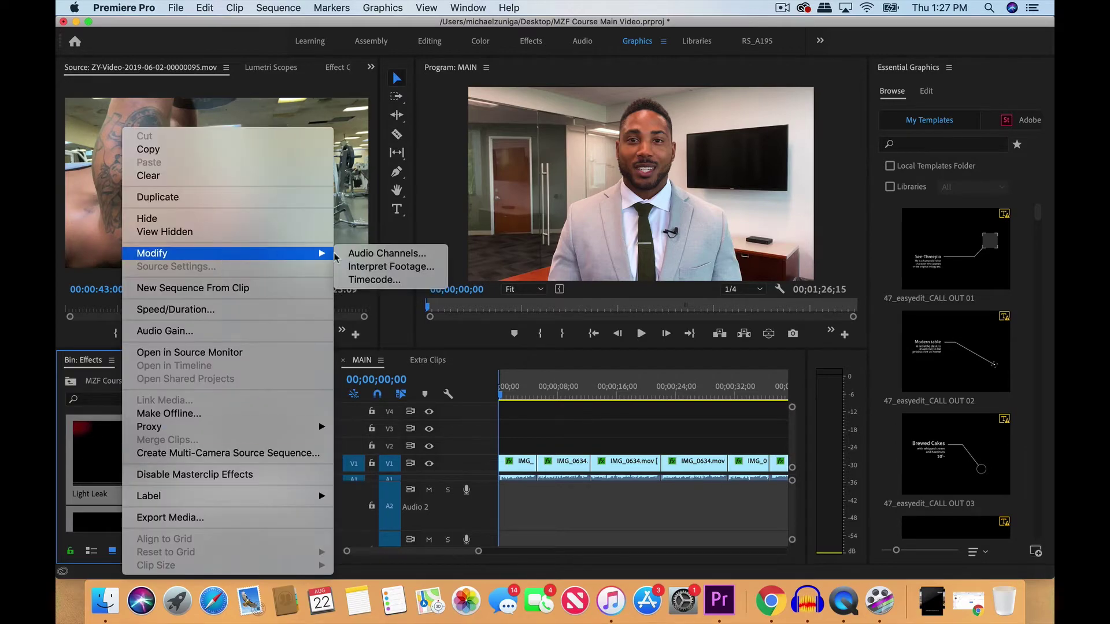
{"action": "left_click", "coordinate": [368, 266]}
{"action": "left_click", "coordinate": [472, 109]}
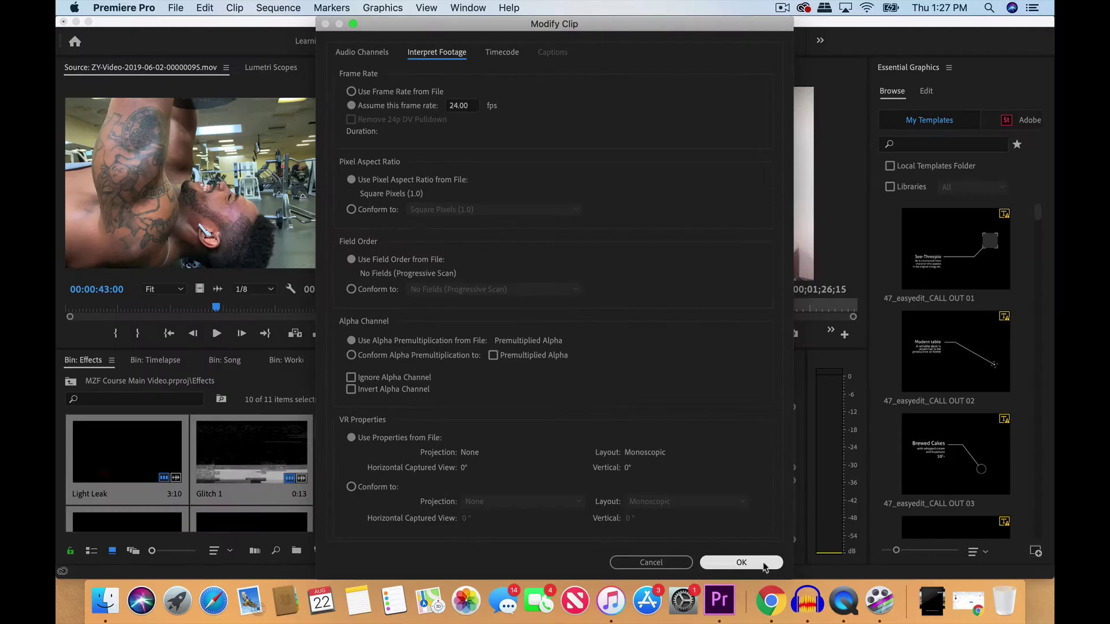
{"action": "left_click", "coordinate": [763, 565]}
{"action": "left_click", "coordinate": [256, 412]}
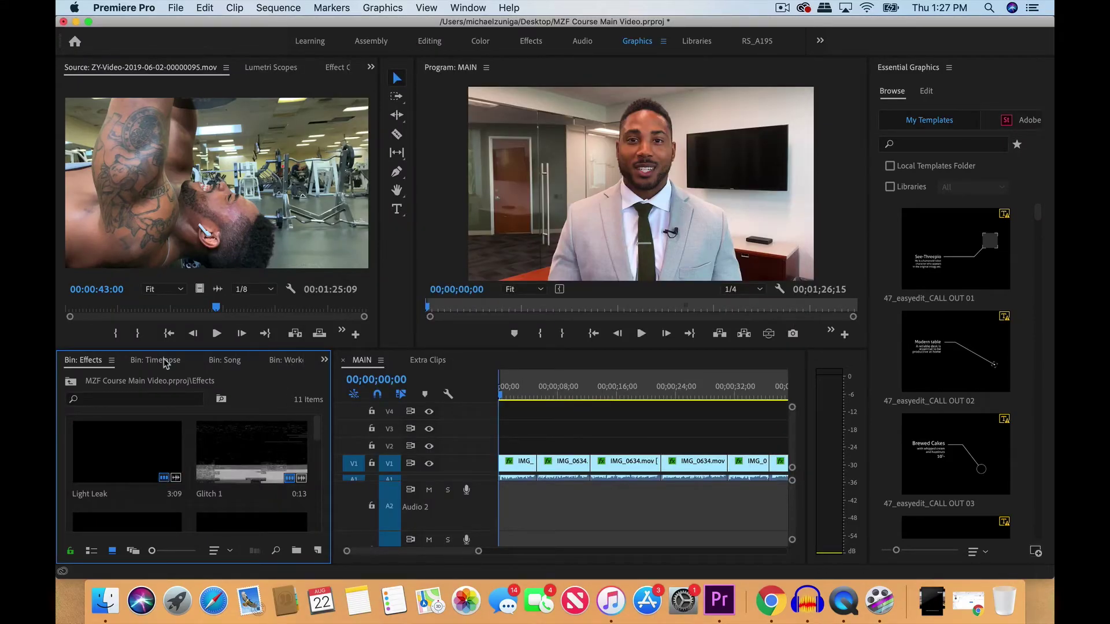
In the Timelapse bin, interpret all four clips at an assumed 24 fps.
{"action": "left_click", "coordinate": [324, 360]}
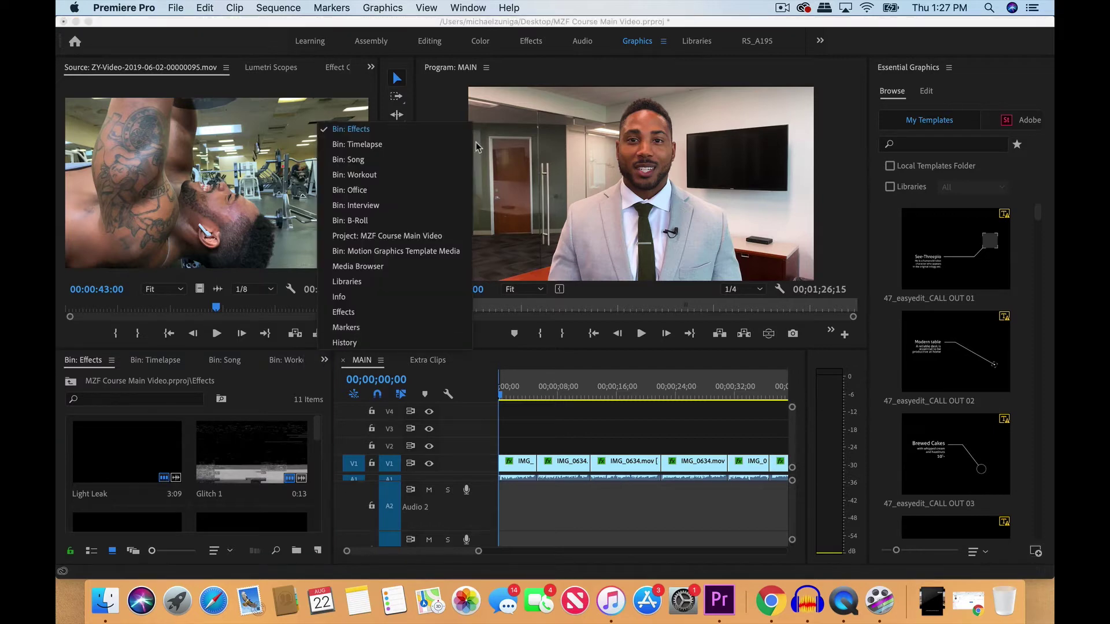
{"action": "left_click", "coordinate": [424, 145]}
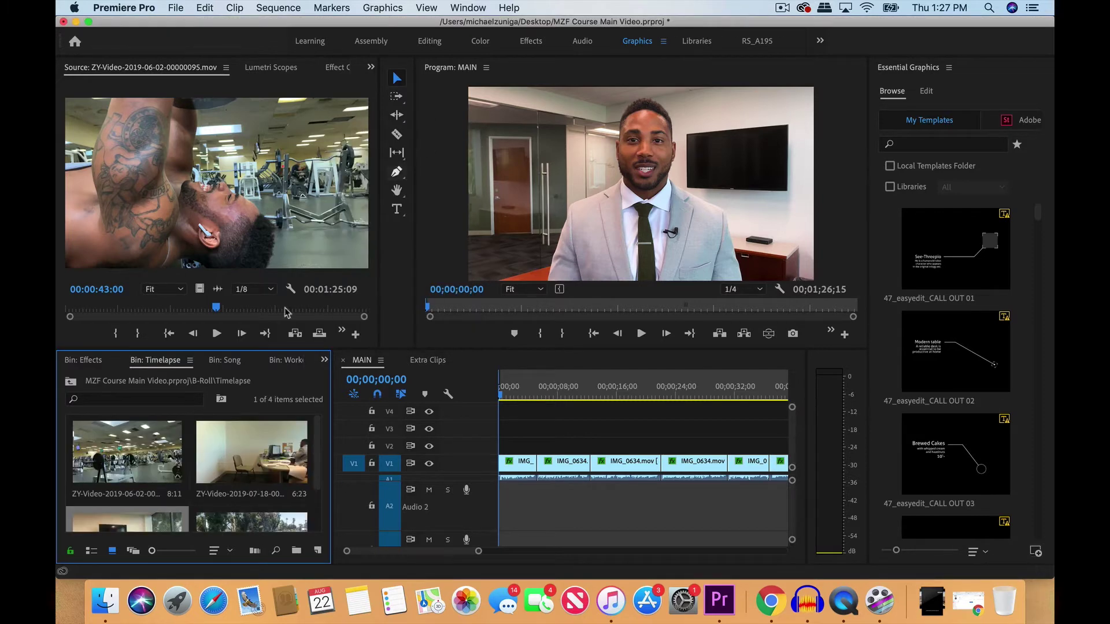
{"action": "scroll", "coordinate": [136, 457], "scroll_direction": "down", "scroll_amount": 2}
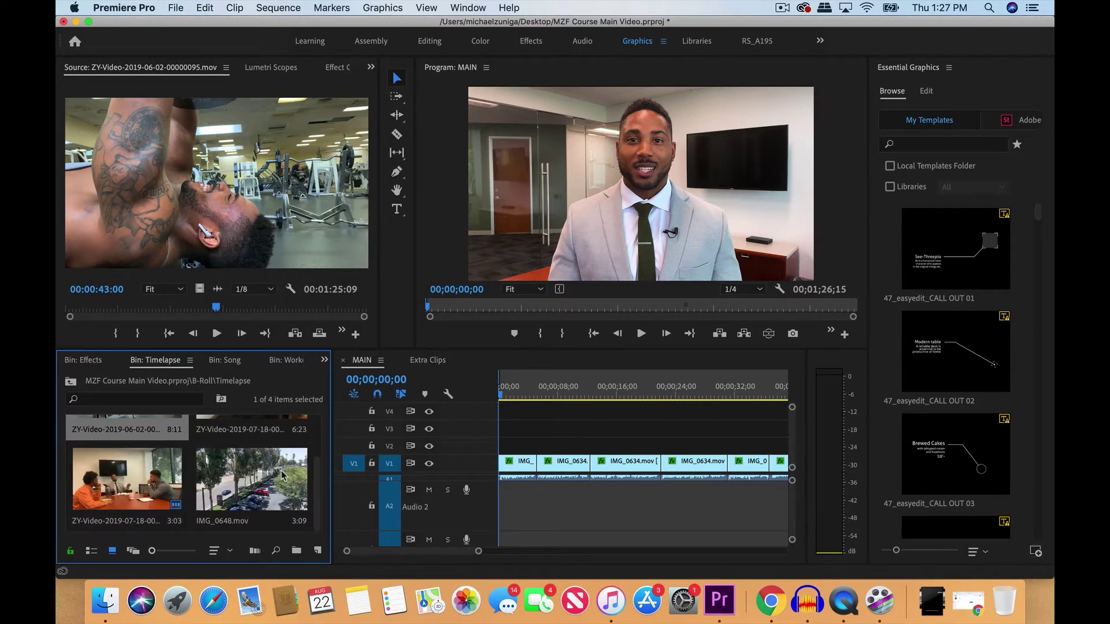
{"action": "left_click", "coordinate": [256, 488], "text": "shift"}
{"action": "right_click", "coordinate": [256, 489]}
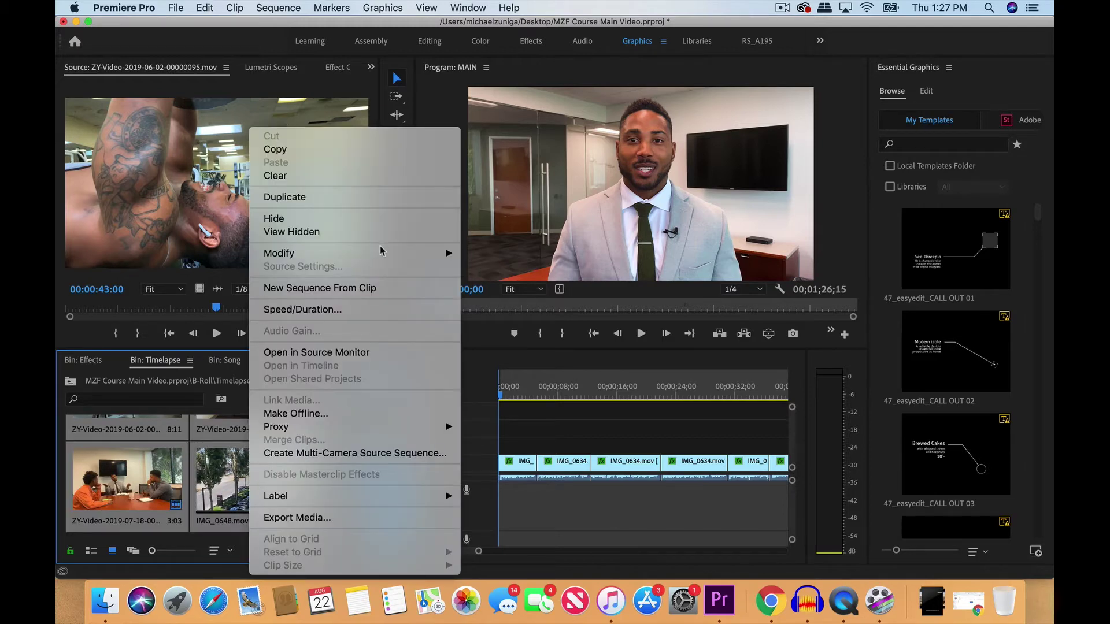
{"action": "mouse_move", "coordinate": [382, 253]}
{"action": "left_click", "coordinate": [508, 266]}
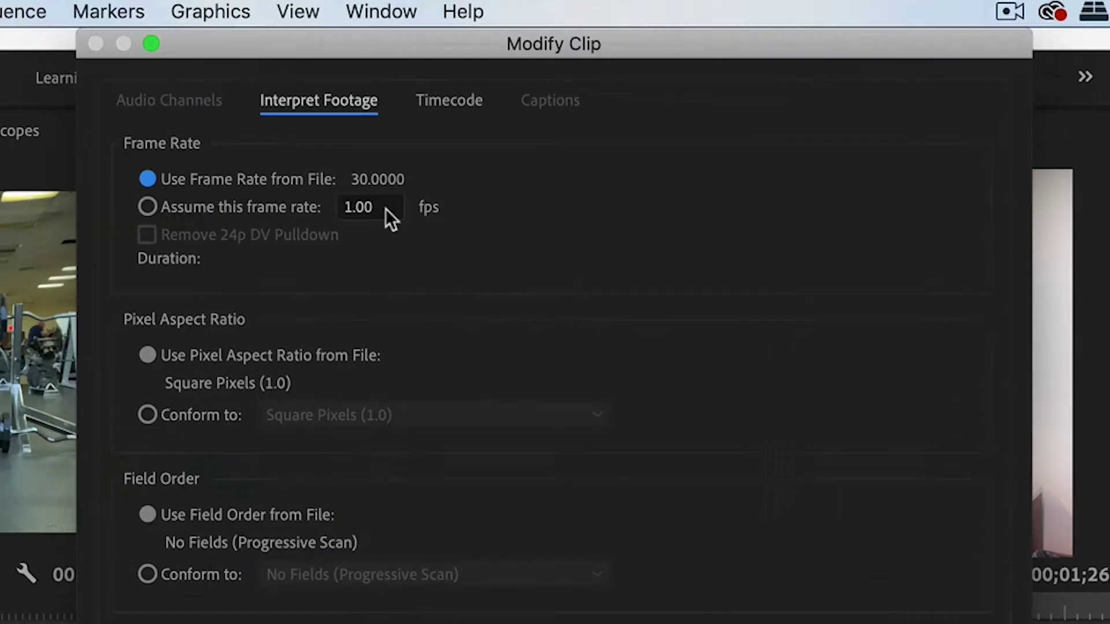
{"action": "left_click", "coordinate": [386, 210]}
{"action": "type", "text": "24"}
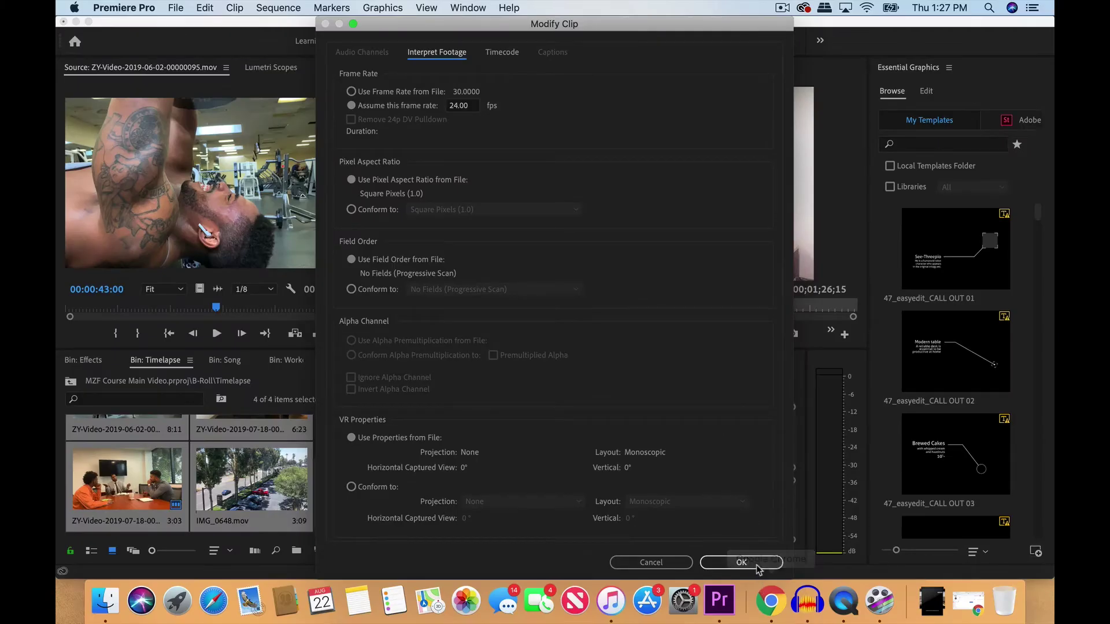
{"action": "left_click", "coordinate": [757, 564]}
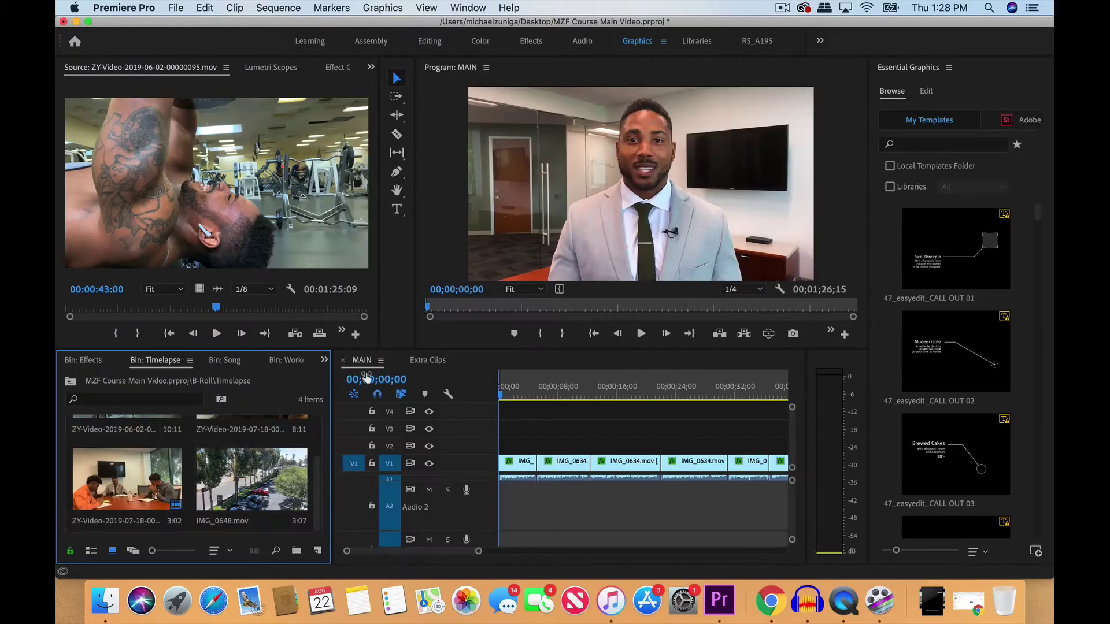
Go back to the project's top level and open the B-Roll bin.
{"action": "left_click", "coordinate": [325, 360]}
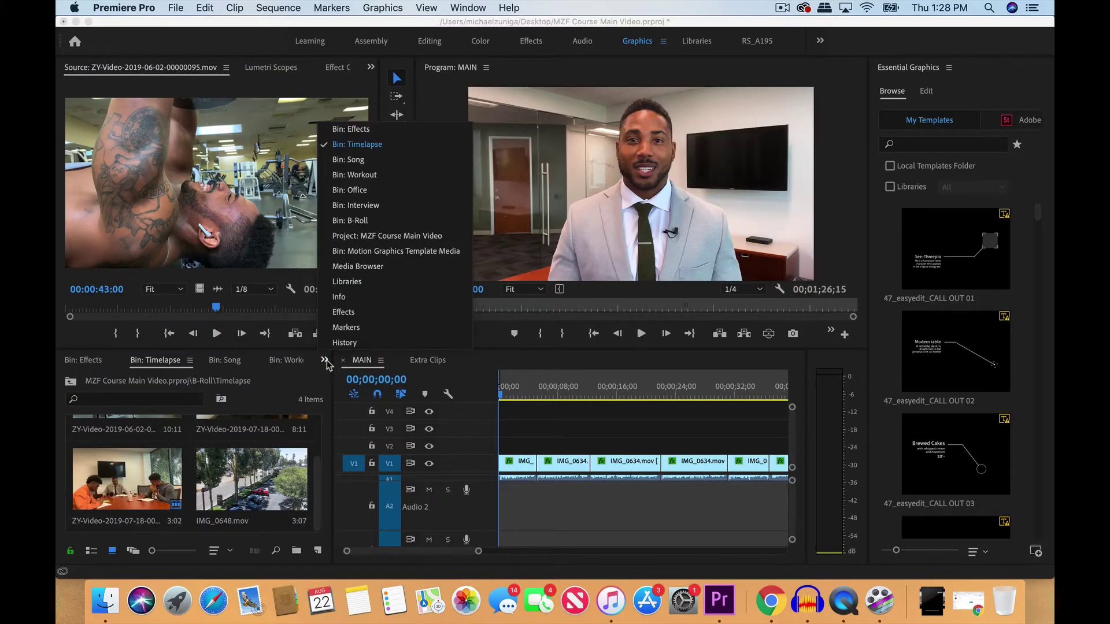
{"action": "left_click", "coordinate": [403, 236]}
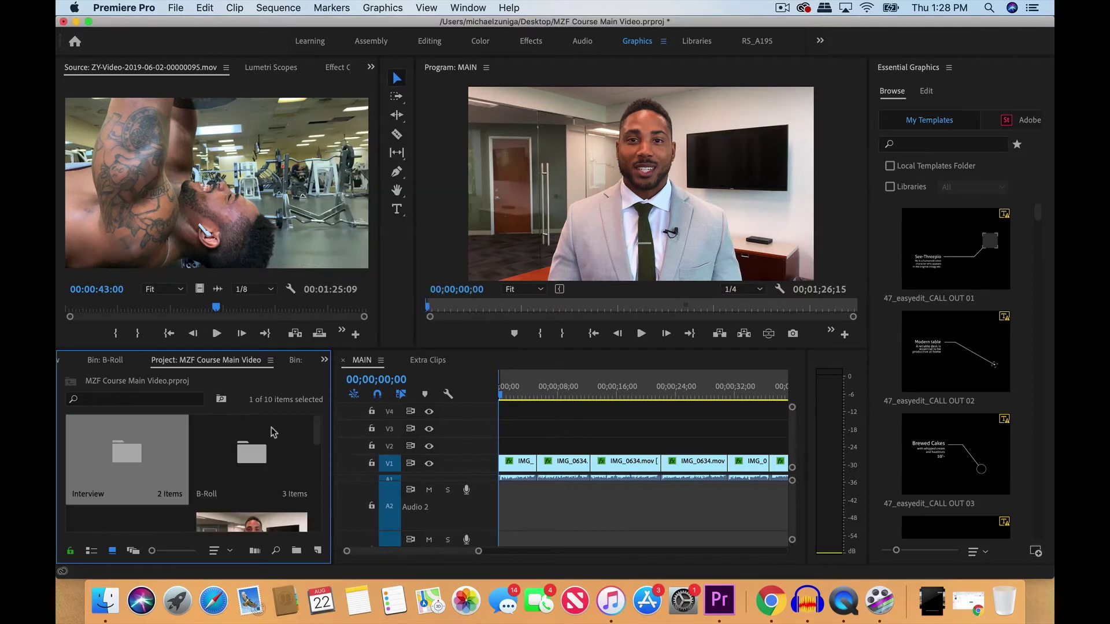
{"action": "double_click", "coordinate": [258, 456]}
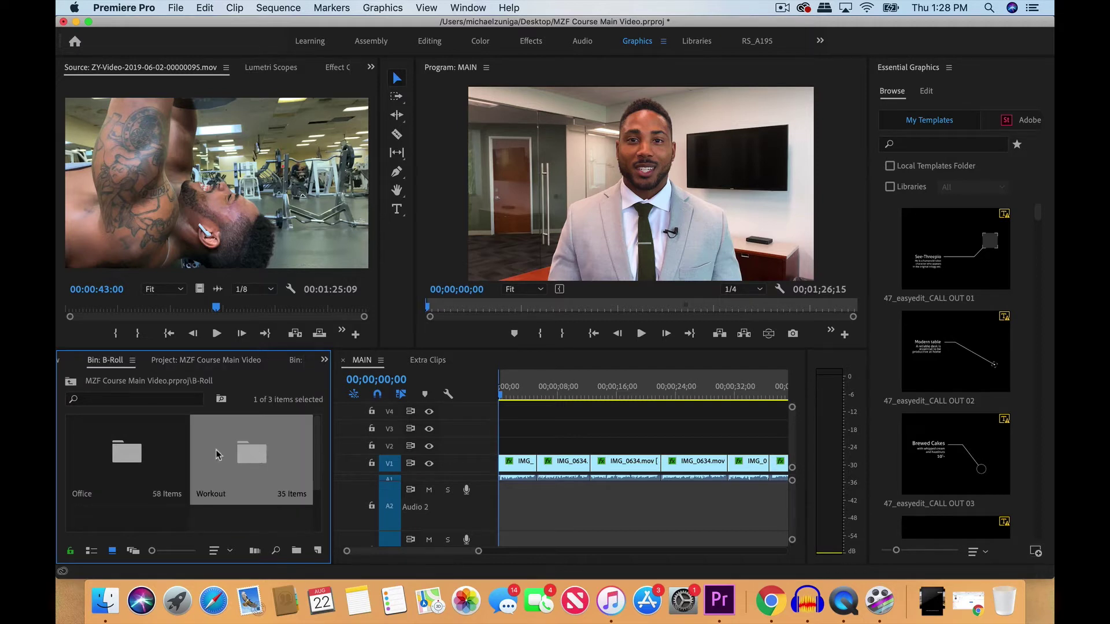
{"action": "left_click", "coordinate": [190, 446]}
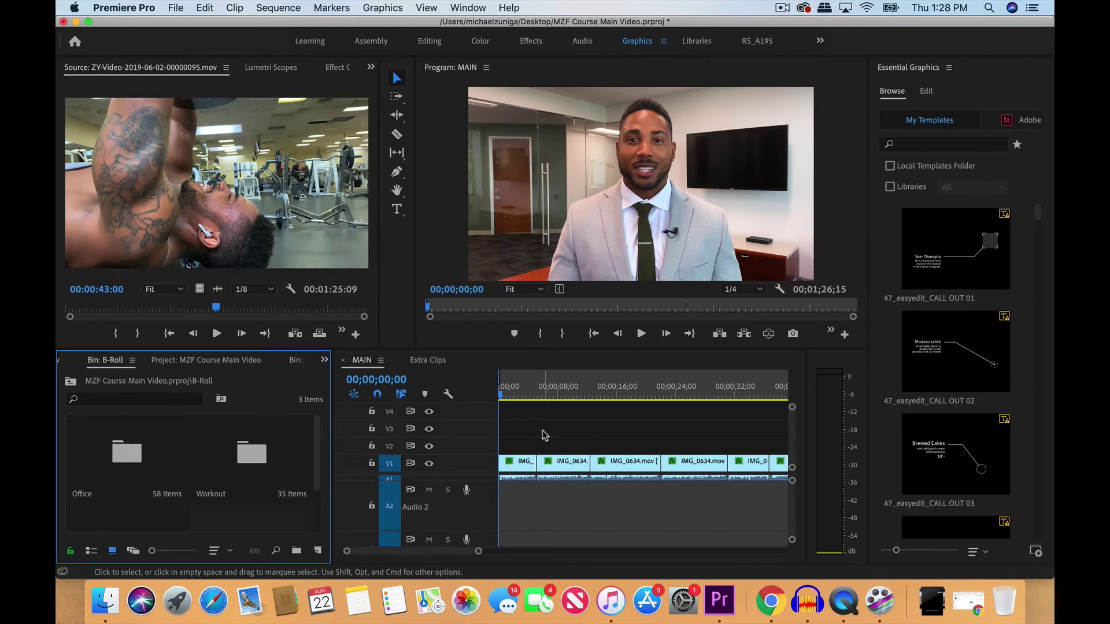
Play the MAIN sequence and stop at 00;00;05;19 for the first B-roll.
{"action": "key", "text": "space"}
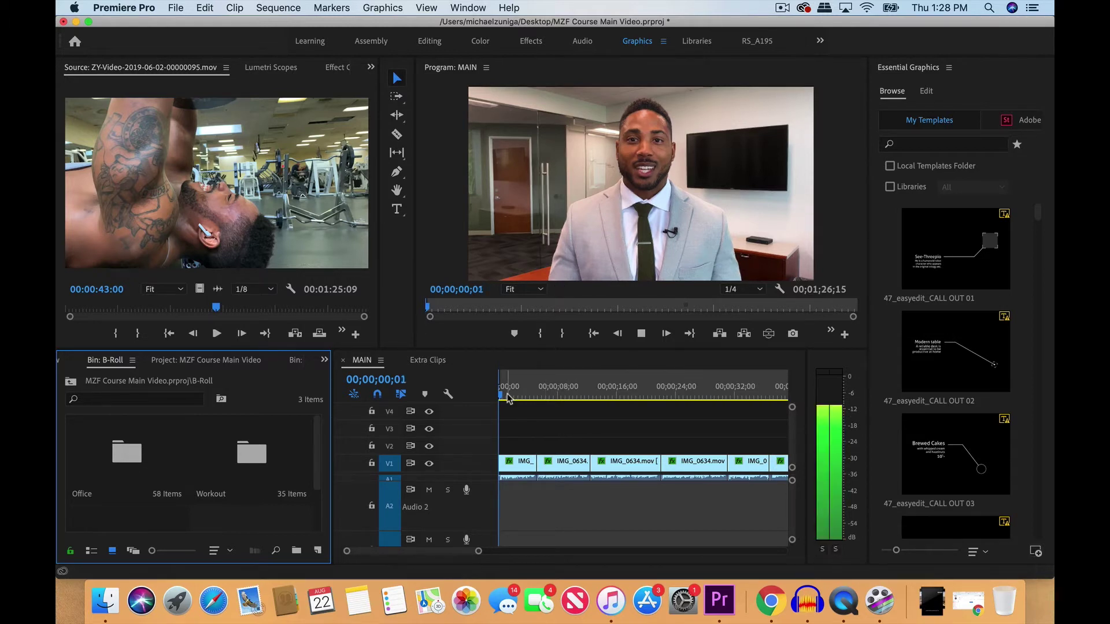
{"action": "key", "text": "XF86AudioRaiseVolume"}
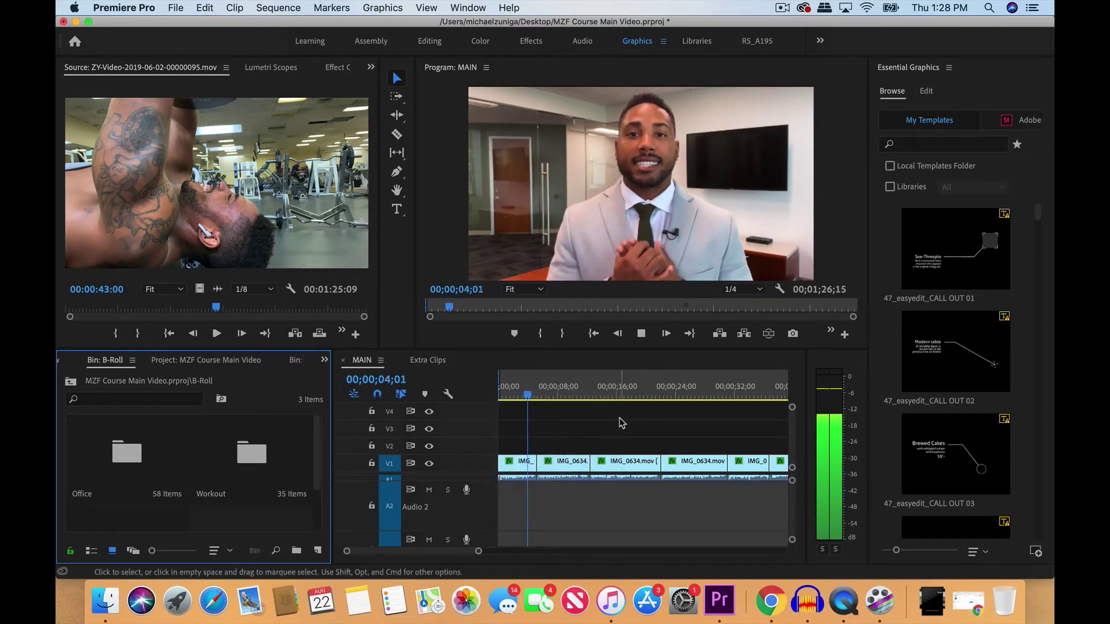
{"action": "key", "text": "space"}
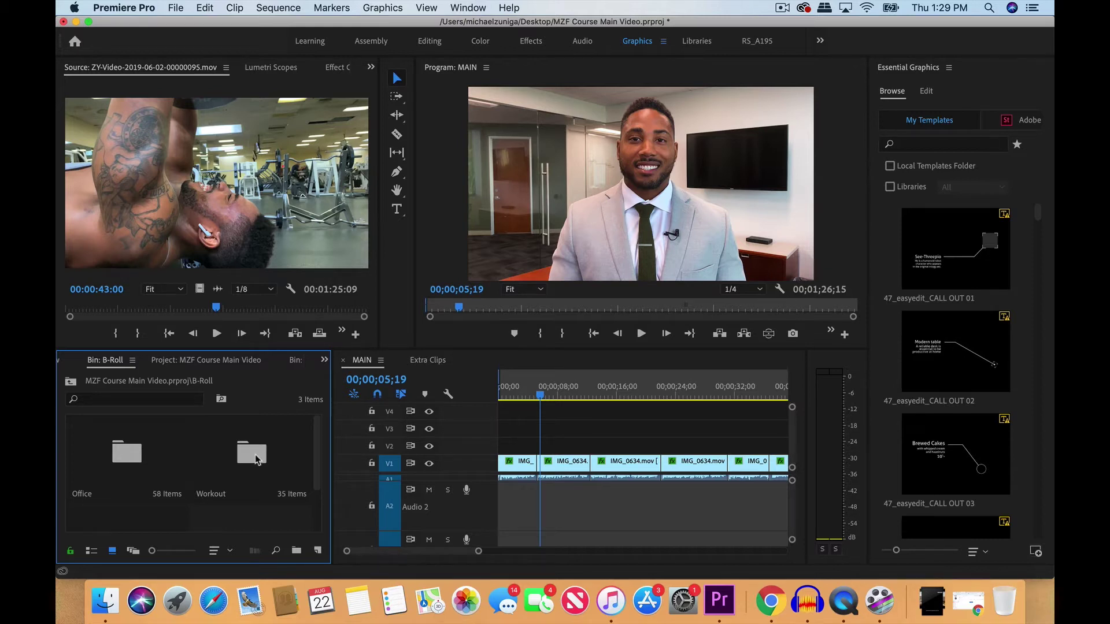
Load the black car clip from the Office bin and set its In point at the front-of-car shot.
{"action": "double_click", "coordinate": [132, 455]}
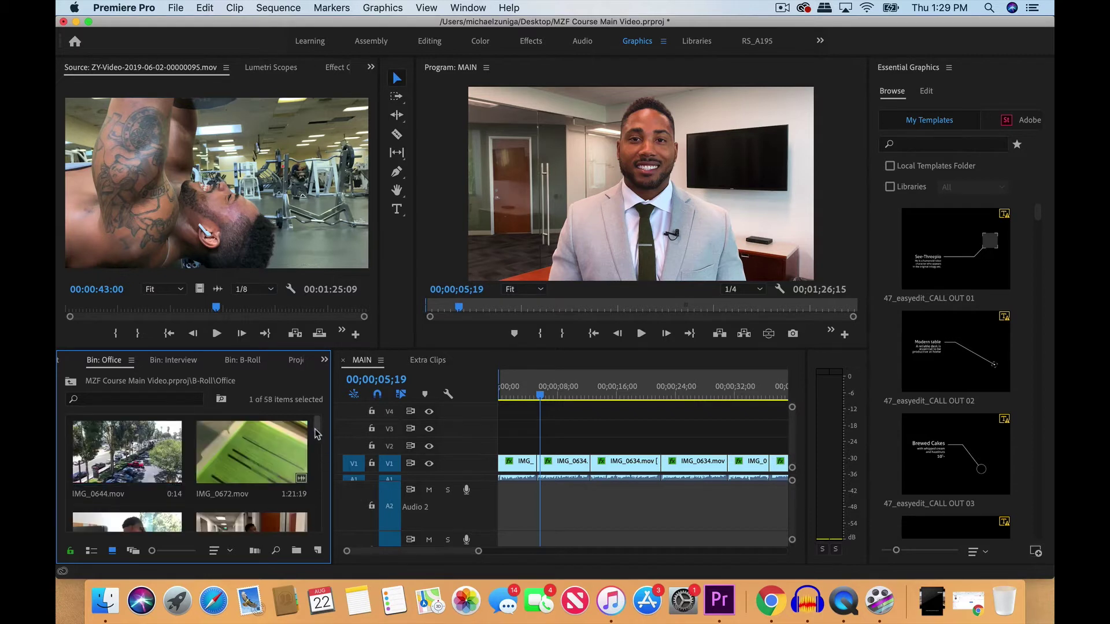
{"action": "left_click_drag", "start_coordinate": [317, 429], "coordinate": [309, 518]}
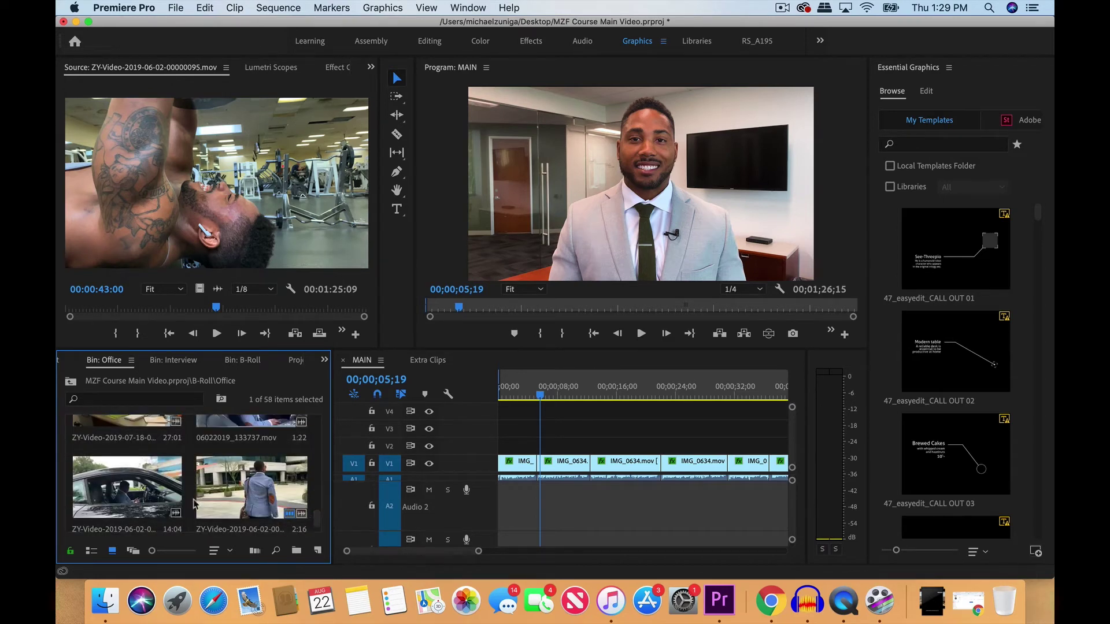
{"action": "double_click", "coordinate": [260, 484]}
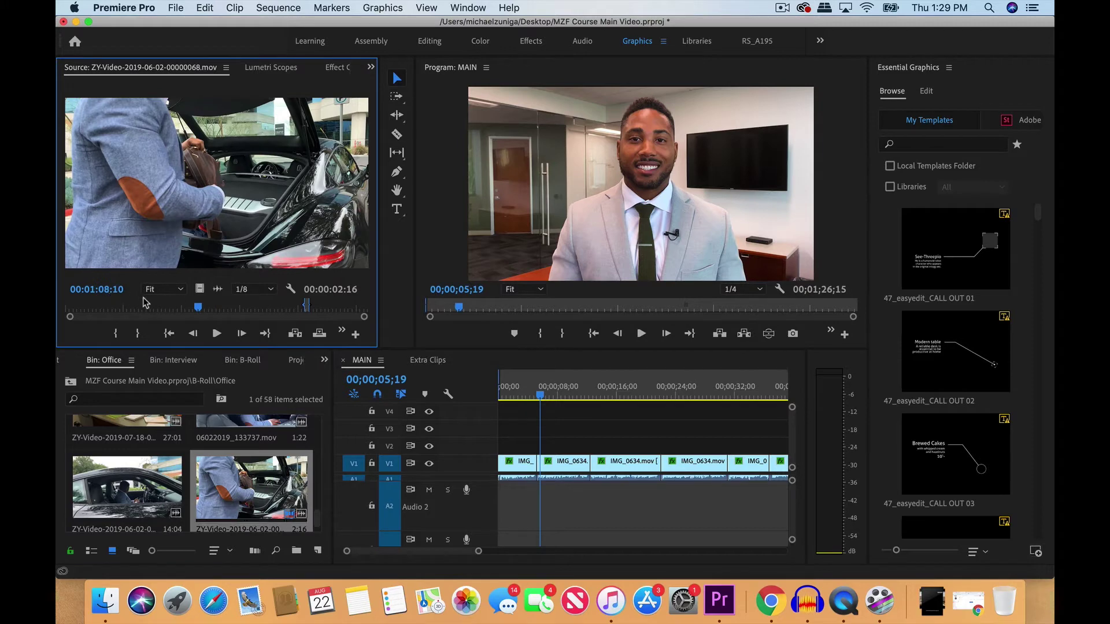
{"action": "left_click", "coordinate": [113, 307]}
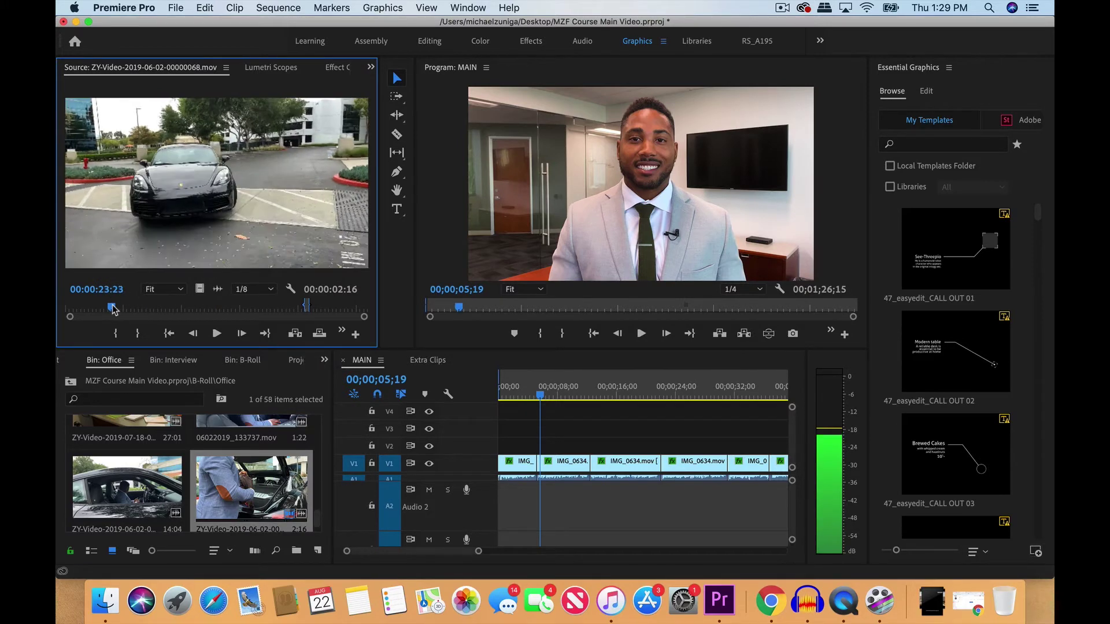
{"action": "left_click_drag", "start_coordinate": [113, 308], "coordinate": [116, 310]}
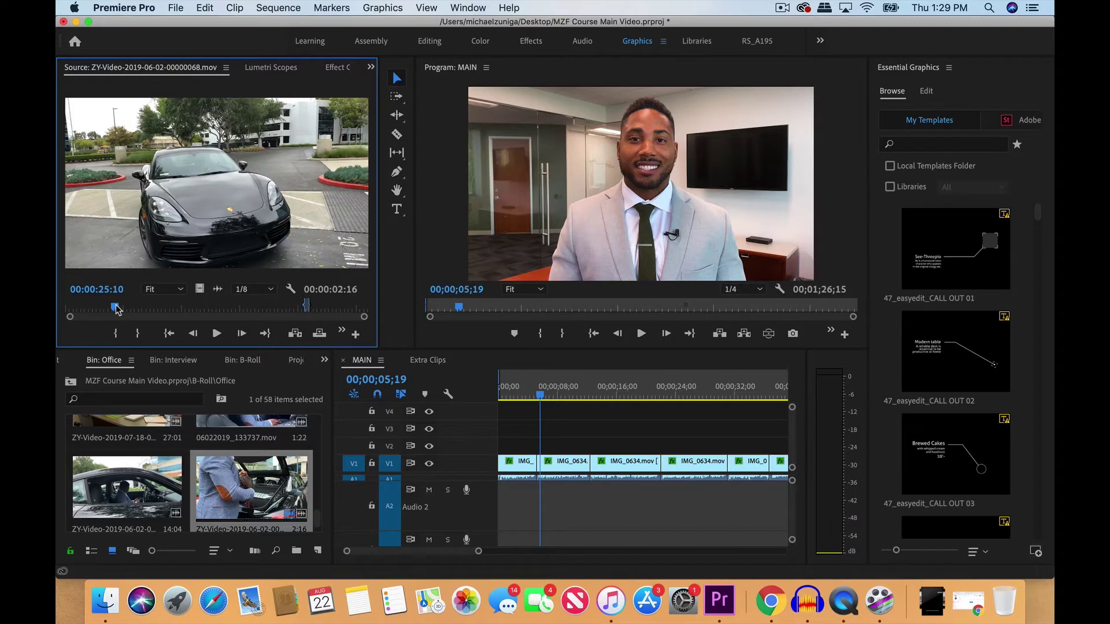
{"action": "key", "text": "i"}
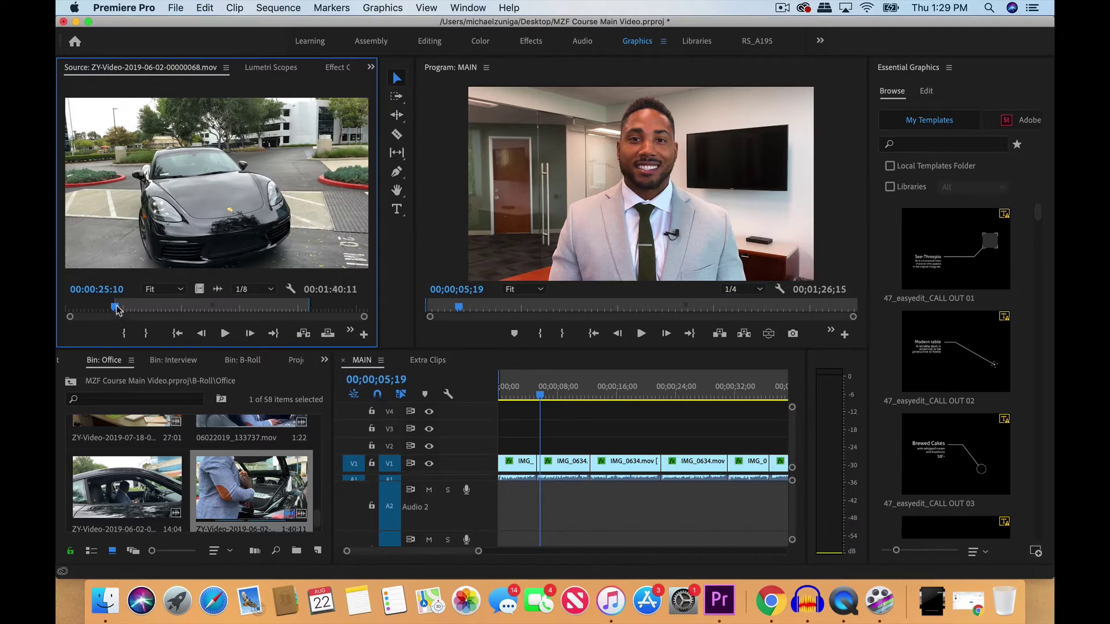
{"action": "left_click_drag", "start_coordinate": [117, 308], "coordinate": [133, 309]}
Mark the car clip's out point and place its video on V2 above the interview.
{"action": "key", "text": "o"}
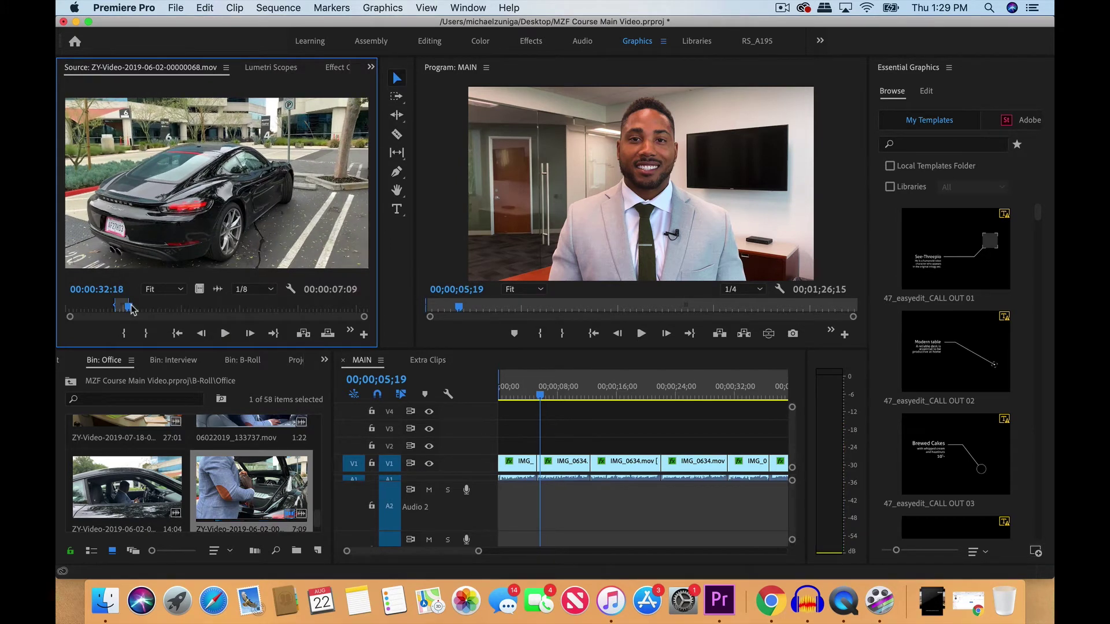
{"action": "left_click_drag", "start_coordinate": [200, 289], "coordinate": [544, 445]}
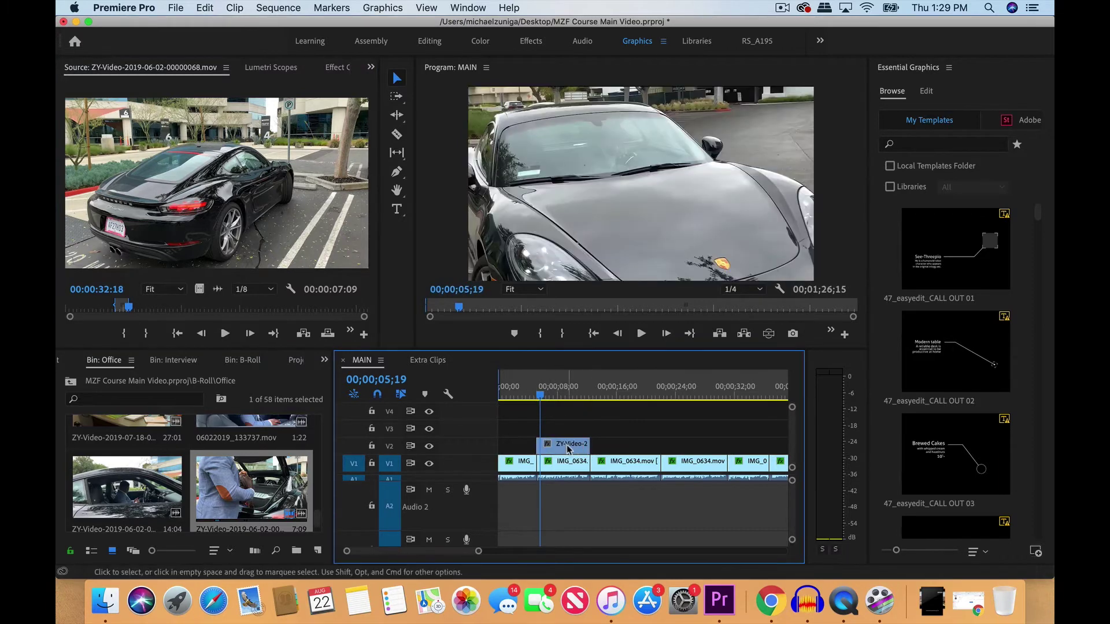
{"action": "left_click", "coordinate": [568, 450]}
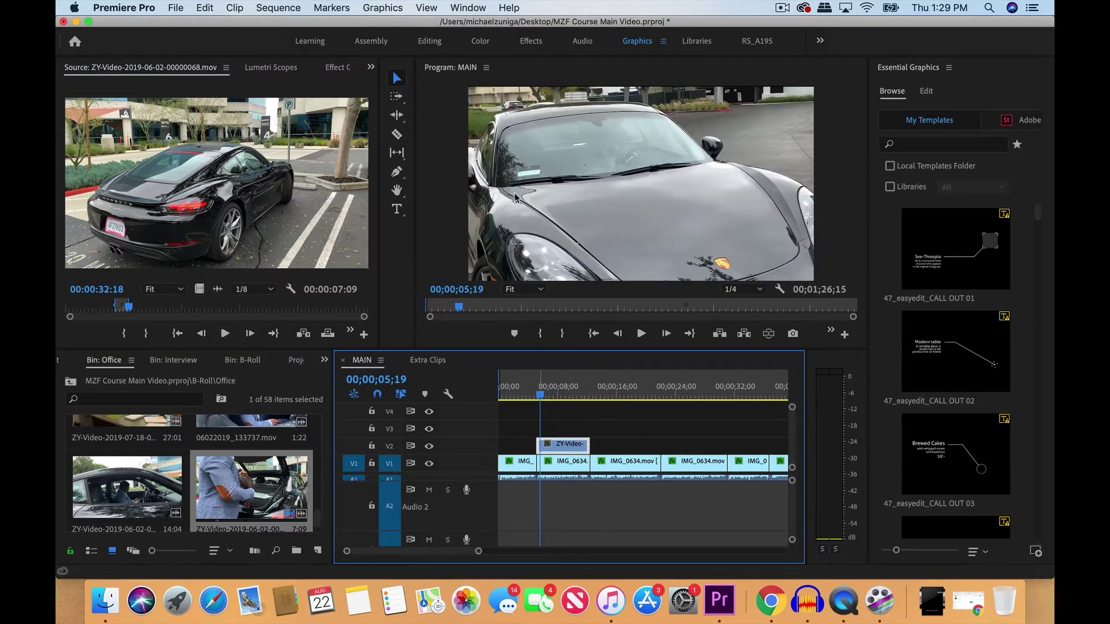
Scale the car clip to 60, shift it to X 817, and play back from 00;00;06;00.
{"action": "left_click", "coordinate": [335, 72]}
{"action": "left_click", "coordinate": [169, 158]}
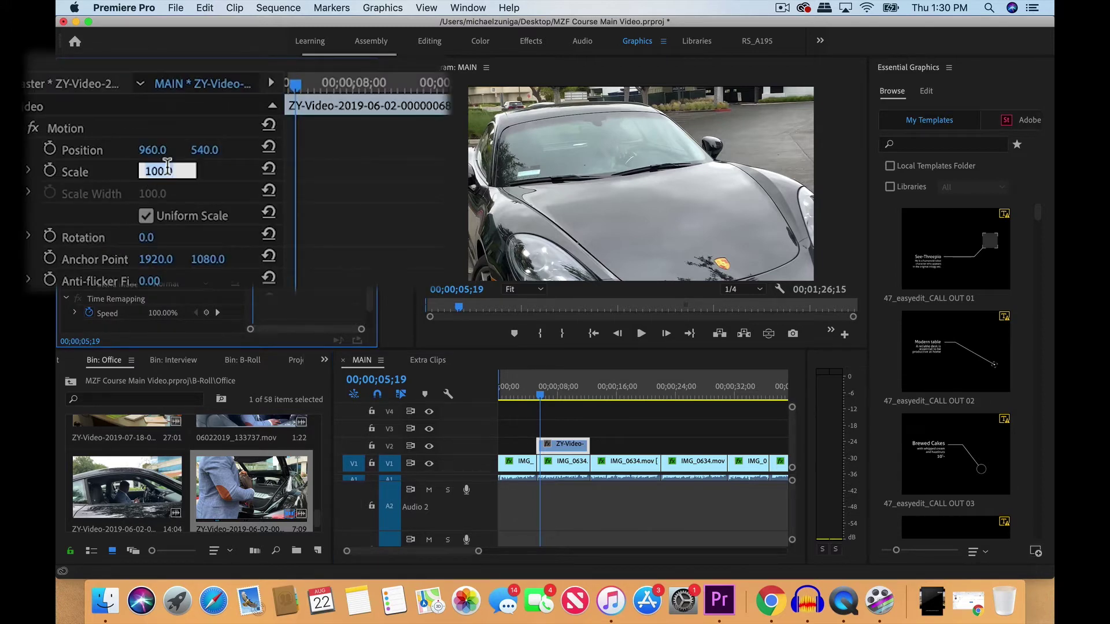
{"action": "type", "text": "60"}
{"action": "key", "text": "Return"}
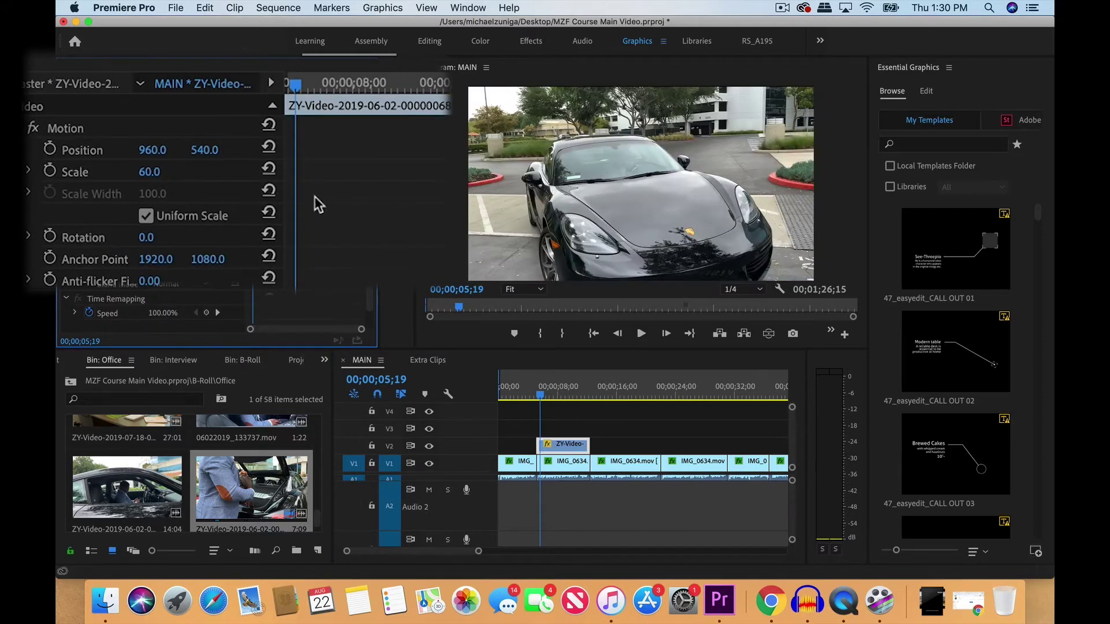
{"action": "left_click", "coordinate": [582, 395]}
{"action": "left_click", "coordinate": [581, 396]}
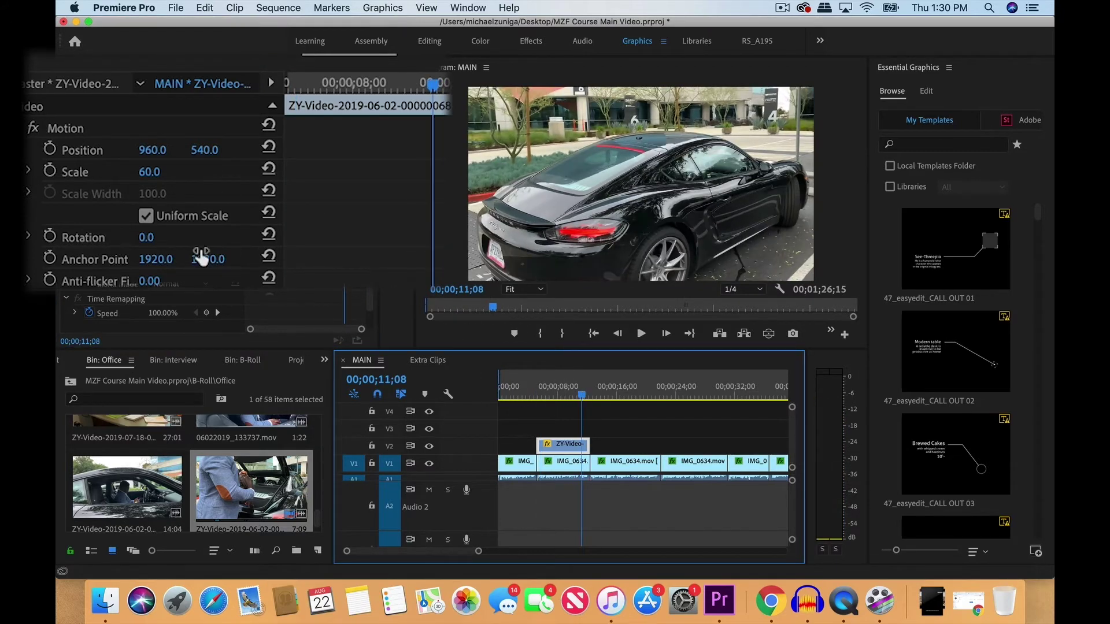
{"action": "left_click_drag", "start_coordinate": [164, 155], "coordinate": [81, 155]}
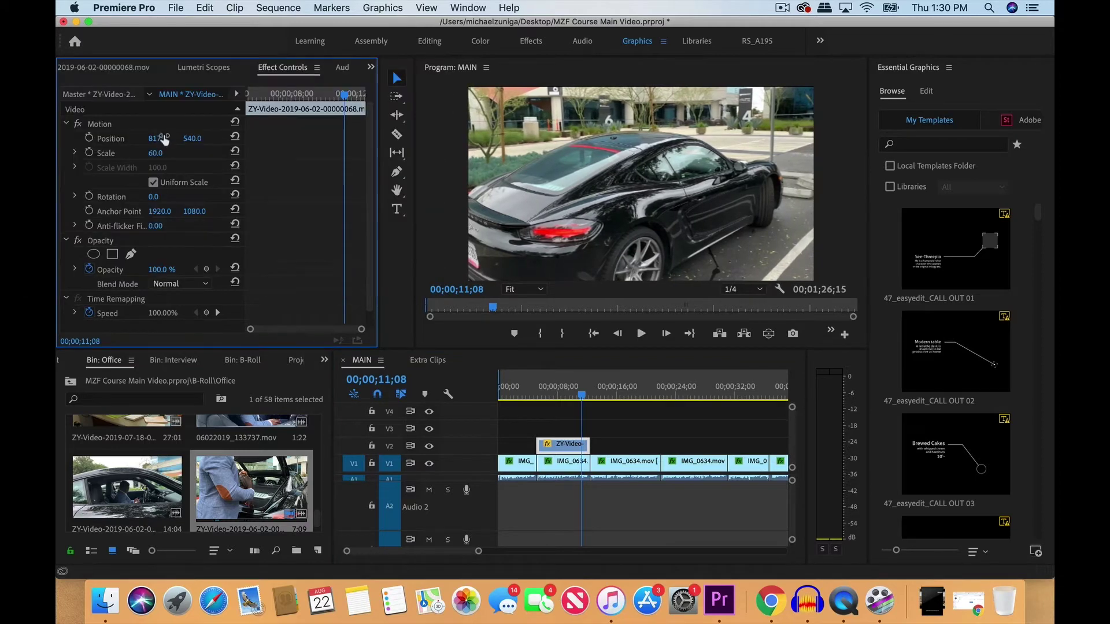
{"action": "left_click", "coordinate": [543, 394]}
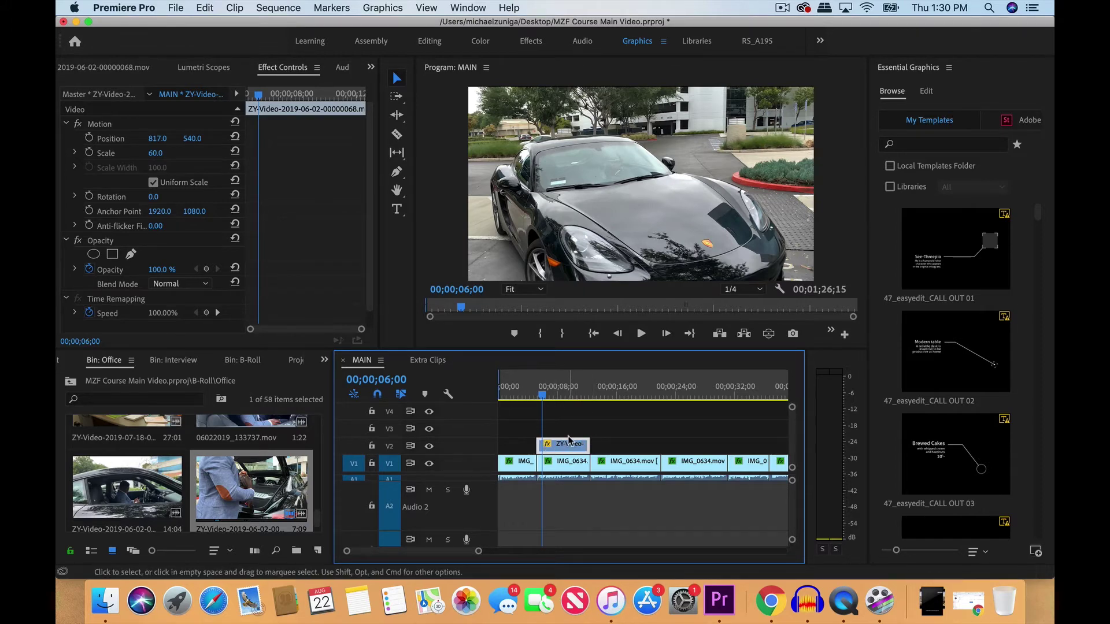
{"action": "key", "text": "space"}
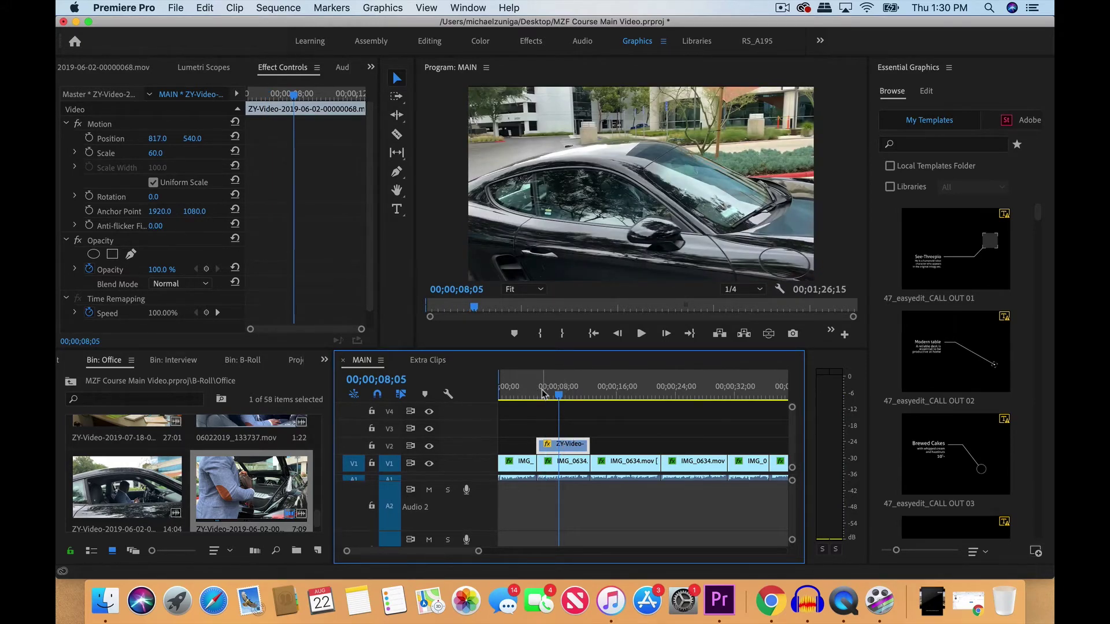
Set the V2 car clip's speed to 250%, shortening it to 00;00;02;28.
{"action": "right_click", "coordinate": [564, 448]}
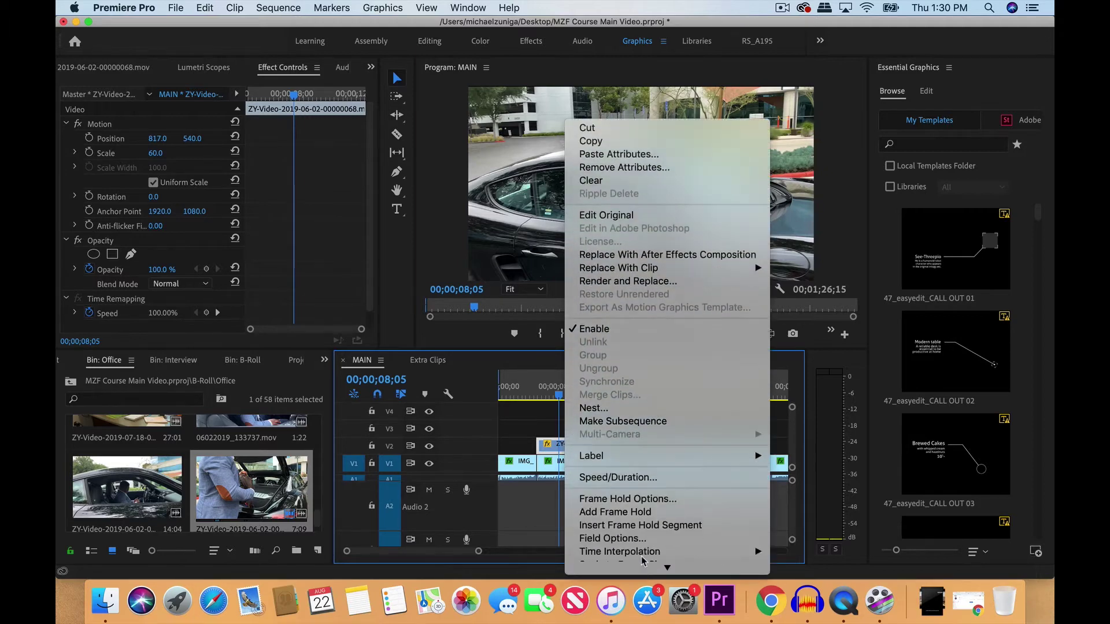
{"action": "left_click", "coordinate": [641, 478]}
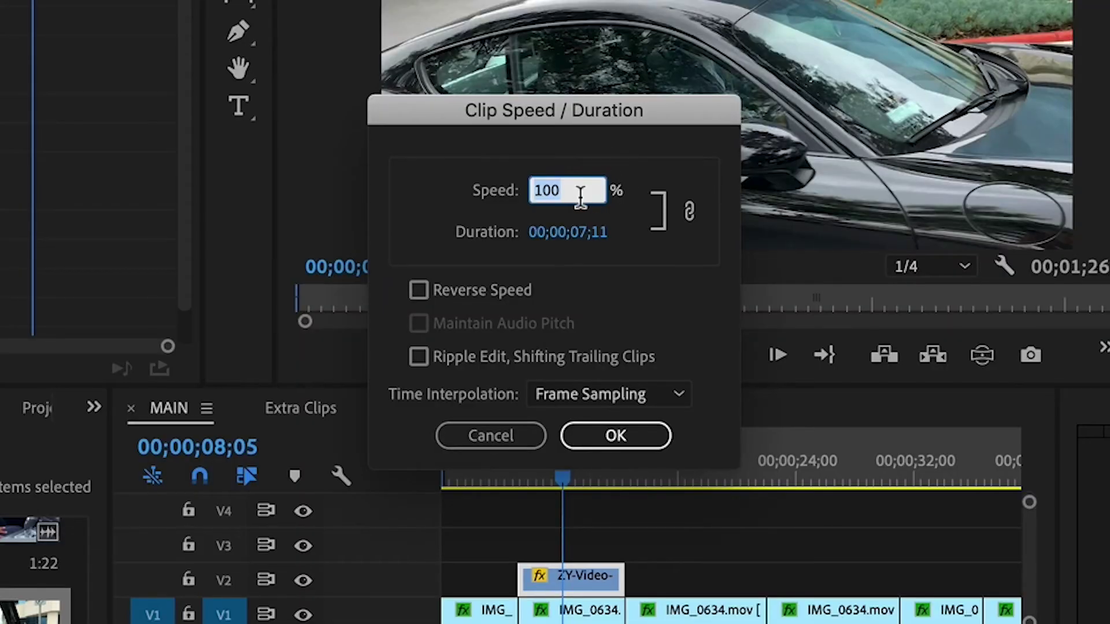
{"action": "type", "text": "25"}
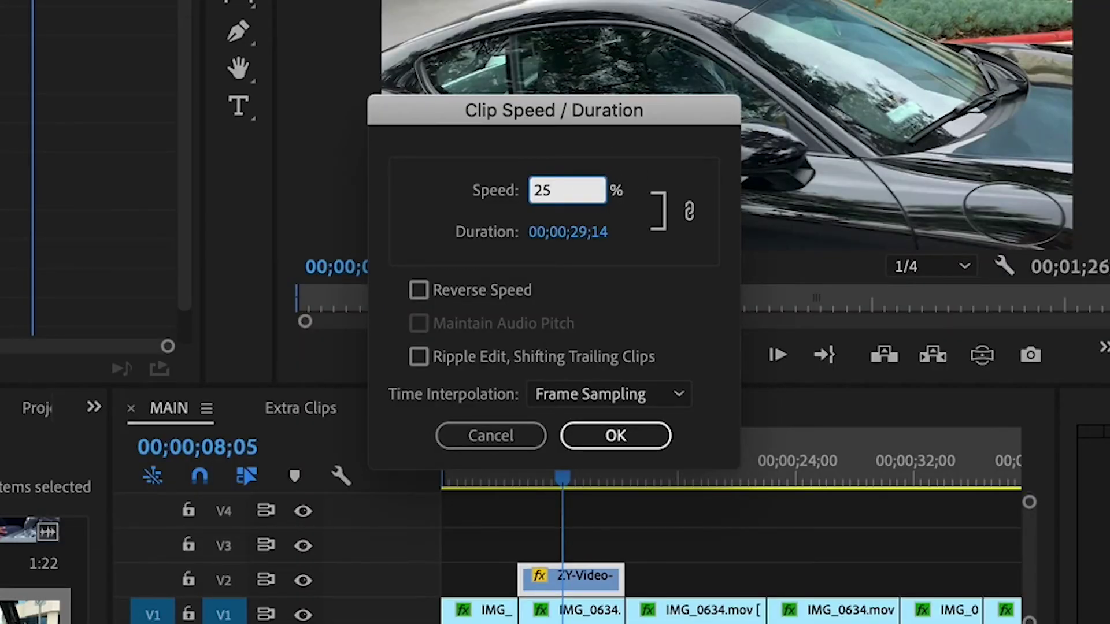
{"action": "type", "text": "0"}
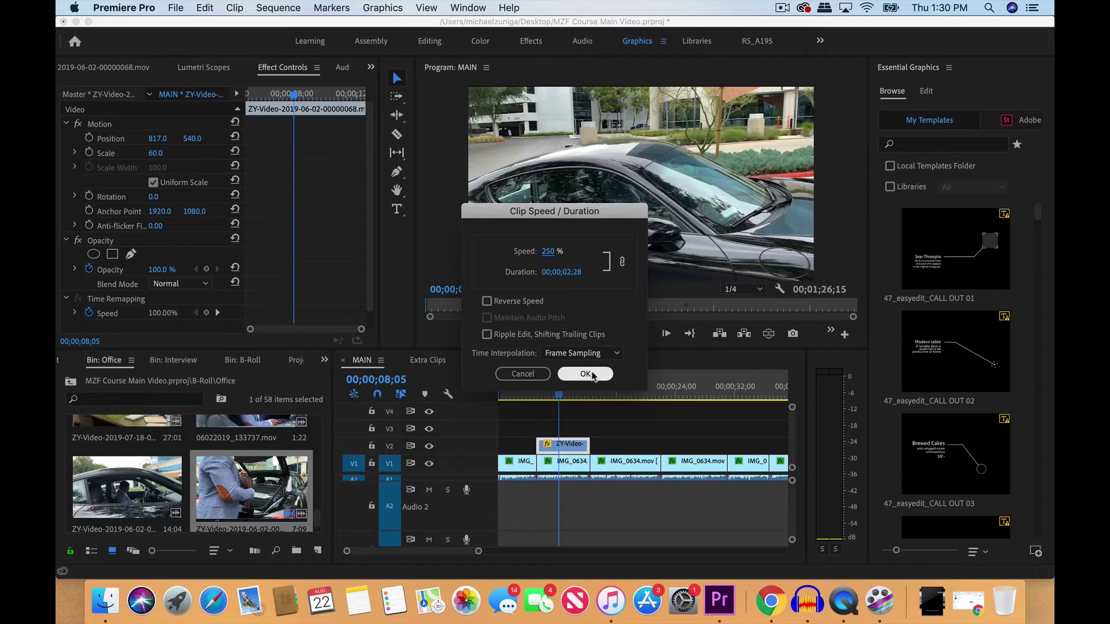
{"action": "left_click", "coordinate": [586, 374]}
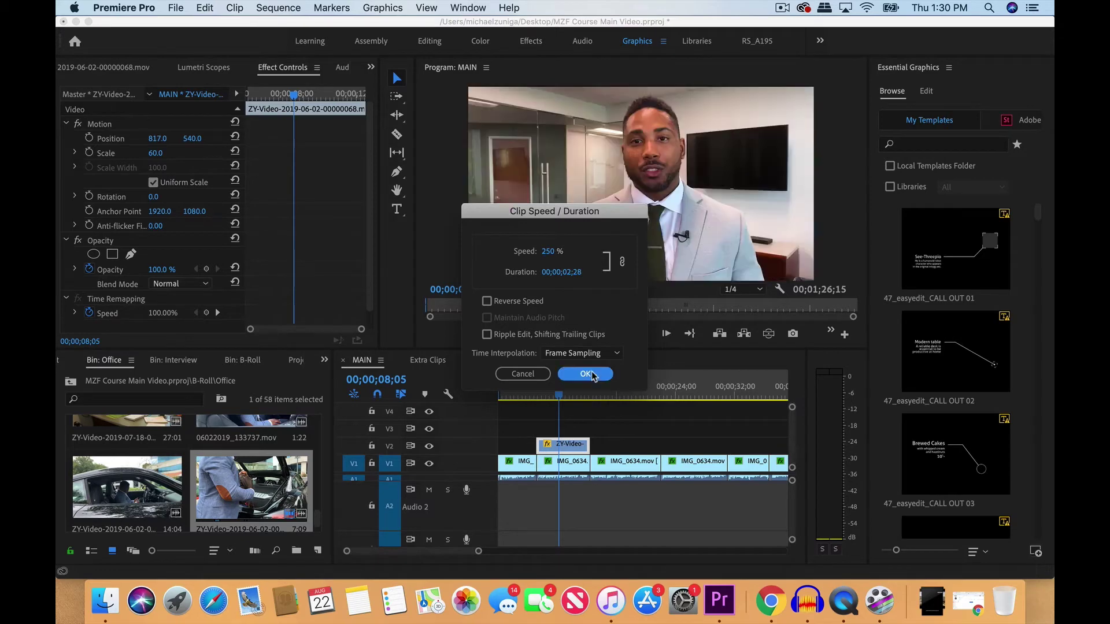
Play the sped-up car clip back from 00;00;05;13.
{"action": "left_click", "coordinate": [538, 387]}
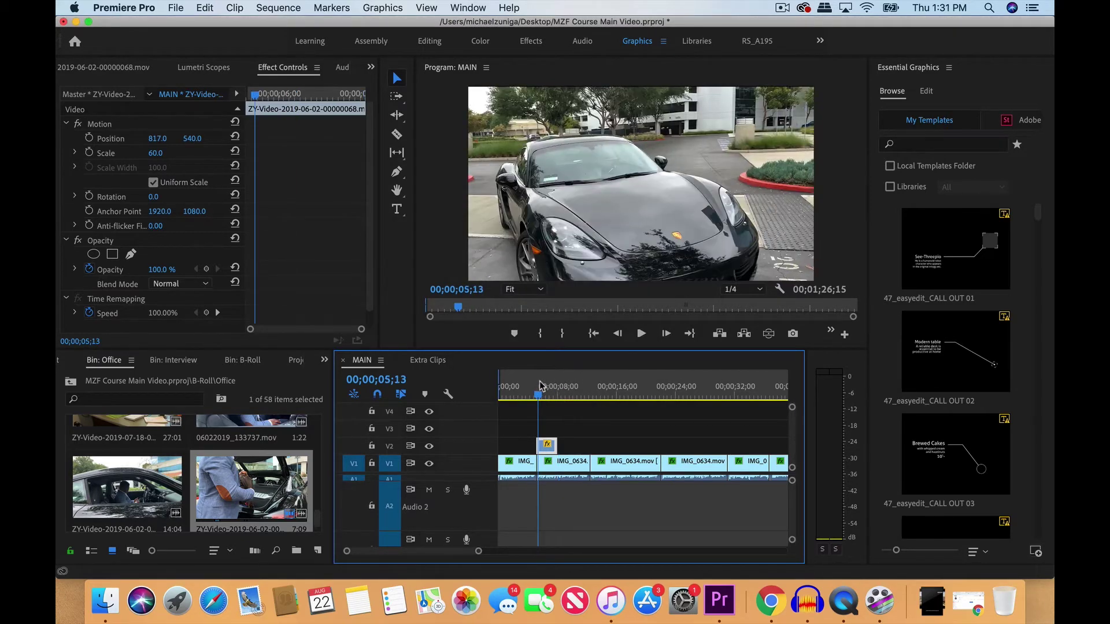
{"action": "key", "text": "space"}
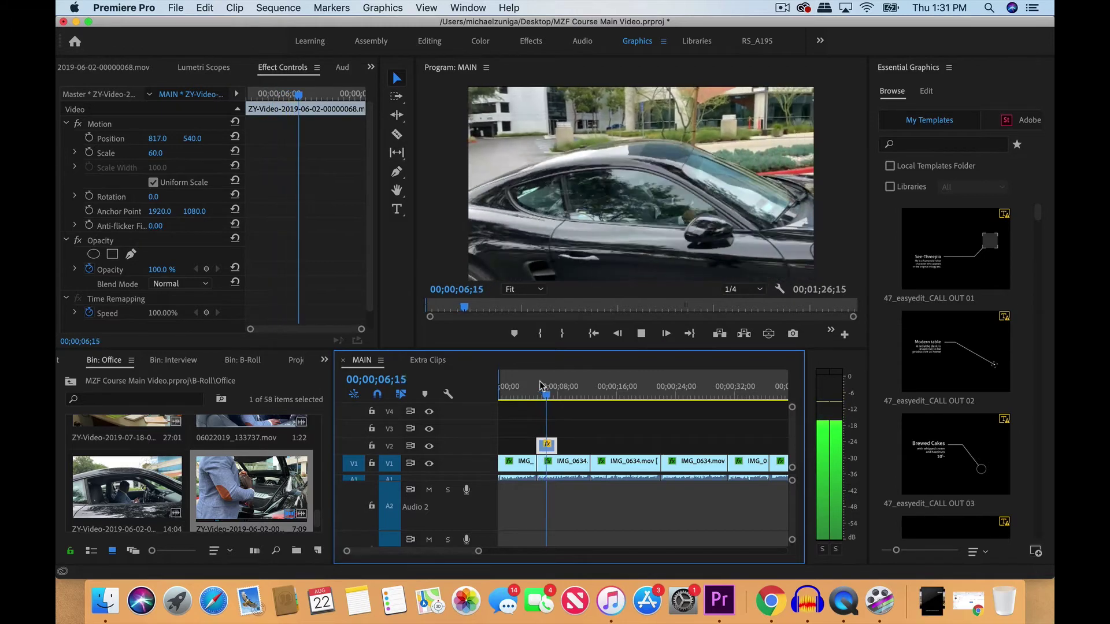
{"action": "key", "text": "space"}
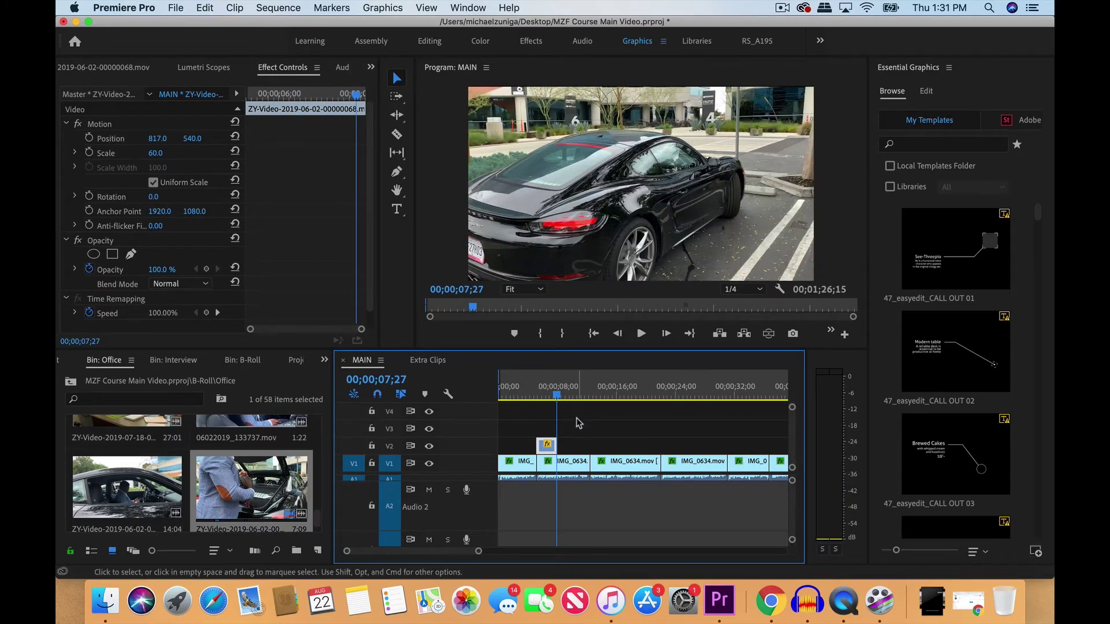
Place a second B-roll shot, ZY-Video-2019-06-02-00000068.mov, on V2 after the car clip.
{"action": "left_click", "coordinate": [139, 67]}
{"action": "left_click_drag", "start_coordinate": [149, 306], "coordinate": [165, 309]}
{"action": "left_click_drag", "start_coordinate": [542, 423], "coordinate": [566, 445]}
Scale the second V2 clip to 50, re-entering the value after an undo.
{"action": "left_click", "coordinate": [569, 444]}
{"action": "left_click", "coordinate": [337, 67]}
{"action": "left_click", "coordinate": [168, 152]}
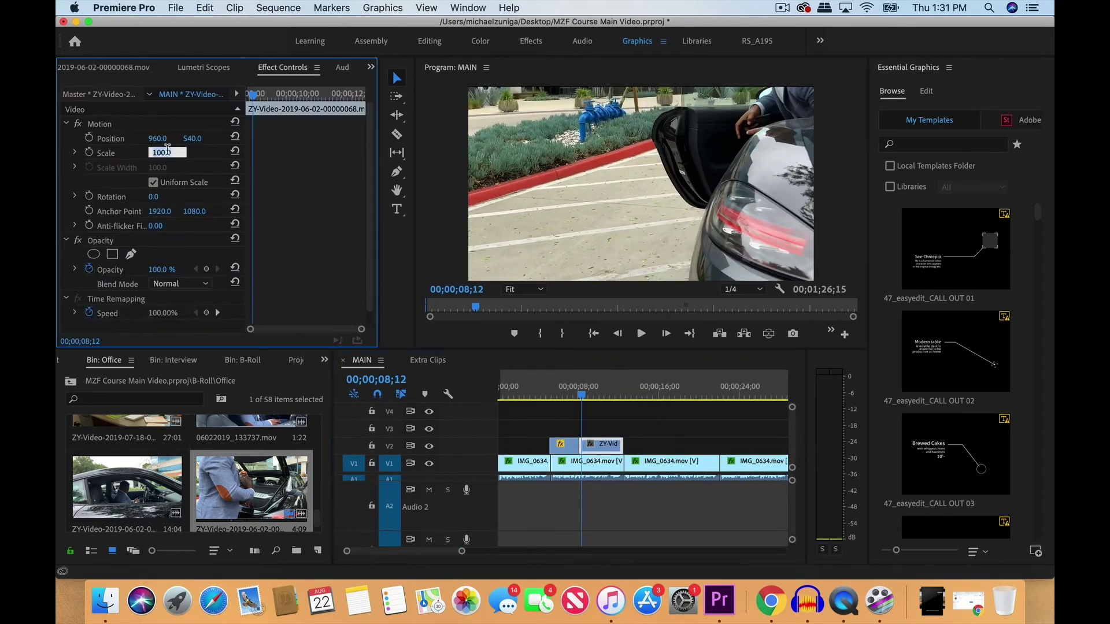
{"action": "type", "text": "50"}
{"action": "key", "text": "Return"}
{"action": "key", "text": "space"}
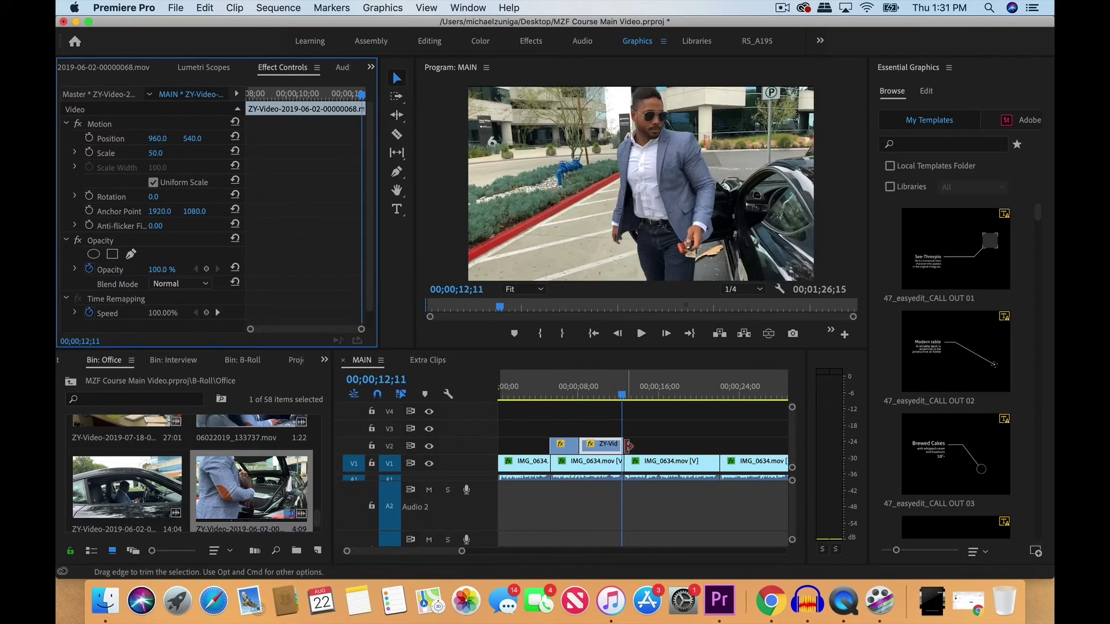
{"action": "key", "text": "space"}
{"action": "key", "text": "super+z"}
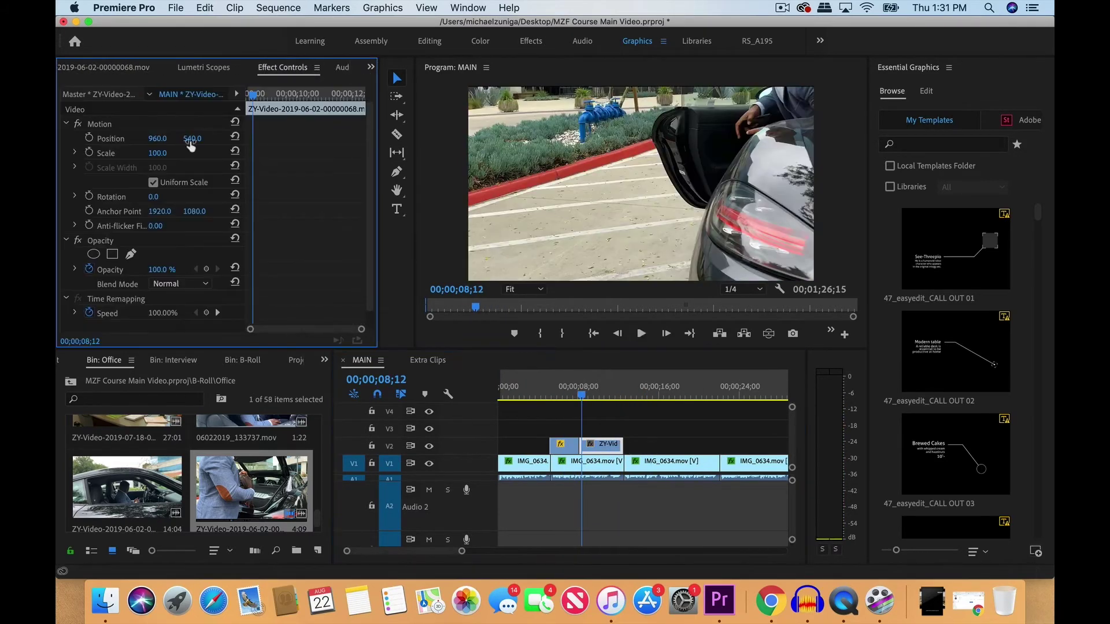
{"action": "left_click", "coordinate": [164, 152]}
{"action": "type", "text": "50"}
{"action": "key", "text": "Return"}
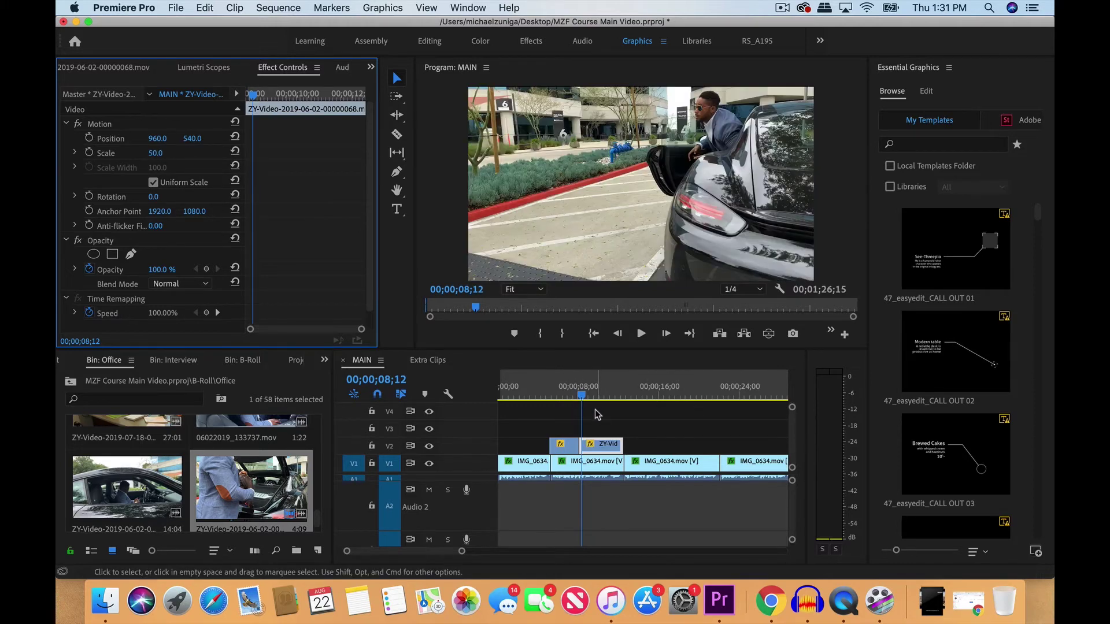
Review playback from the car clip at 06;17, then trim the second V2 clip shorter.
{"action": "key", "text": "space"}
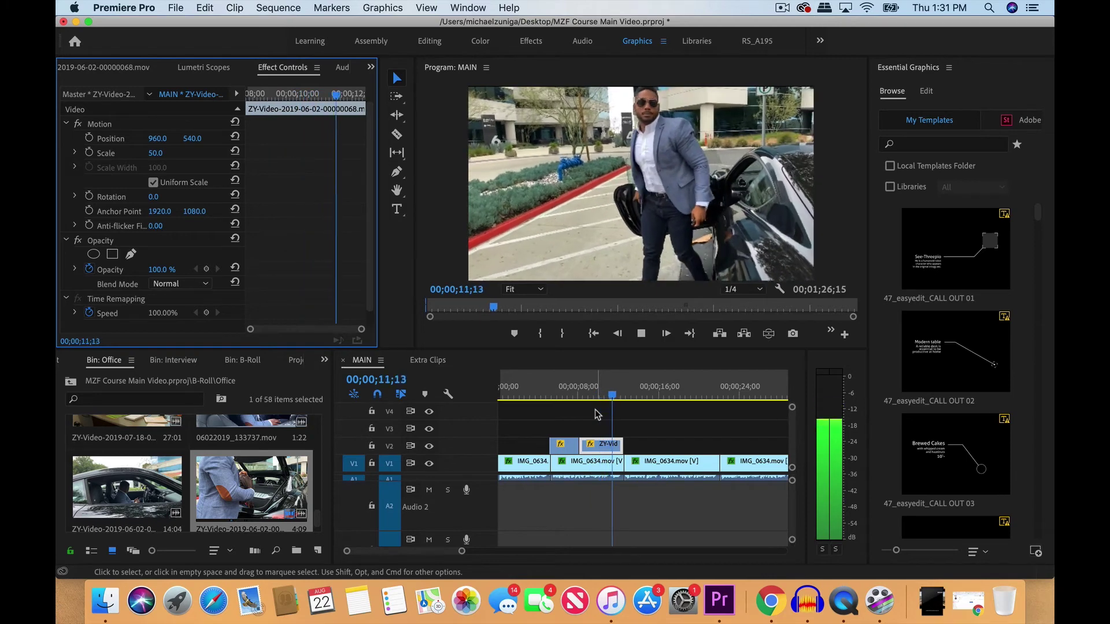
{"action": "key", "text": "space"}
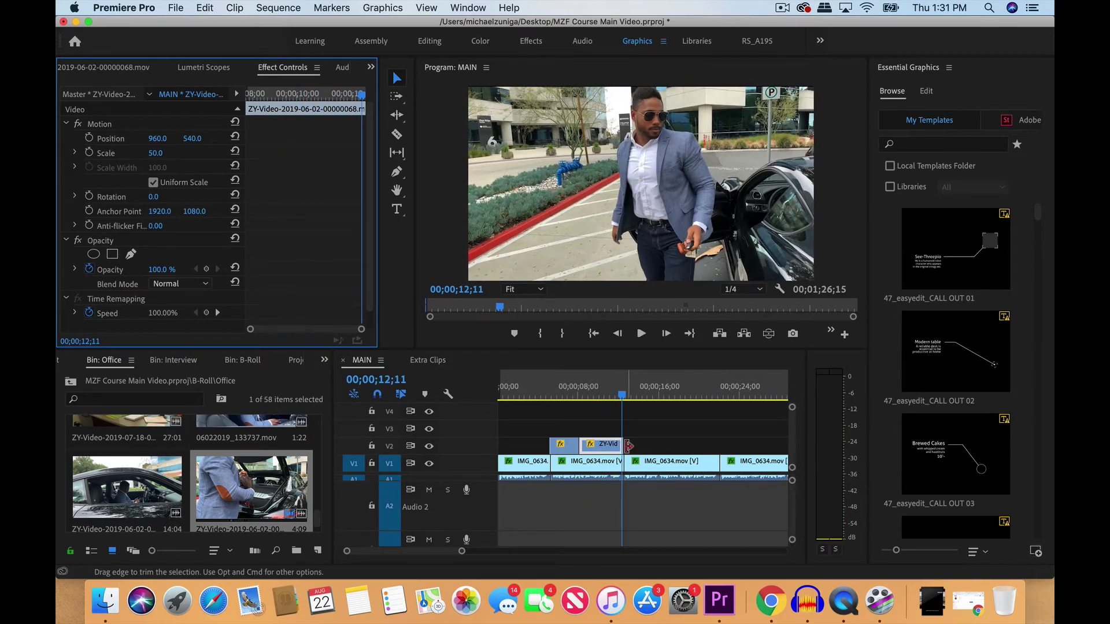
{"action": "key", "text": "space"}
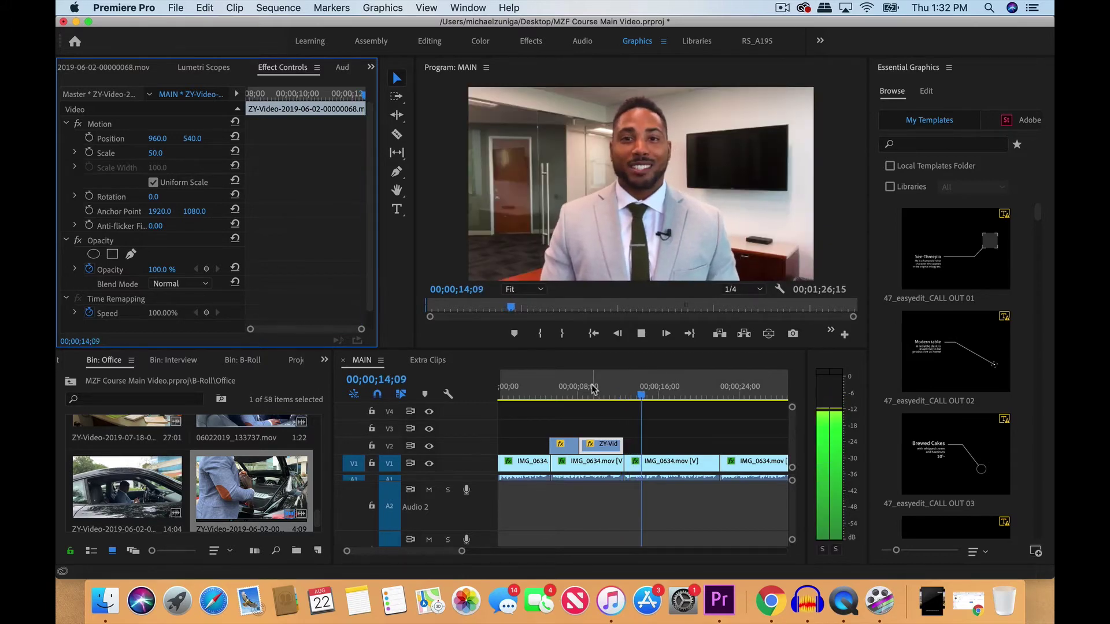
{"action": "key", "text": "space"}
{"action": "left_click", "coordinate": [564, 384]}
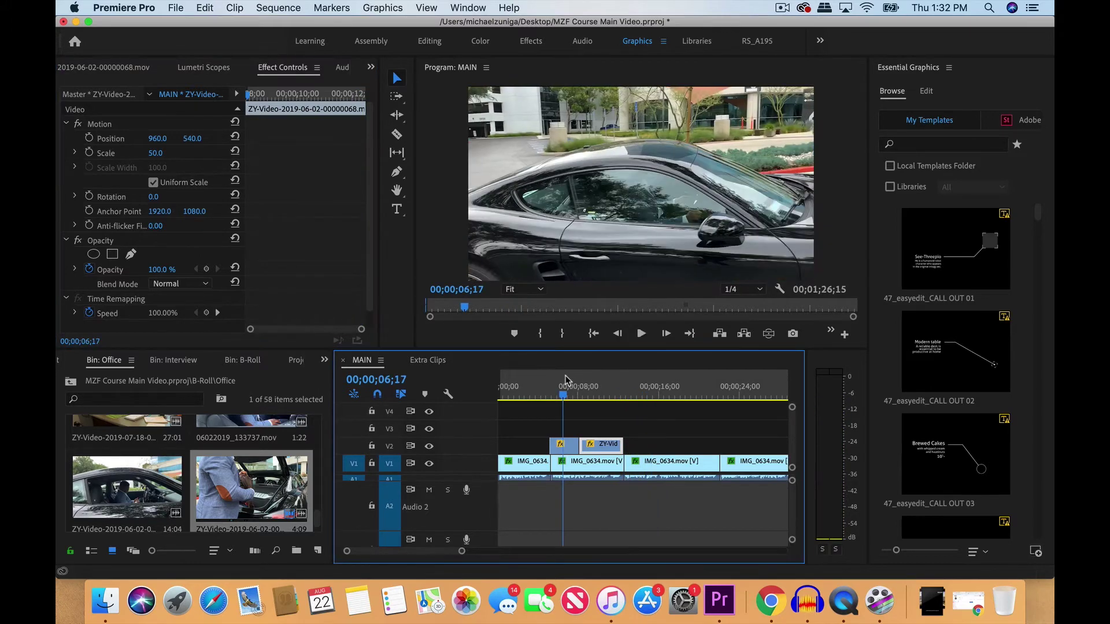
{"action": "key", "text": "space"}
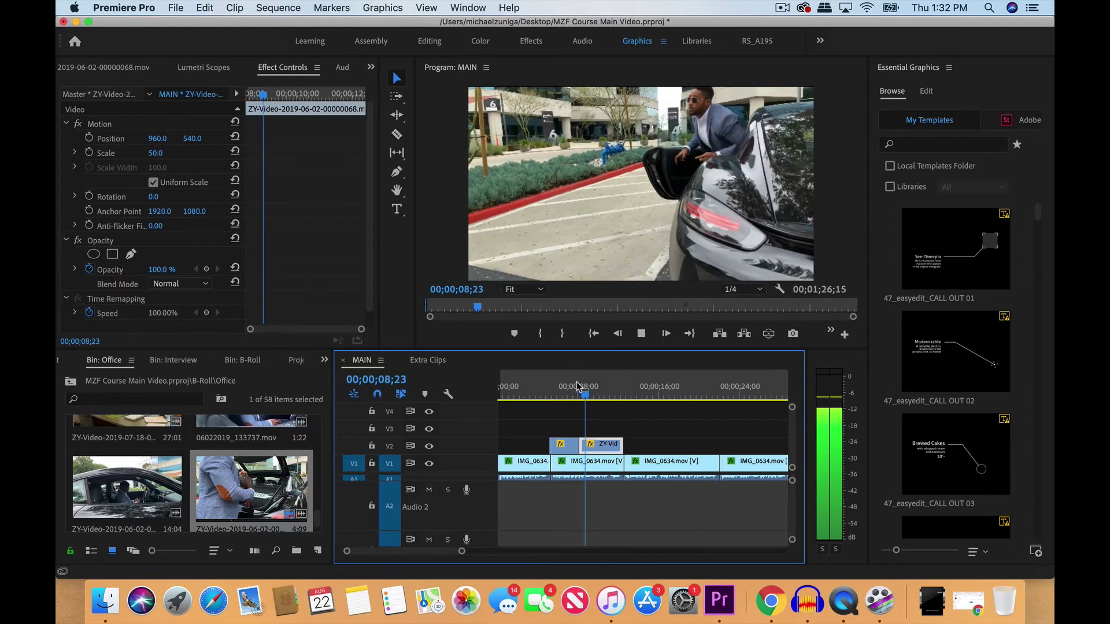
{"action": "key", "text": "space"}
{"action": "mouse_move", "coordinate": [581, 444]}
{"action": "left_mouse_down"}
{"action": "mouse_move", "coordinate": [603, 442]}
{"action": "mouse_move", "coordinate": [586, 444]}
{"action": "left_mouse_up"}
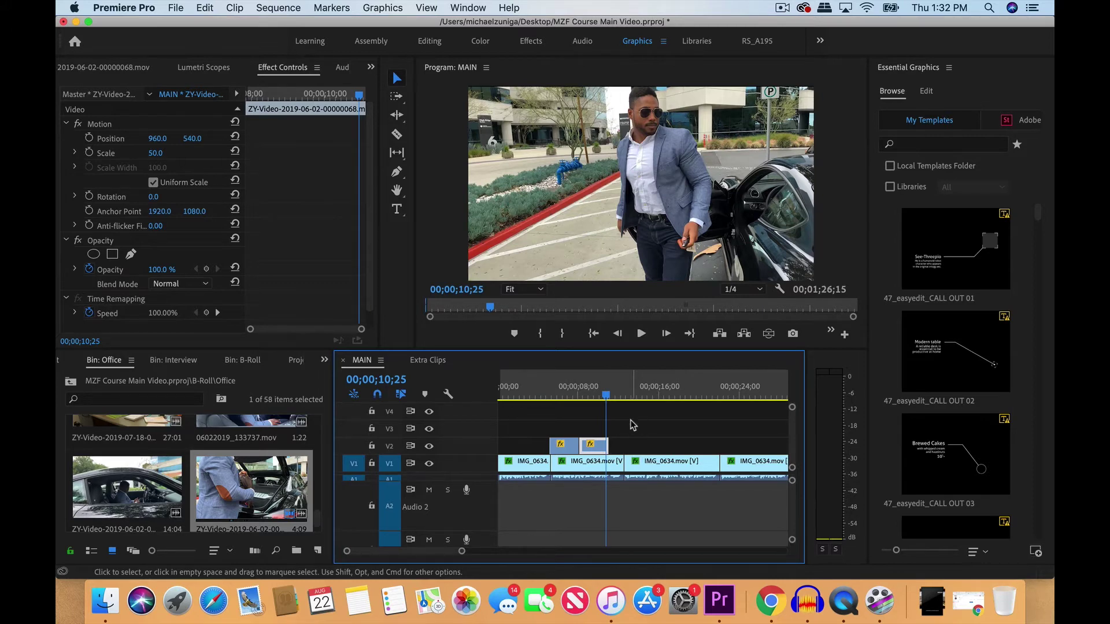
Preview the man-in-sunglasses clip in Source and place a short section on V2 after the second clip.
{"action": "double_click", "coordinate": [251, 488]}
{"action": "key", "text": "space"}
{"action": "left_click_drag", "start_coordinate": [201, 287], "coordinate": [610, 445]}
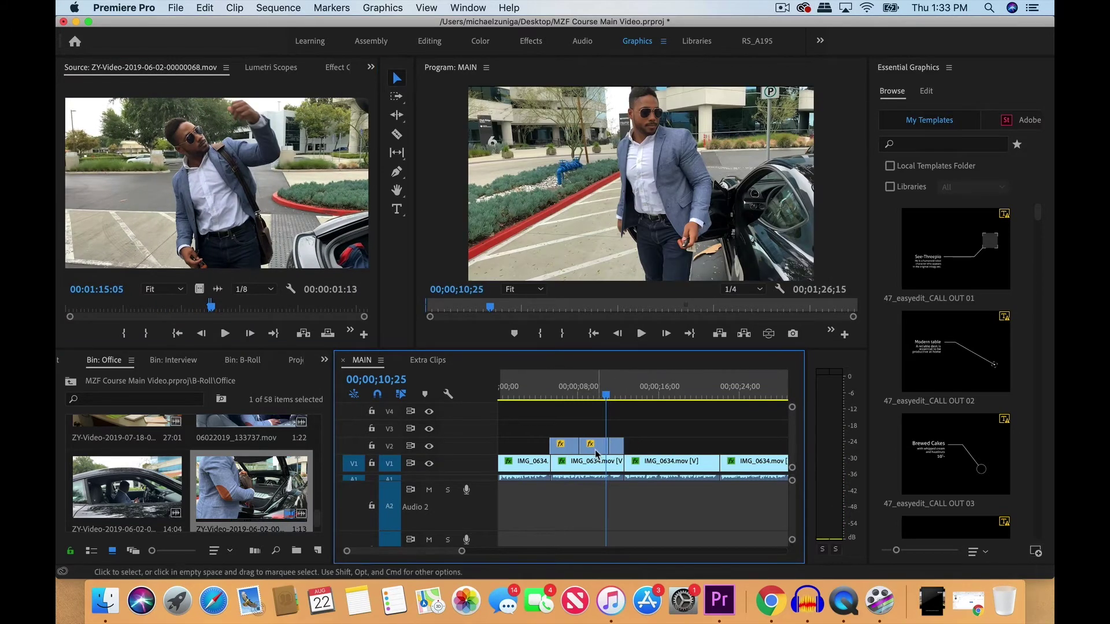
{"action": "left_click", "coordinate": [598, 454]}
Paste the copied Motion attributes onto the third V2 clip.
{"action": "right_click", "coordinate": [597, 454]}
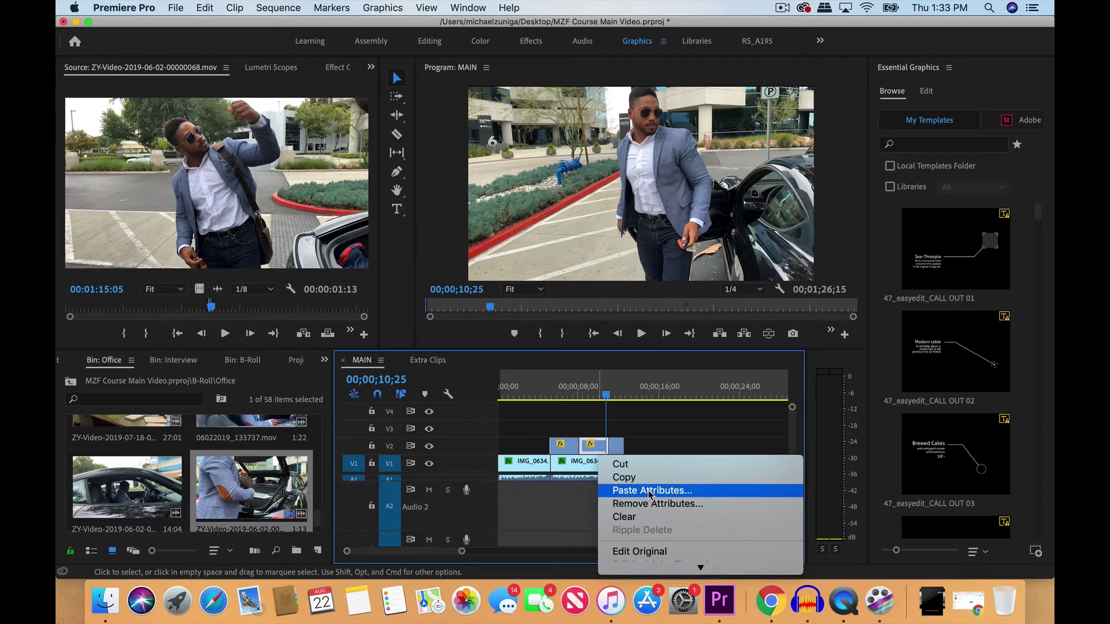
{"action": "left_click", "coordinate": [600, 452]}
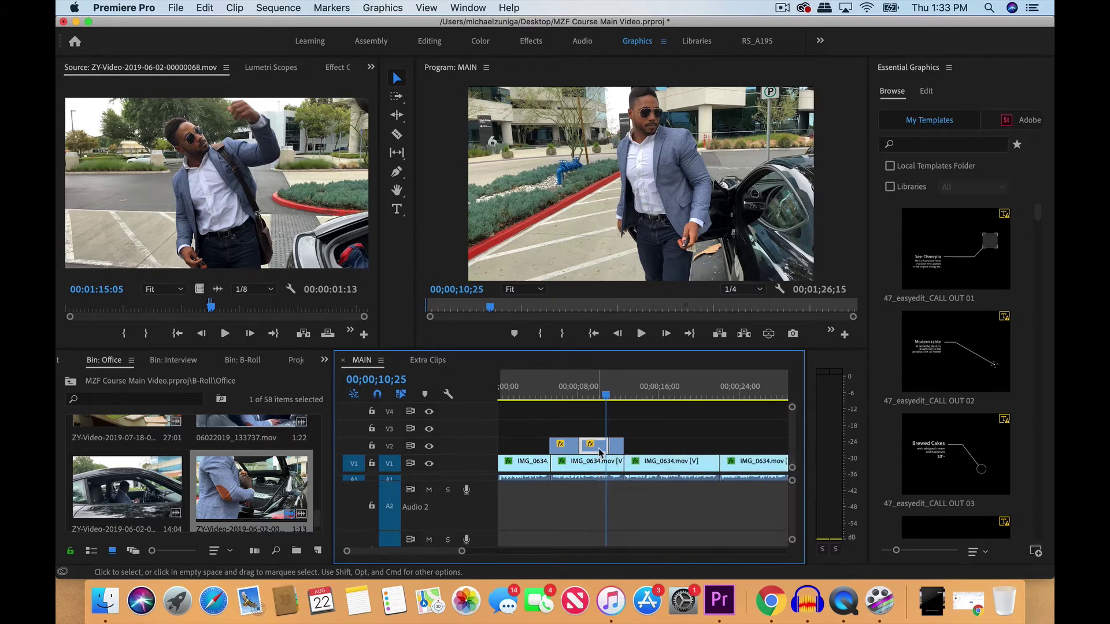
{"action": "left_click", "coordinate": [617, 448]}
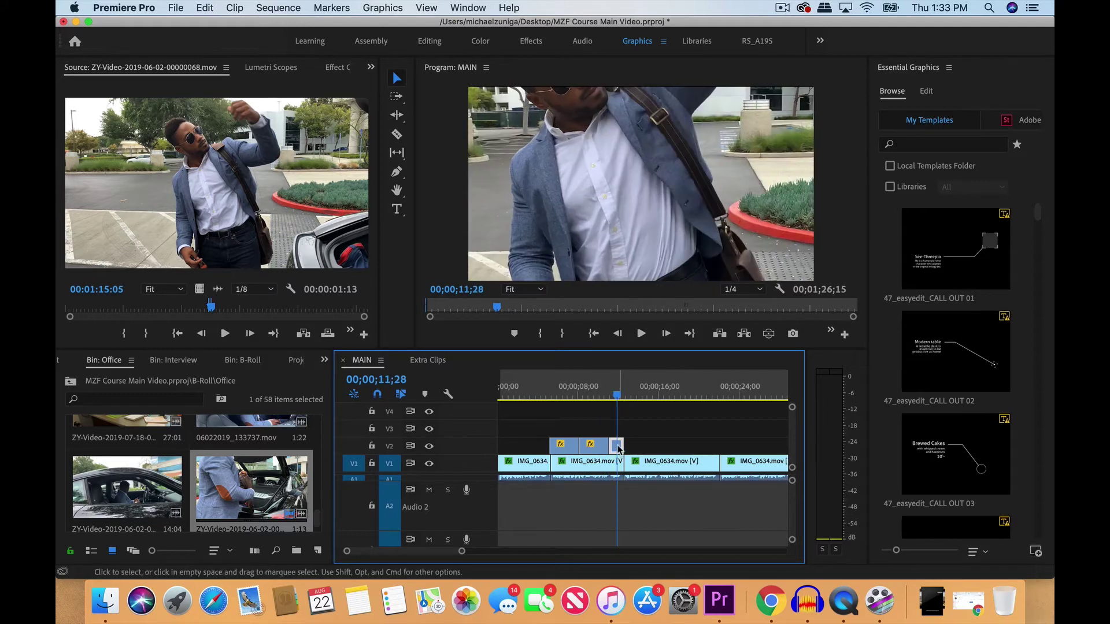
{"action": "right_click", "coordinate": [617, 448]}
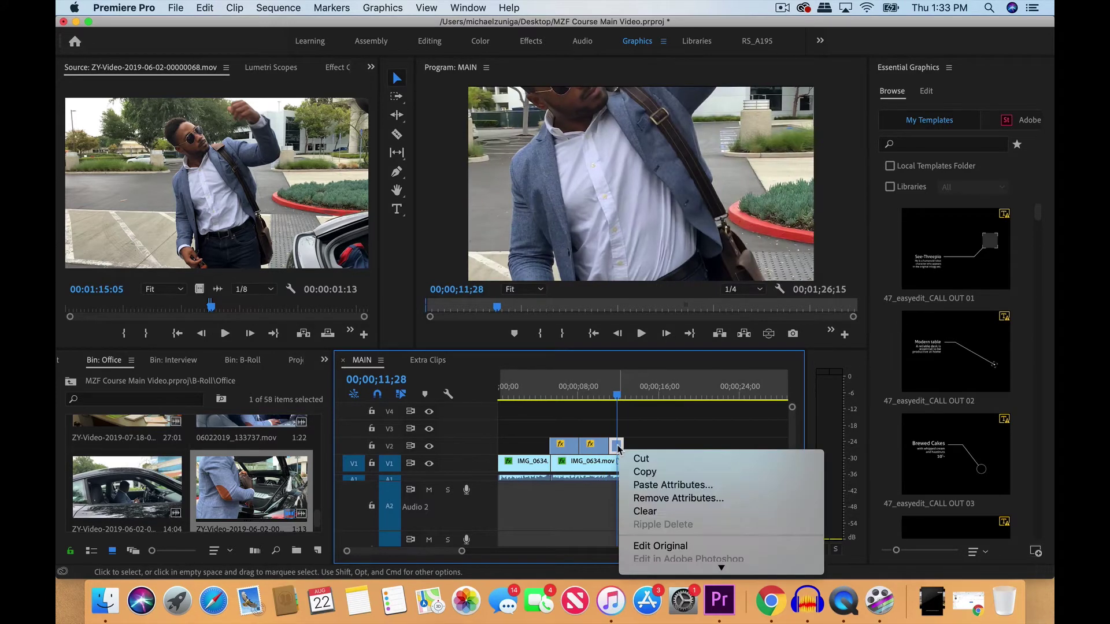
{"action": "left_click", "coordinate": [679, 491]}
{"action": "left_click", "coordinate": [466, 113]}
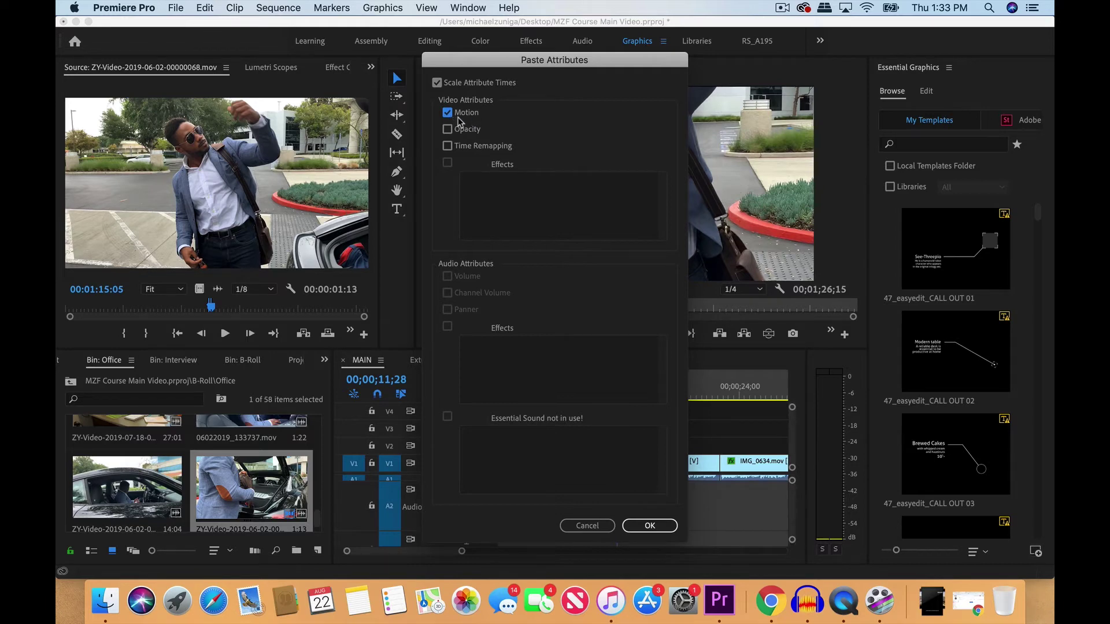
{"action": "left_click", "coordinate": [651, 526]}
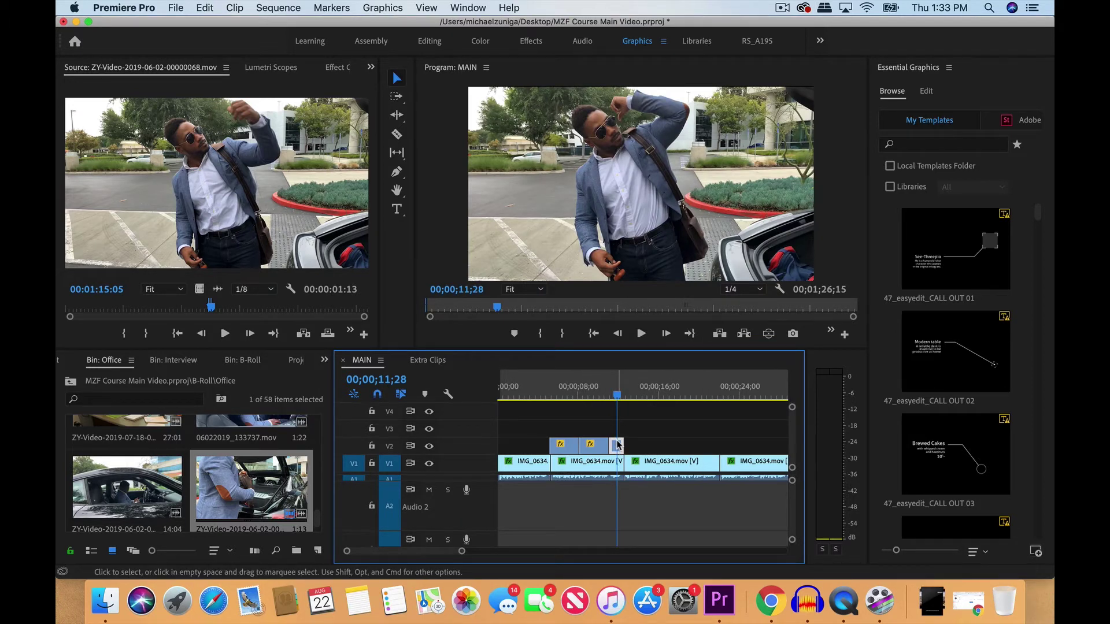
Confirm the fourth V2 clip's Speed/Duration settings and zoom the timeline out.
{"action": "right_click", "coordinate": [657, 455]}
{"action": "right_click", "coordinate": [659, 462]}
{"action": "left_click", "coordinate": [718, 481]}
{"action": "left_click", "coordinate": [622, 380]}
{"action": "key", "text": "minus"}
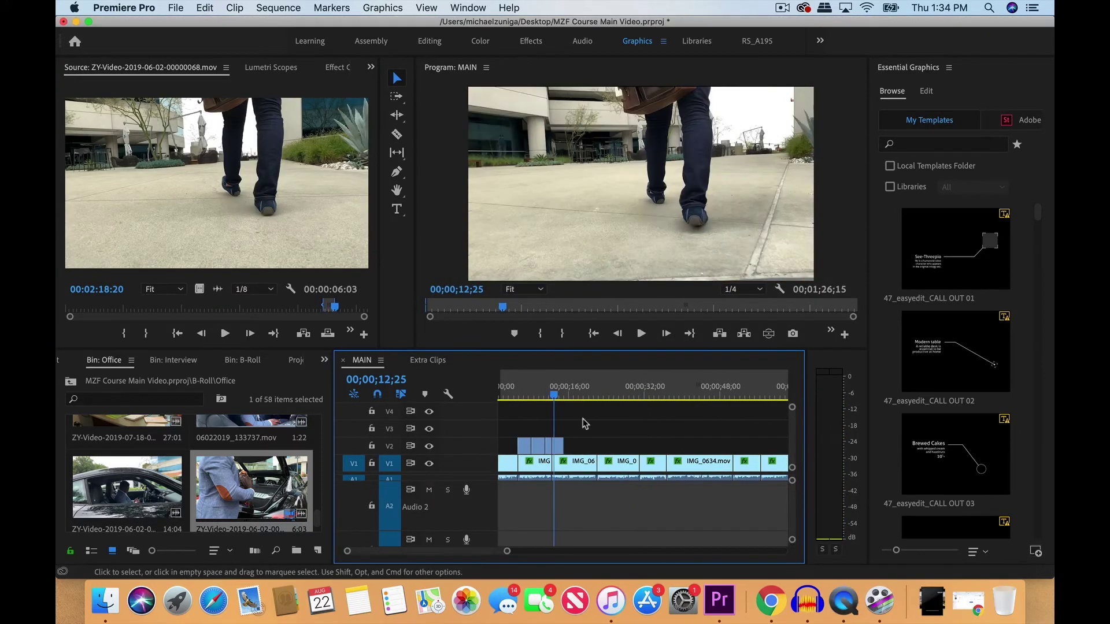
{"action": "scroll", "coordinate": [584, 423], "scroll_direction": "left", "scroll_amount": 1}
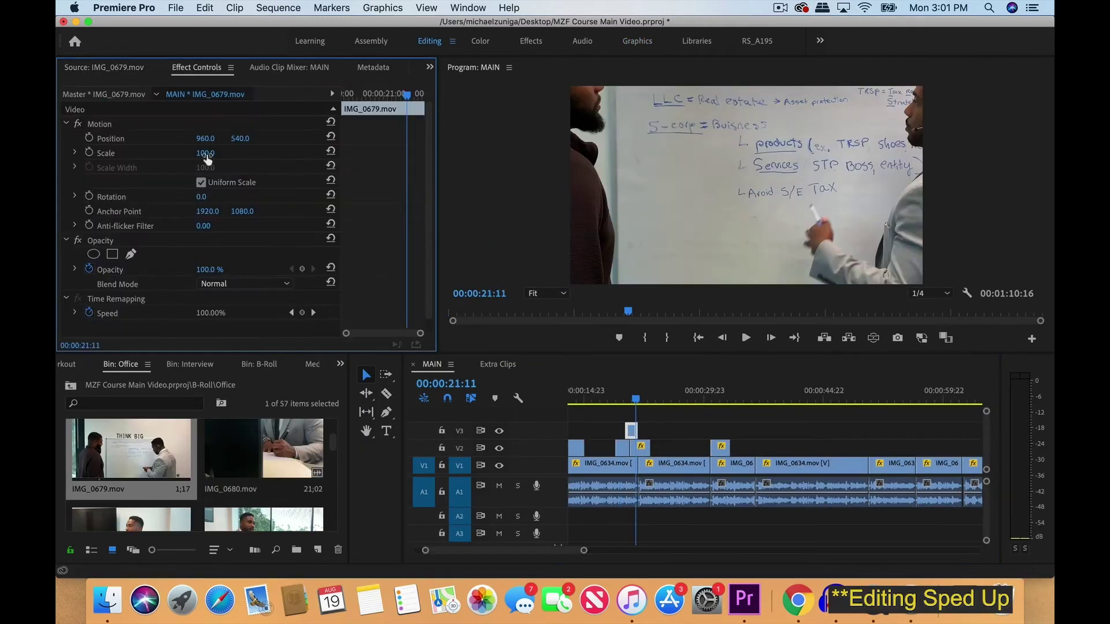
Drag IMG_0679.mov onto V2 as B-roll further along the sequence.
{"action": "left_click_drag", "start_coordinate": [131, 450], "coordinate": [809, 446]}
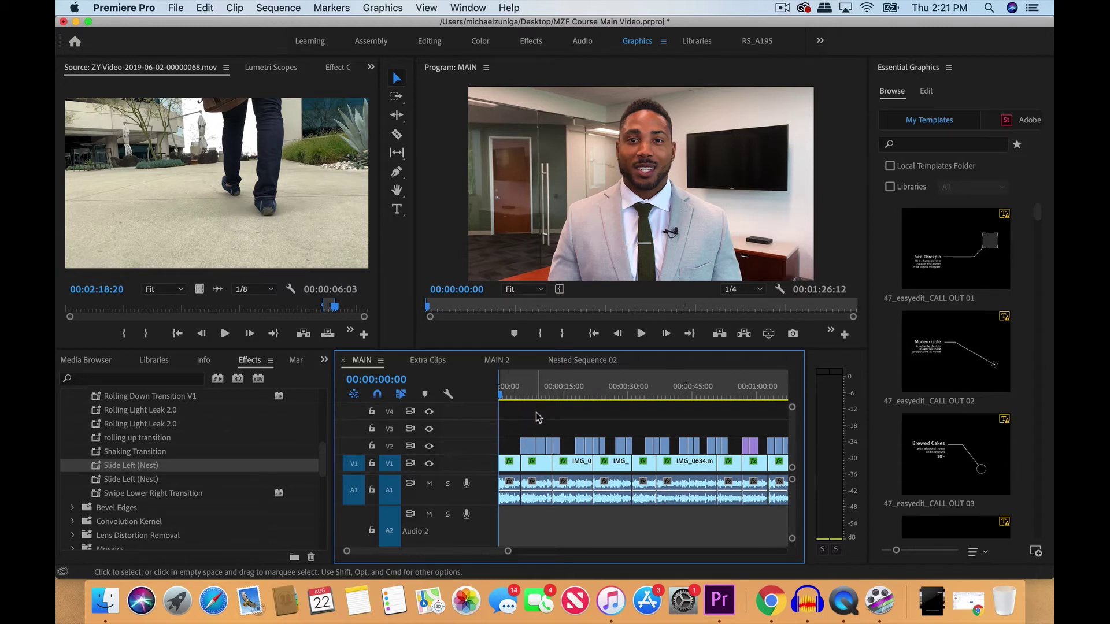
Hide V2, play from about 4 seconds to compare, then show V2 again.
{"action": "left_click", "coordinate": [429, 446]}
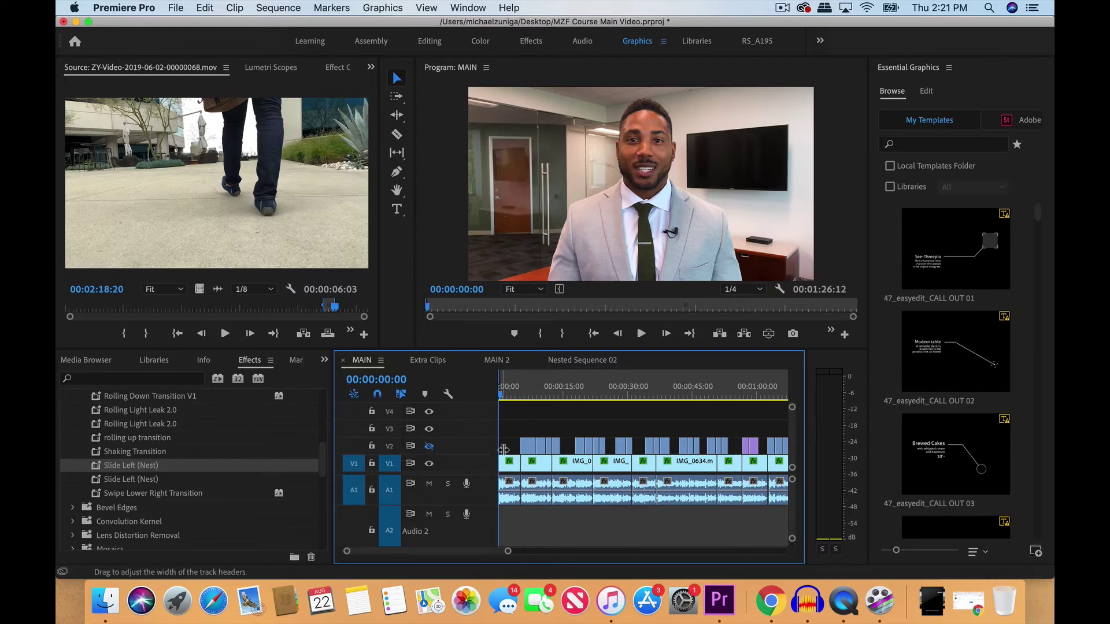
{"action": "left_click", "coordinate": [516, 387]}
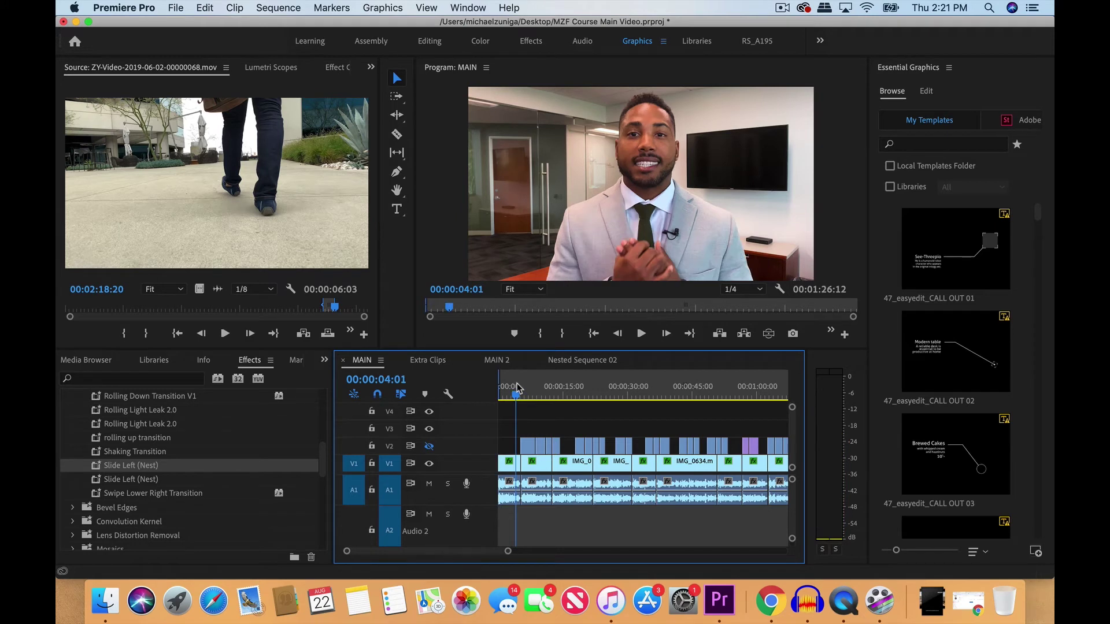
{"action": "key", "text": "space"}
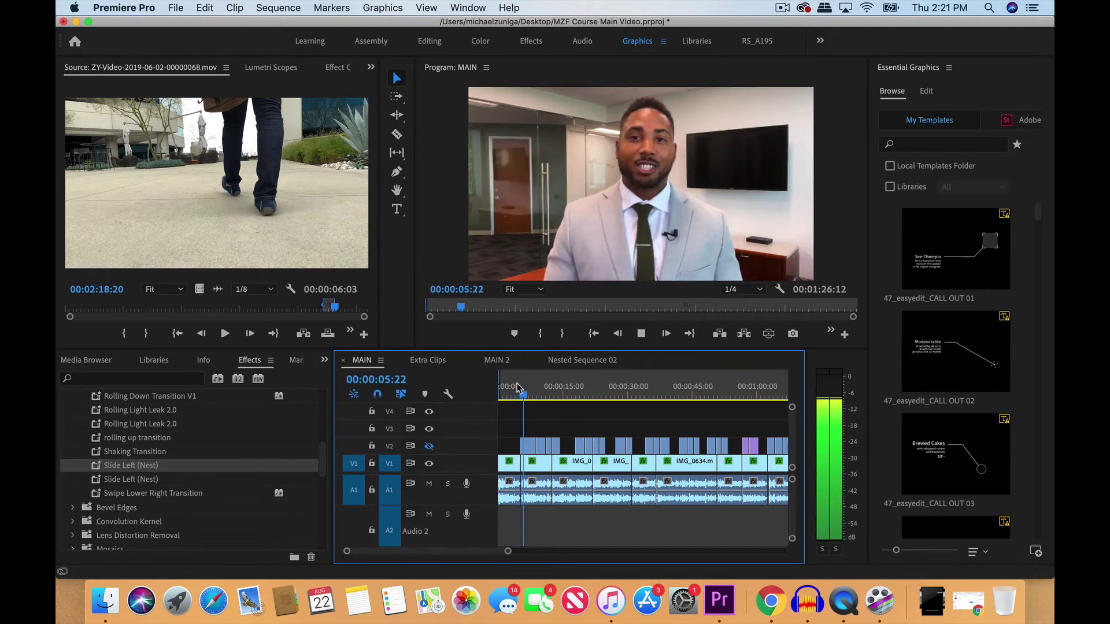
{"action": "key", "text": "space"}
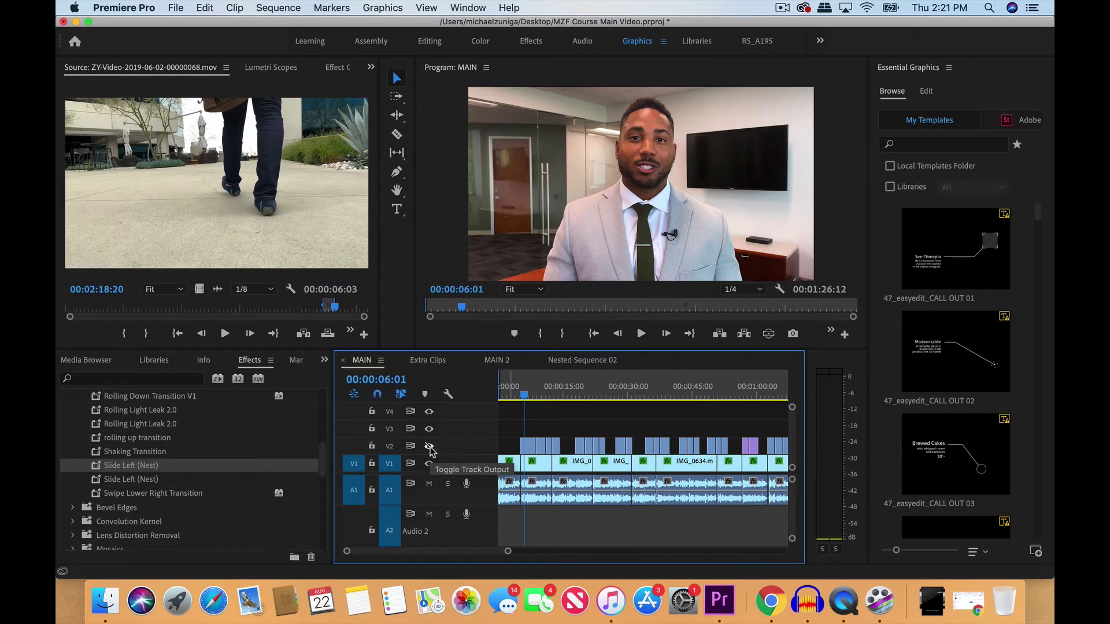
{"action": "left_click", "coordinate": [428, 446]}
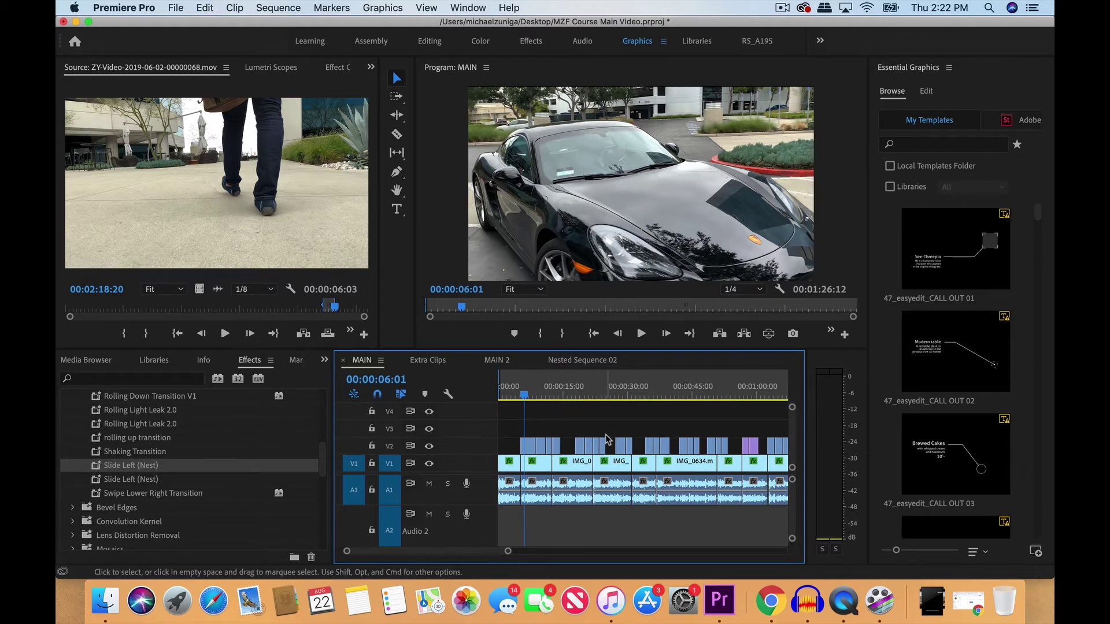
Play back from 12;17 to about 24;16, rechecking the walking and whiteboard shots.
{"action": "left_click", "coordinate": [554, 393]}
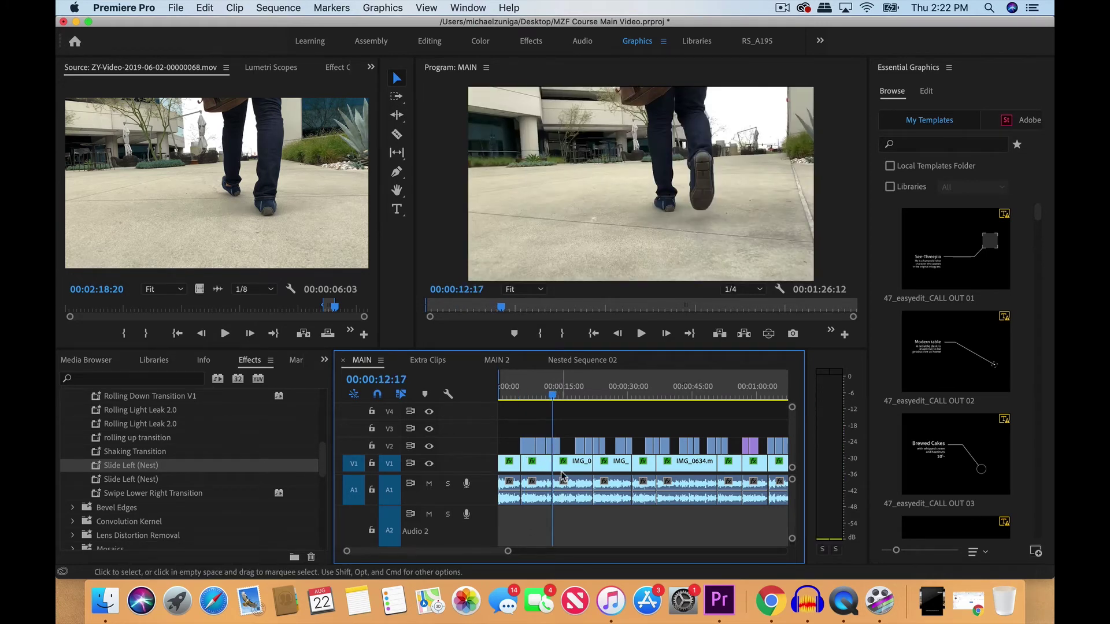
{"action": "key", "text": "space"}
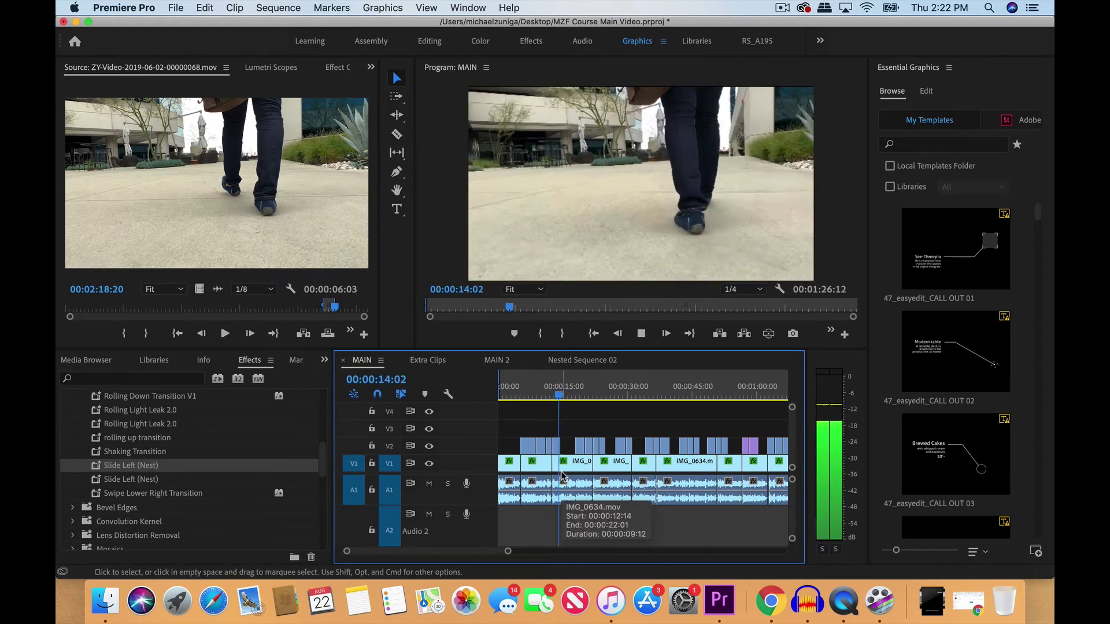
{"action": "key", "text": "space"}
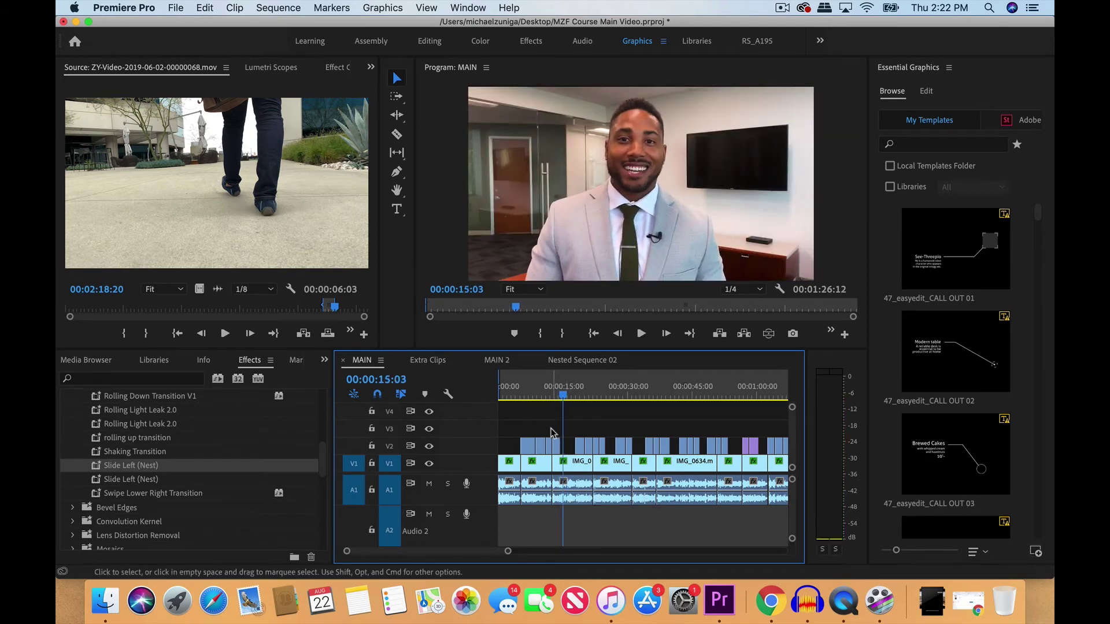
{"action": "left_click", "coordinate": [558, 391]}
{"action": "key", "text": "space"}
{"action": "key", "text": "space"}
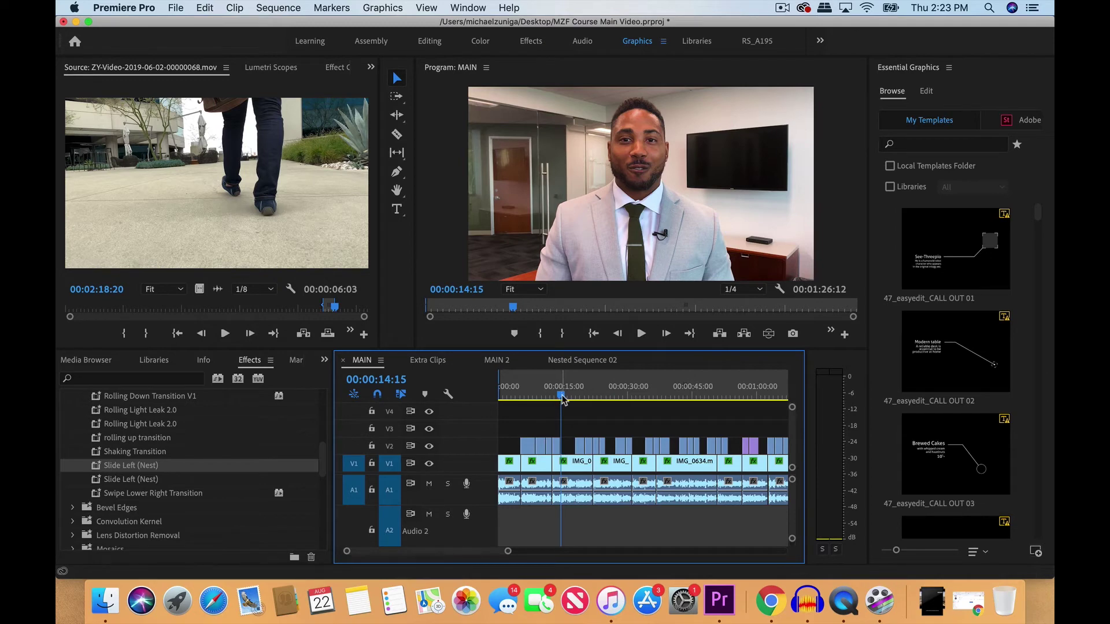
{"action": "left_click_drag", "start_coordinate": [561, 399], "coordinate": [559, 392]}
{"action": "key", "text": "space"}
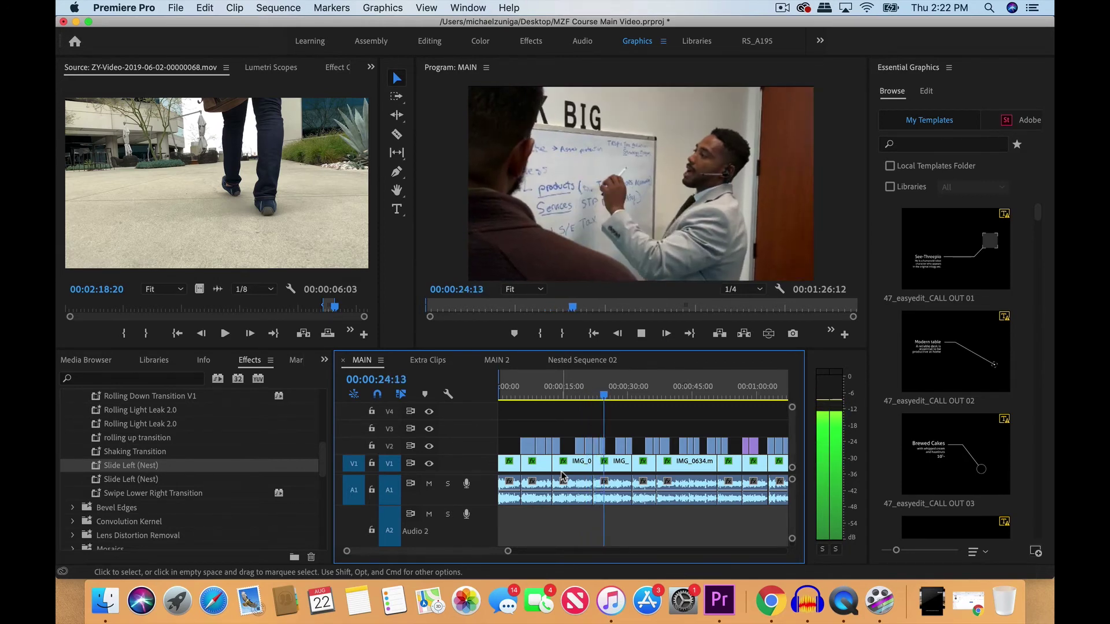
{"action": "key", "text": "space"}
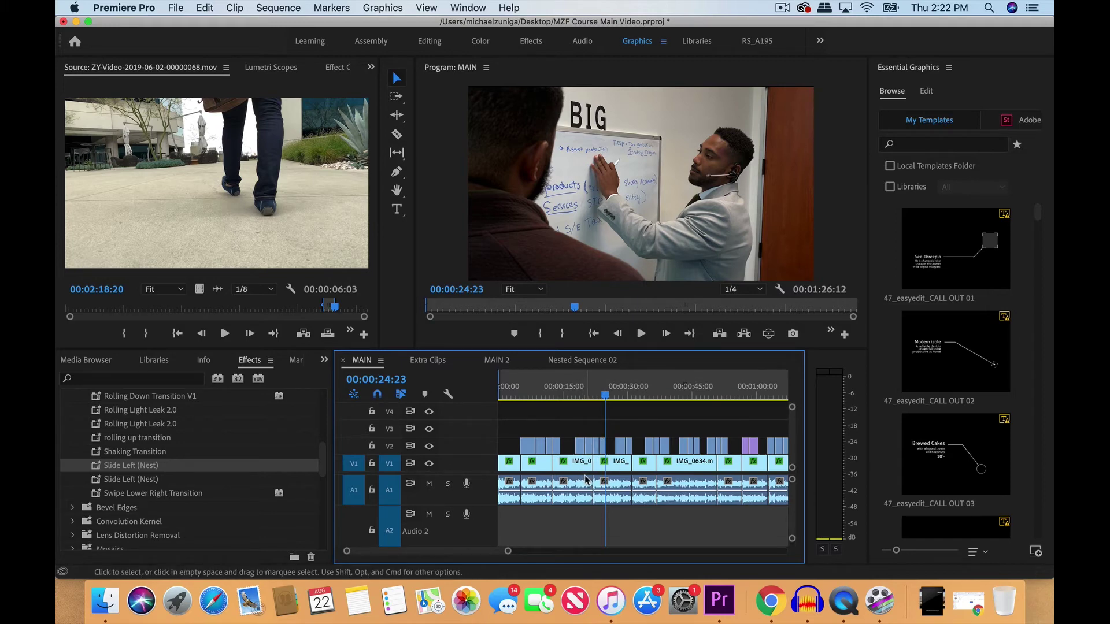
{"action": "left_click_drag", "start_coordinate": [562, 392], "coordinate": [605, 392]}
{"action": "key", "text": "space"}
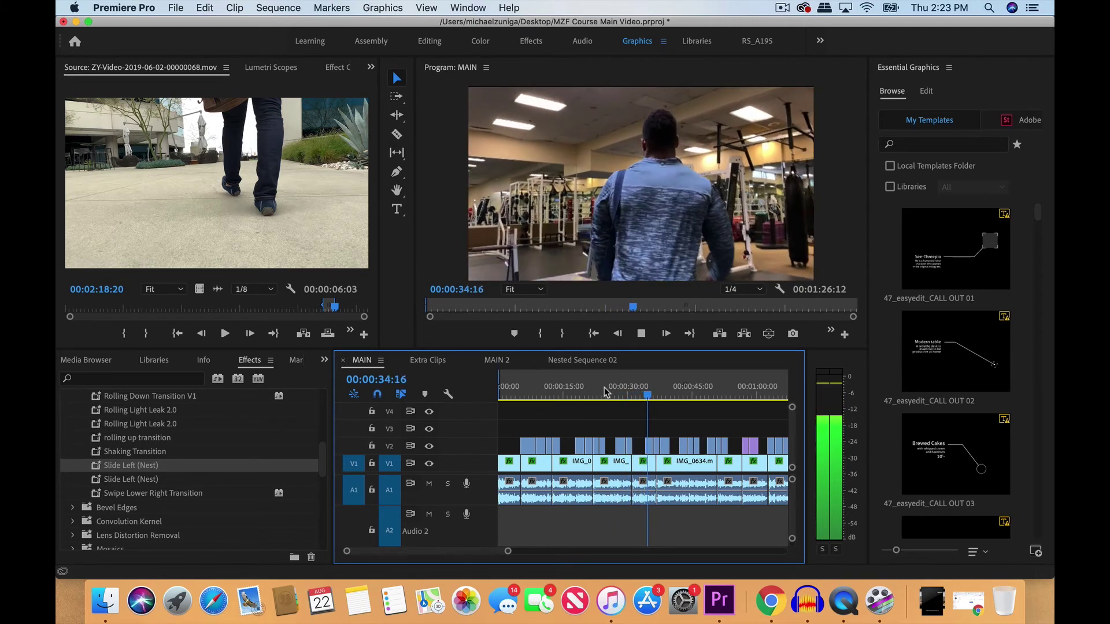
Stop at 35:00, jump back to the previous edit and replay into the gym B-roll.
{"action": "key", "text": "space"}
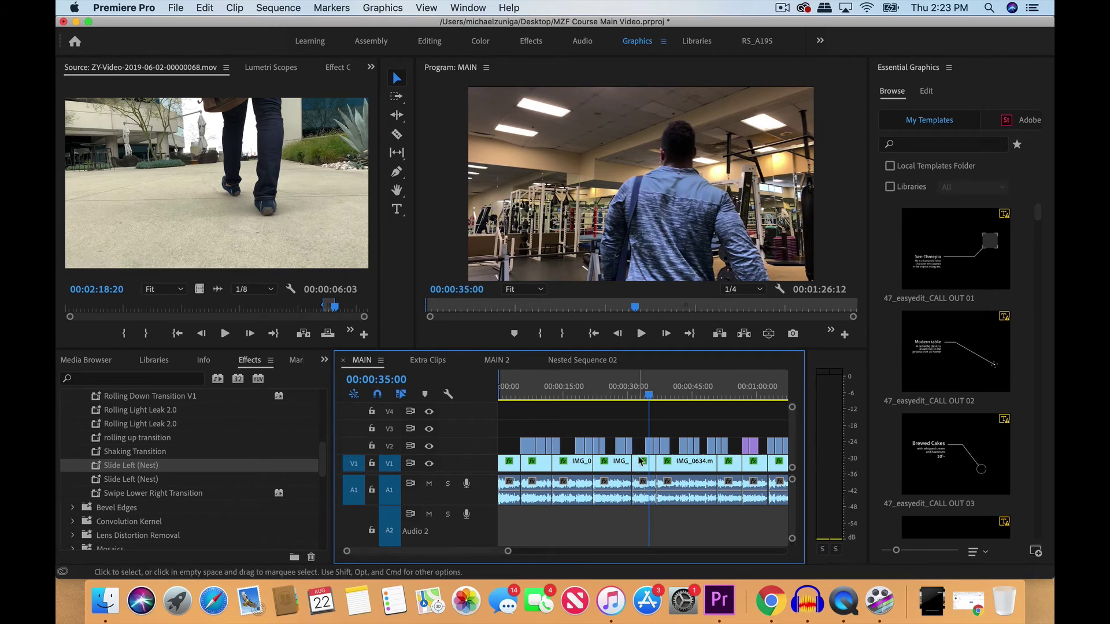
{"action": "key", "text": "Up"}
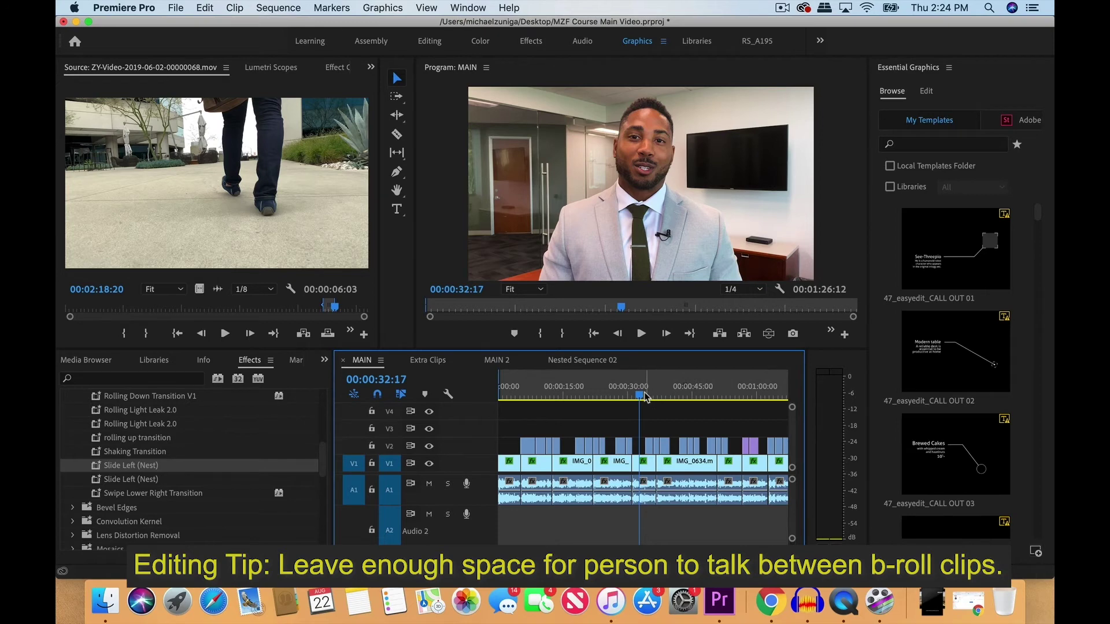
{"action": "key", "text": "space"}
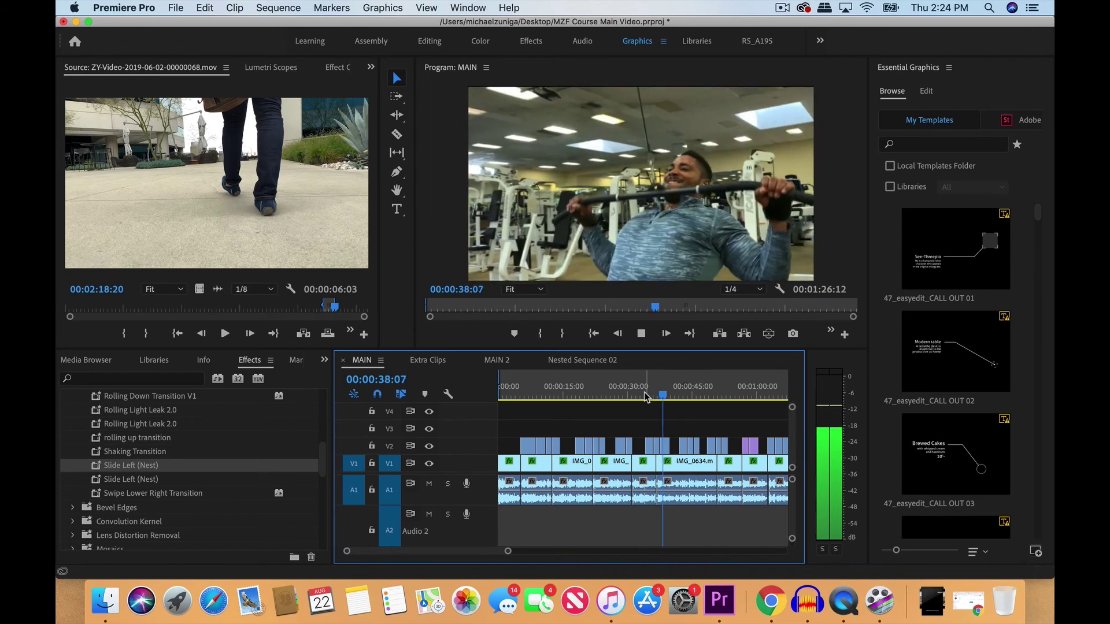
Stop playback and place the playhead at about 38 seconds on the next gym shot.
{"action": "key", "text": "space"}
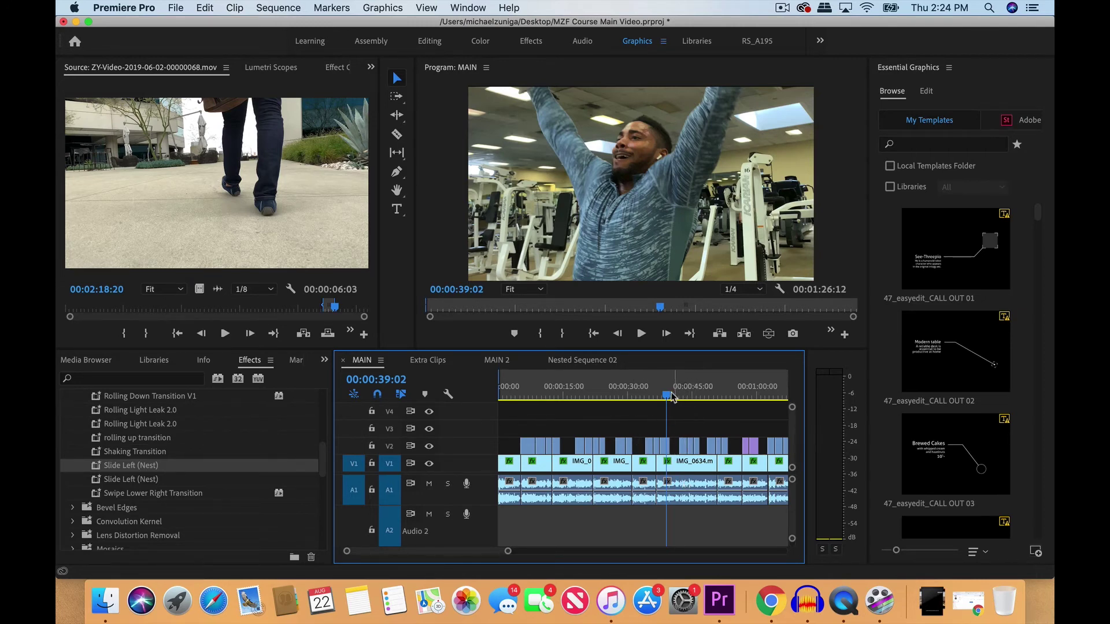
{"action": "left_click_drag", "start_coordinate": [668, 396], "coordinate": [650, 396]}
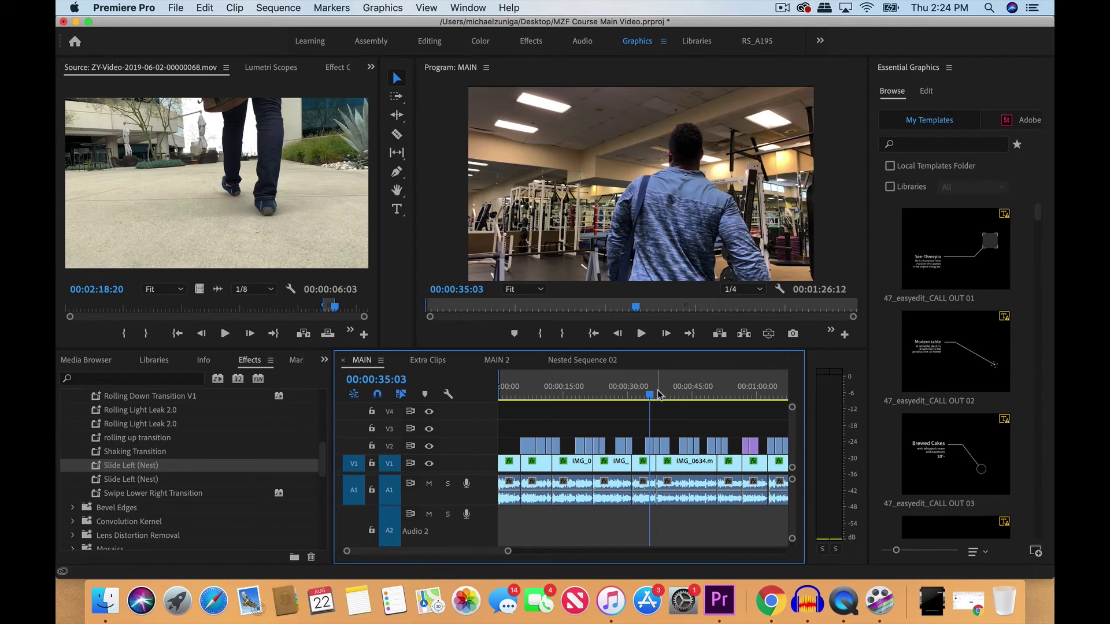
{"action": "left_click", "coordinate": [658, 393]}
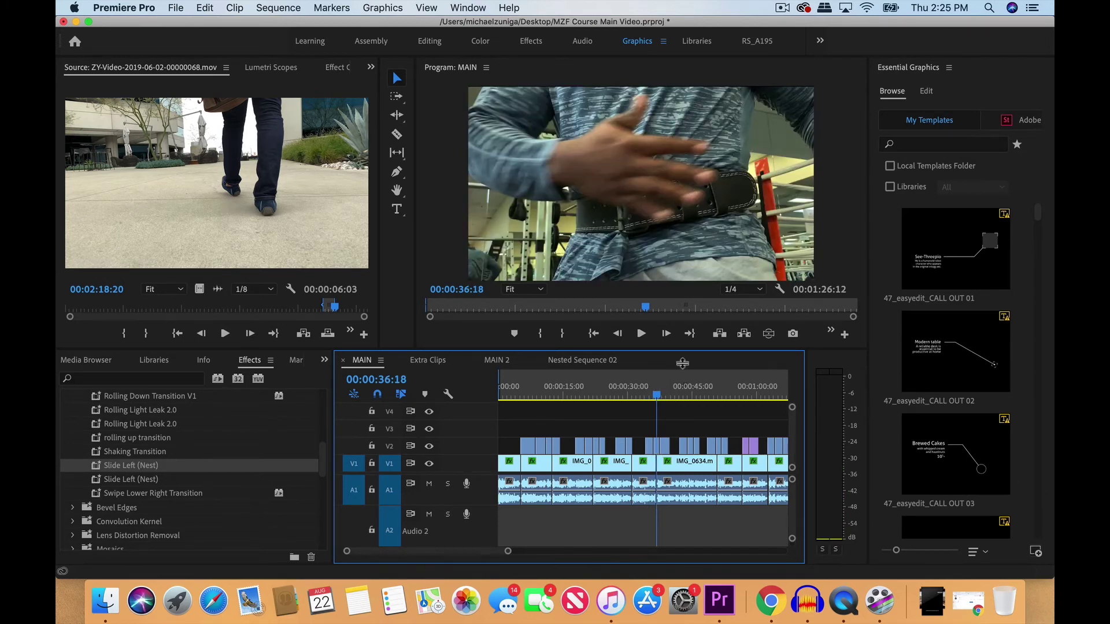
{"action": "left_click", "coordinate": [662, 395]}
{"action": "left_click", "coordinate": [663, 393]}
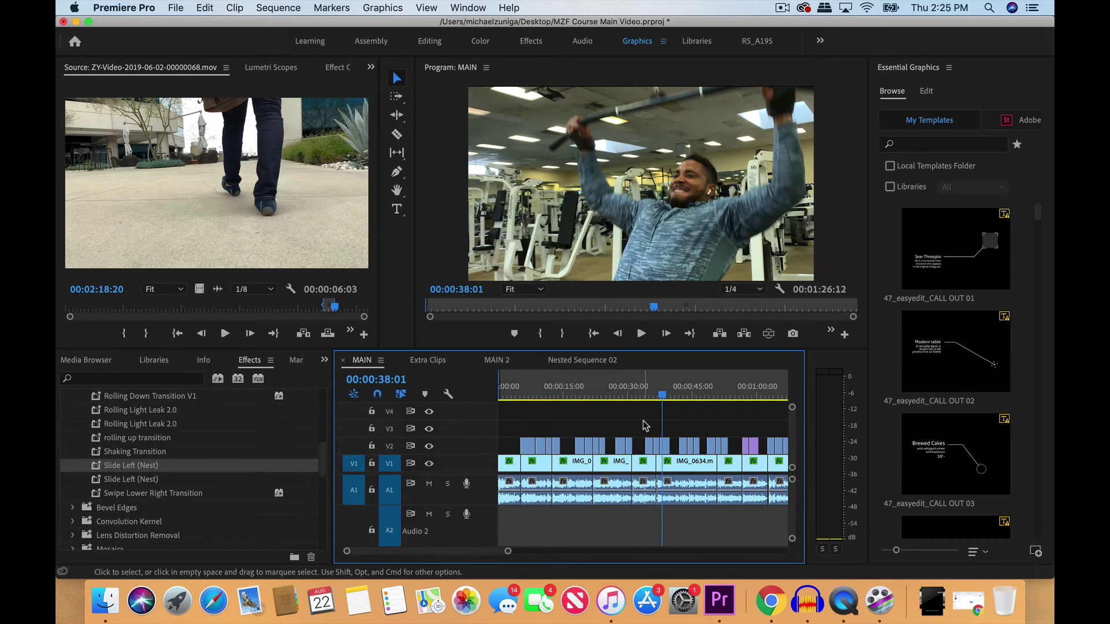
Play the dumbbell footage from 43 seconds, stopping at the office headset shot near 53 seconds.
{"action": "key", "text": "space"}
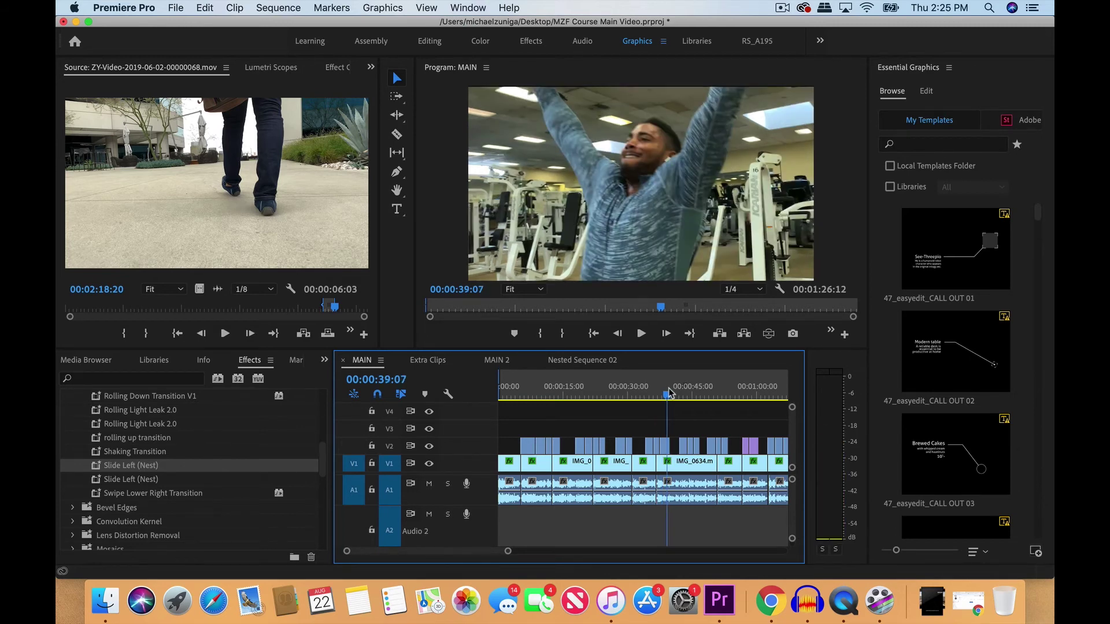
{"action": "key", "text": "space"}
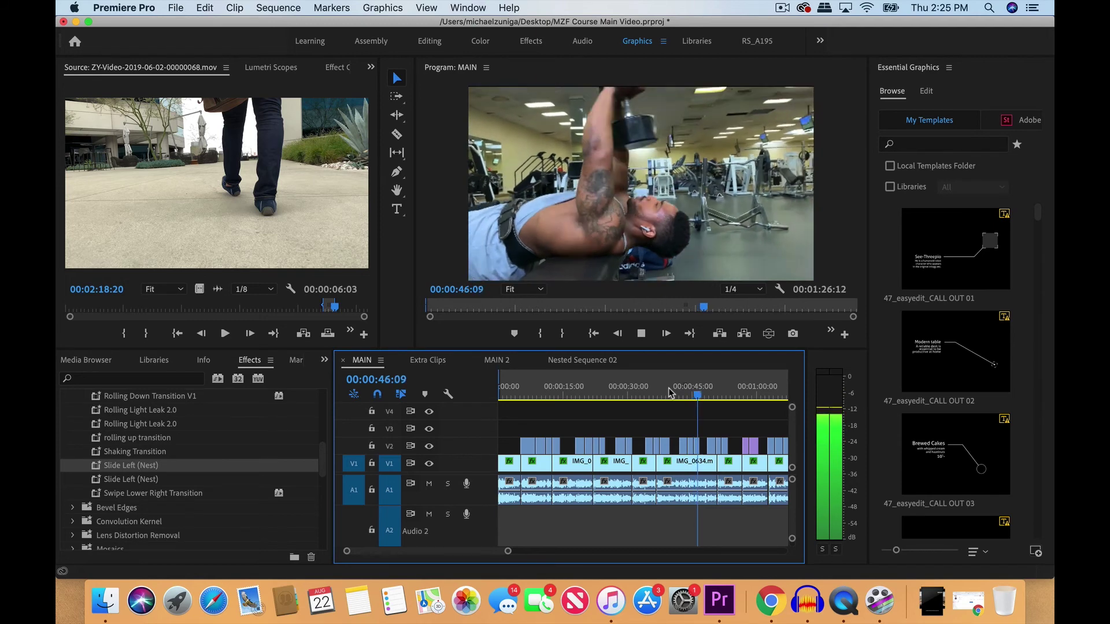
{"action": "left_click", "coordinate": [694, 393]}
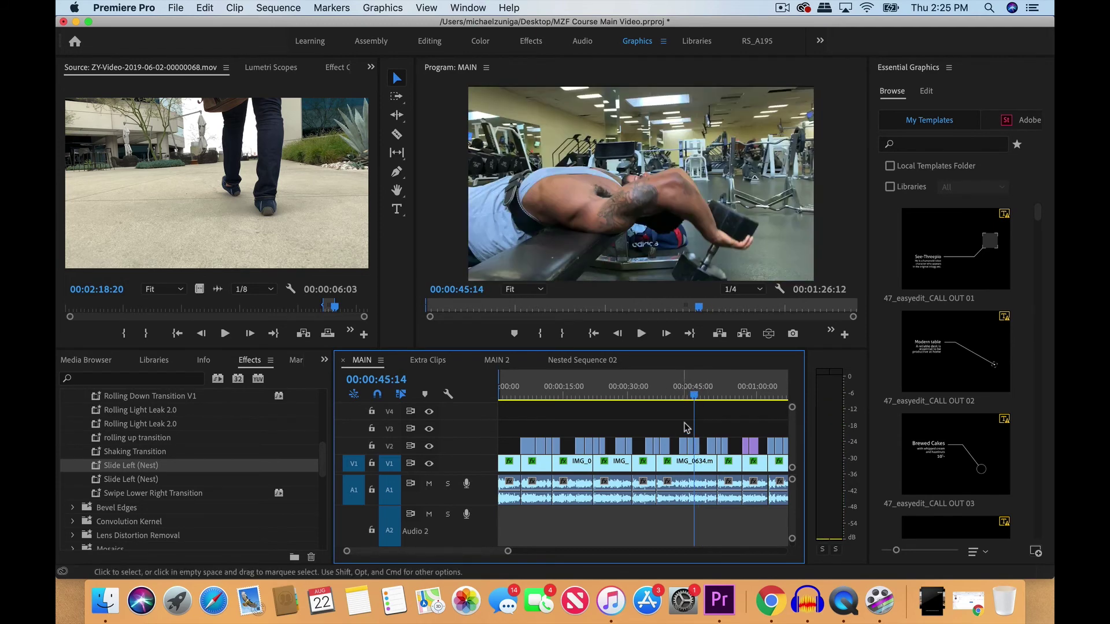
{"action": "left_click", "coordinate": [683, 394]}
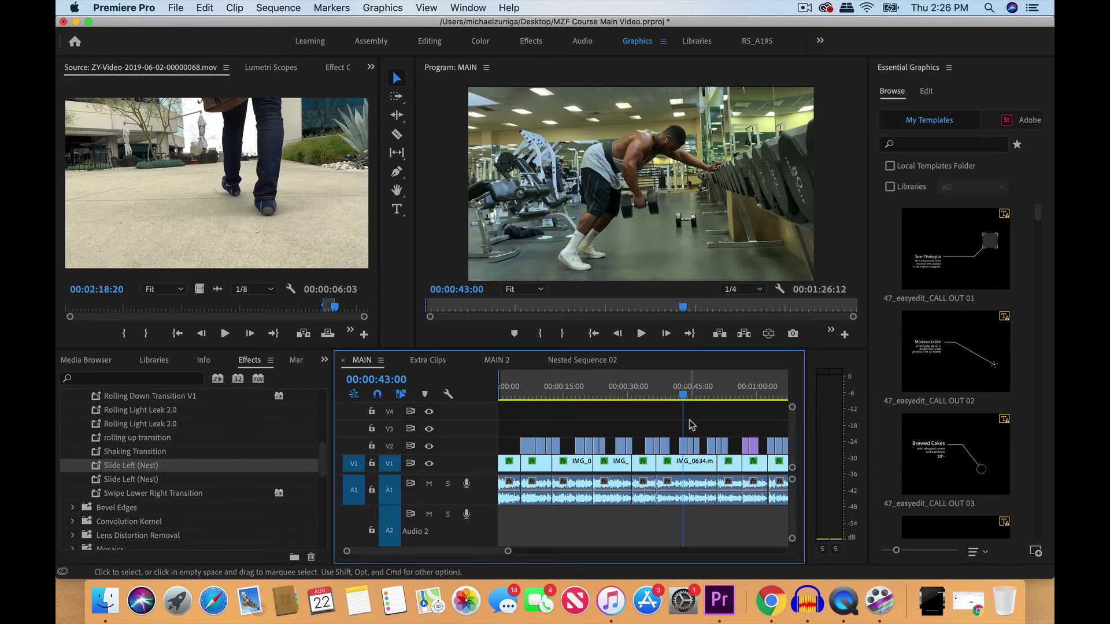
{"action": "key", "text": "space"}
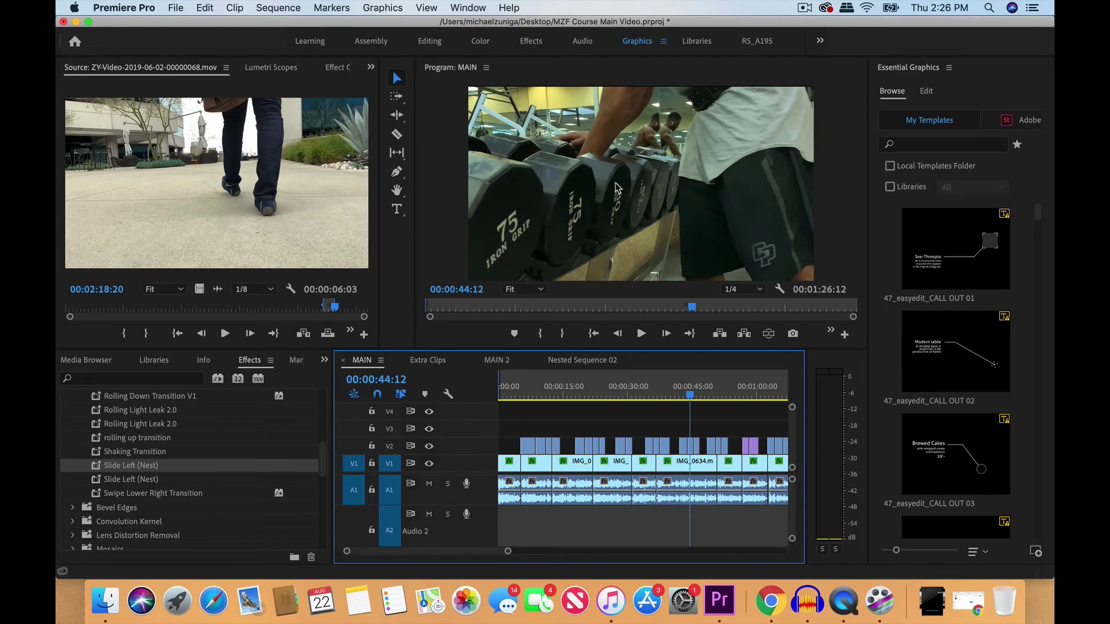
{"action": "key", "text": "space"}
{"action": "key", "text": "space"}
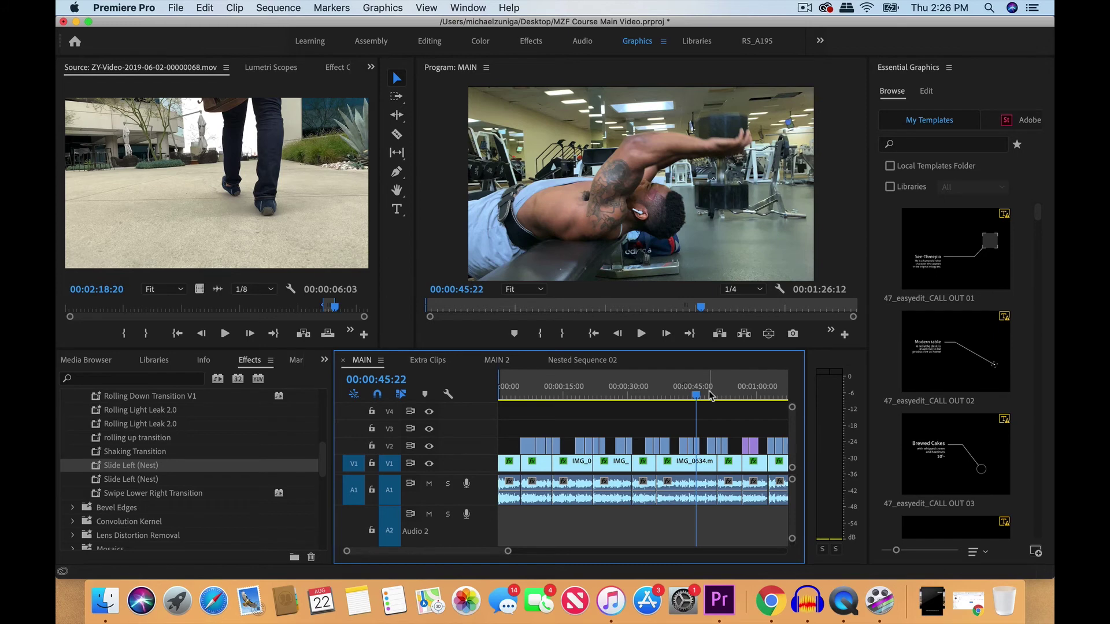
{"action": "key", "text": "space"}
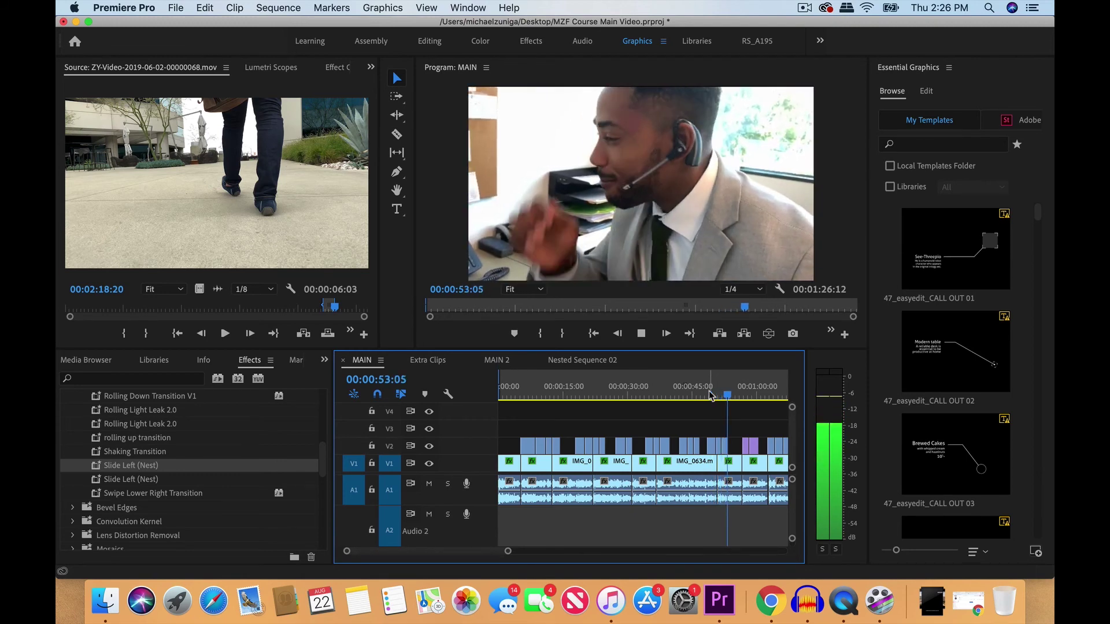
{"action": "key", "text": "space"}
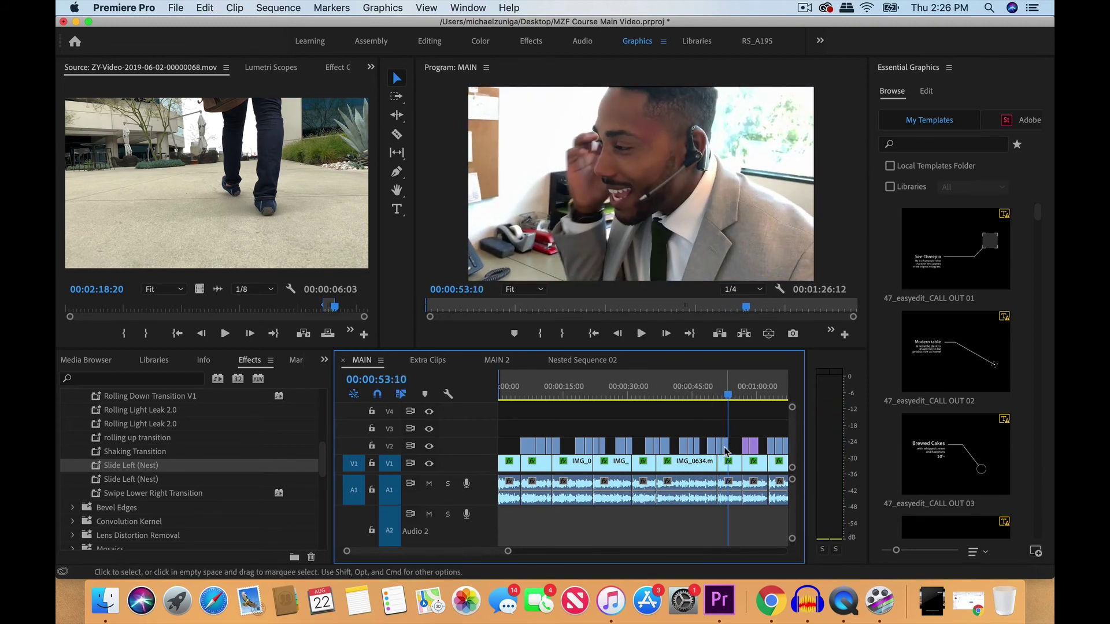
Scroll the timeline, pass 51:06 on the desk-phone shot, and play around the 28-second mark.
{"action": "scroll", "coordinate": [727, 449], "scroll_direction": "right", "scroll_amount": 2}
{"action": "scroll", "coordinate": [727, 449], "scroll_direction": "right", "scroll_amount": 6}
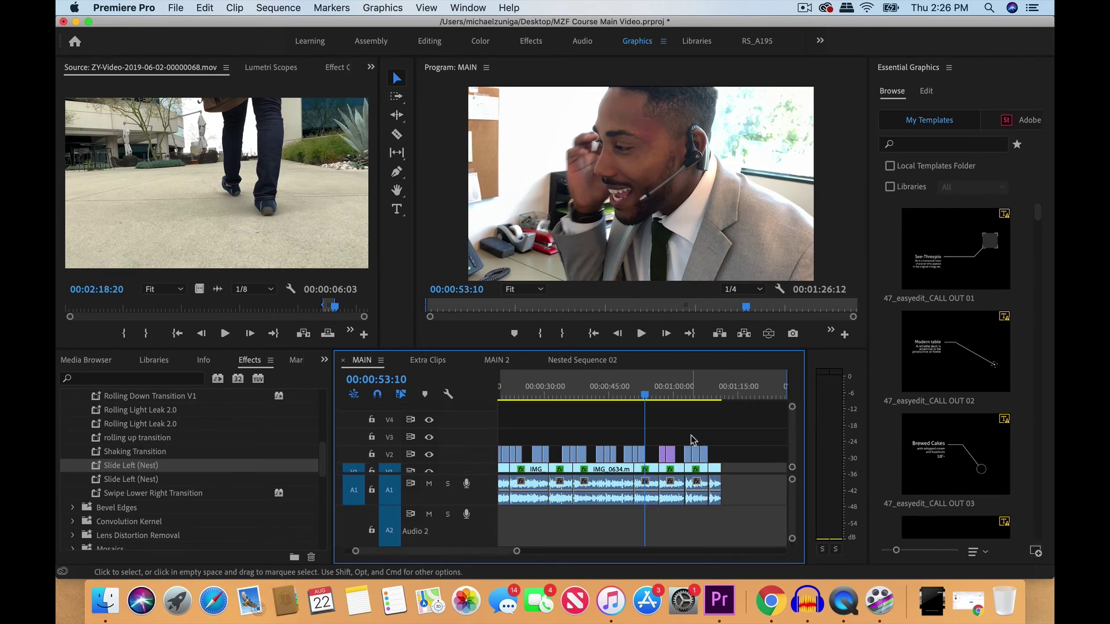
{"action": "left_click", "coordinate": [636, 393]}
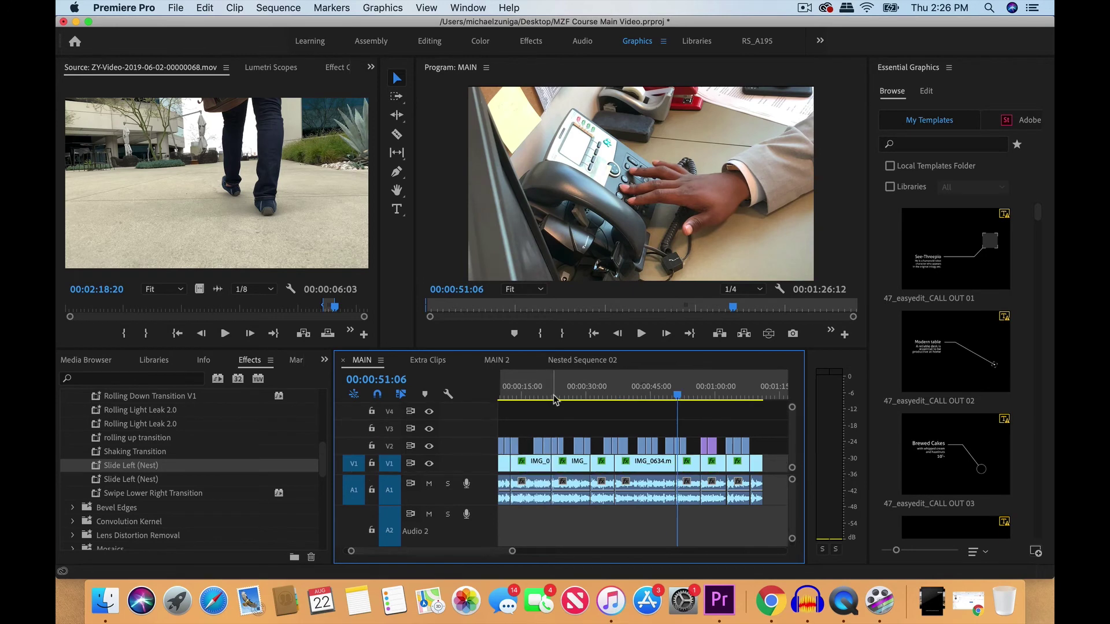
{"action": "left_click", "coordinate": [580, 395]}
{"action": "key", "text": "space"}
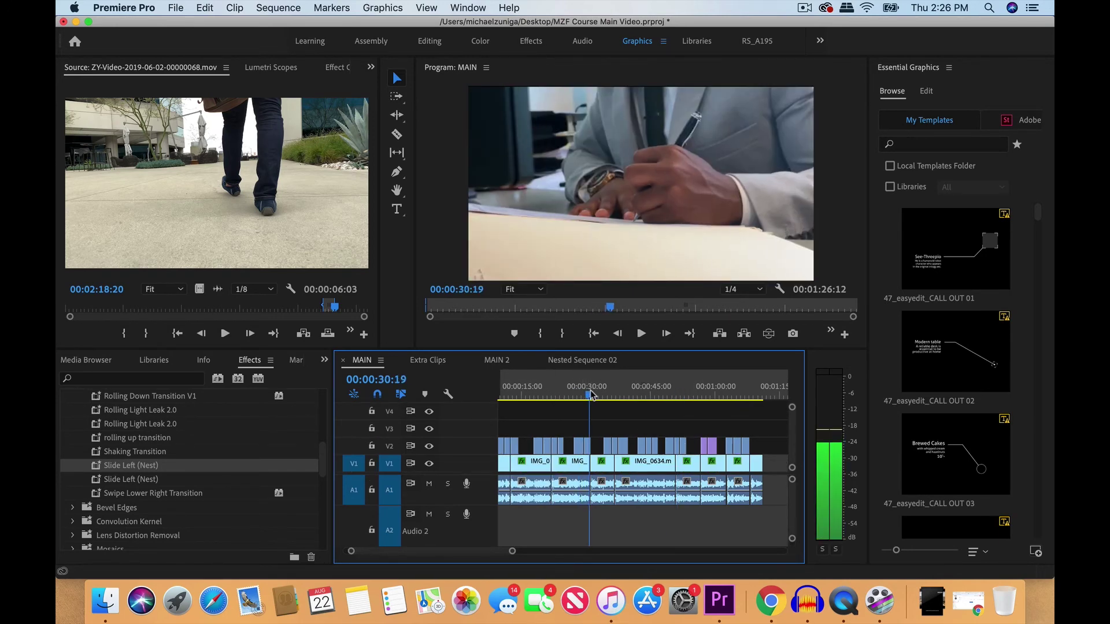
{"action": "key", "text": "space"}
Replay from 27:17 through the cut, stopping on the coffee-mug shot.
{"action": "left_click", "coordinate": [577, 388]}
{"action": "key", "text": "space"}
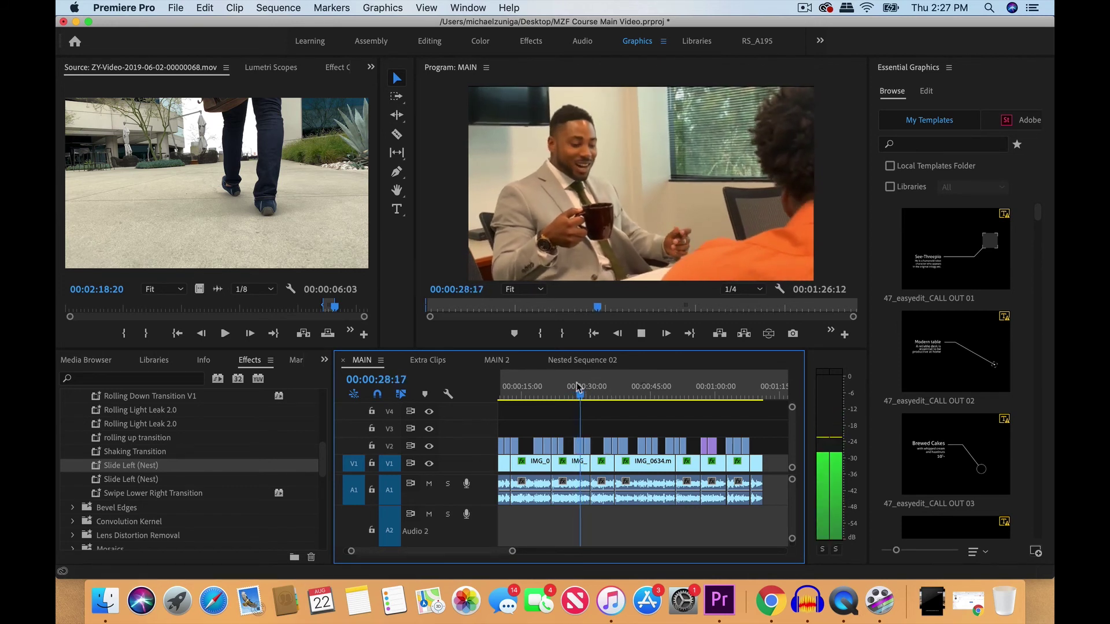
{"action": "key", "text": "space"}
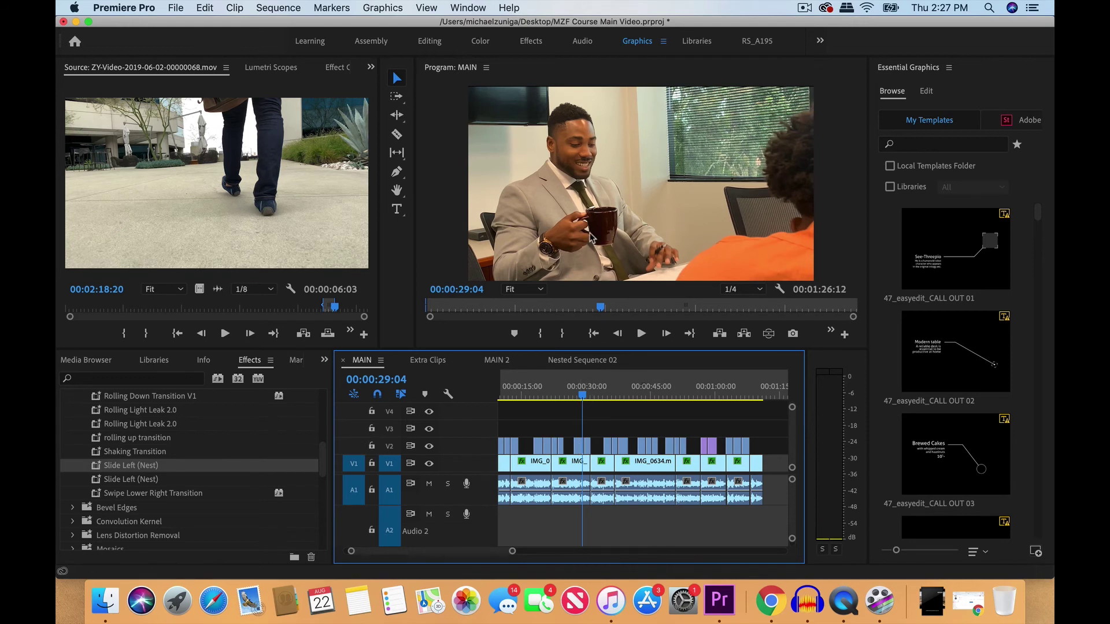
Check the writing shot at 30:07, then replay the coffee-mug-to-writing cut from 28:09.
{"action": "left_click", "coordinate": [587, 391]}
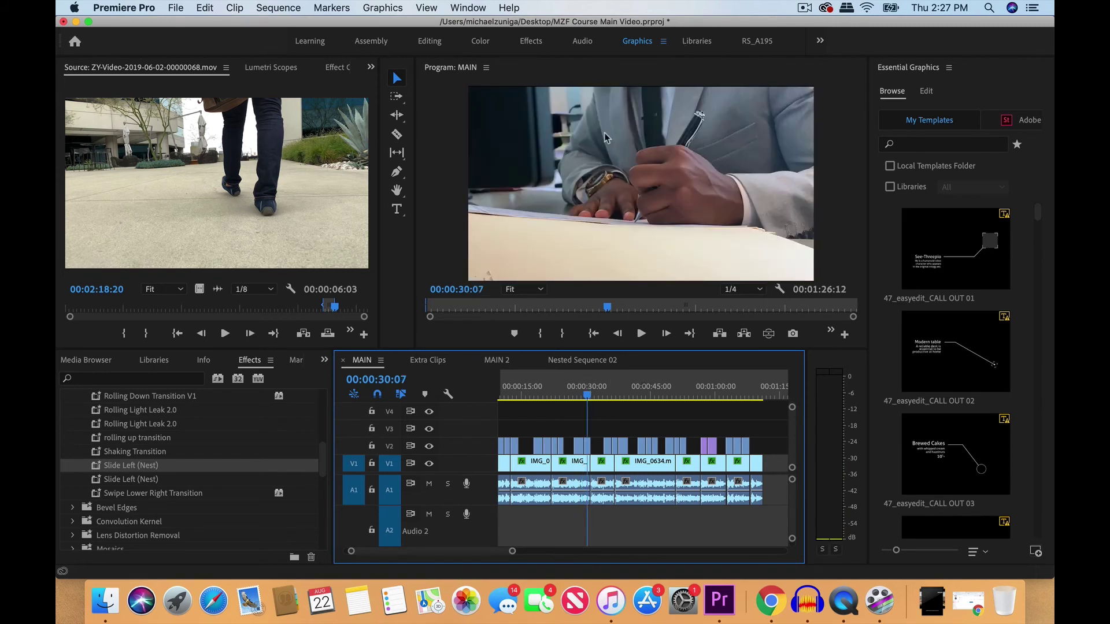
{"action": "left_click", "coordinate": [579, 392]}
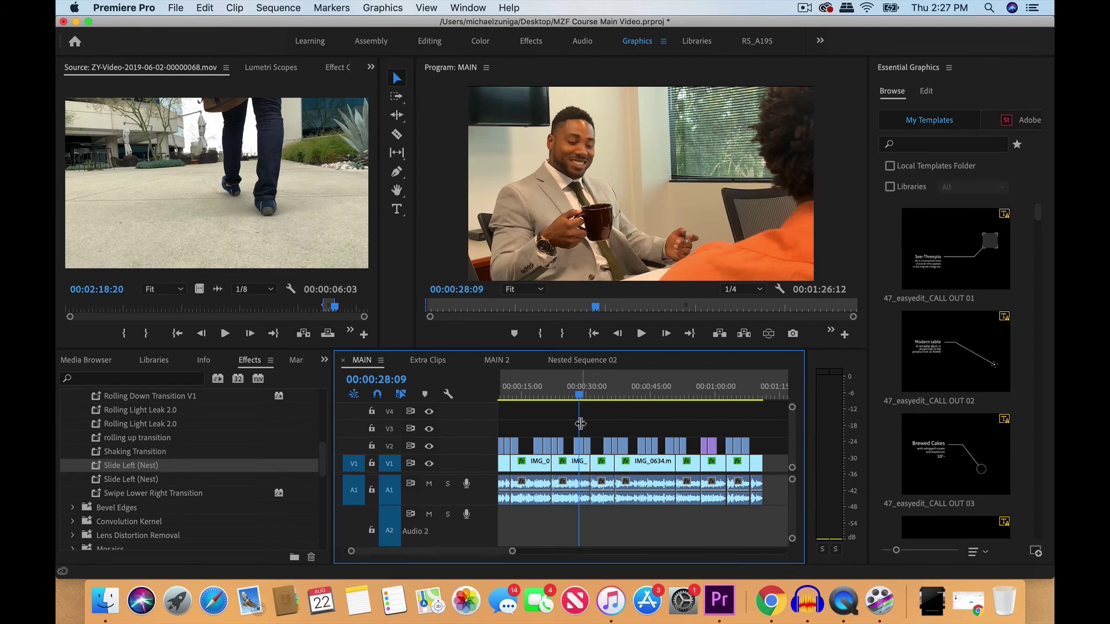
{"action": "key", "text": "space"}
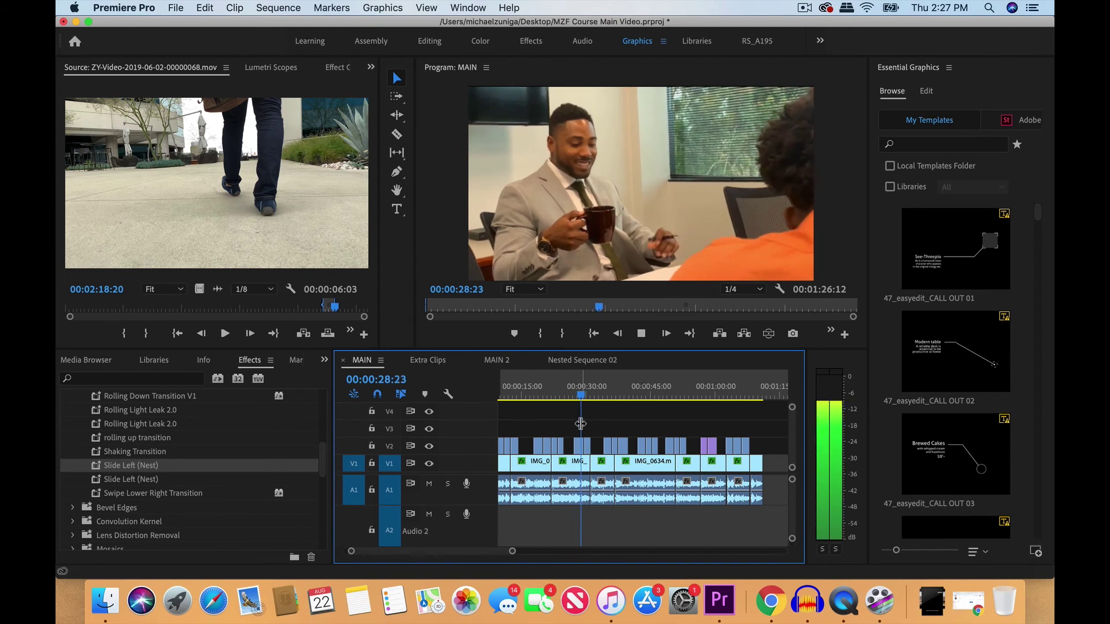
{"action": "key", "text": "space"}
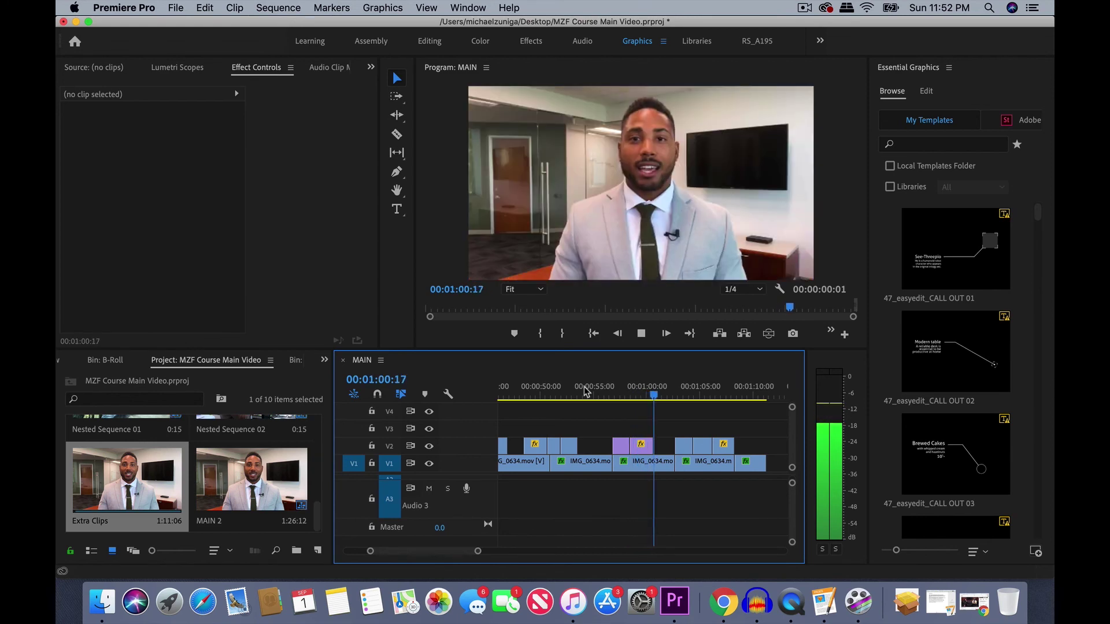
Stop playback and inspect the city skyline shot at 57:10 and the meeting-room shot at 59:09.
{"action": "key", "text": "space"}
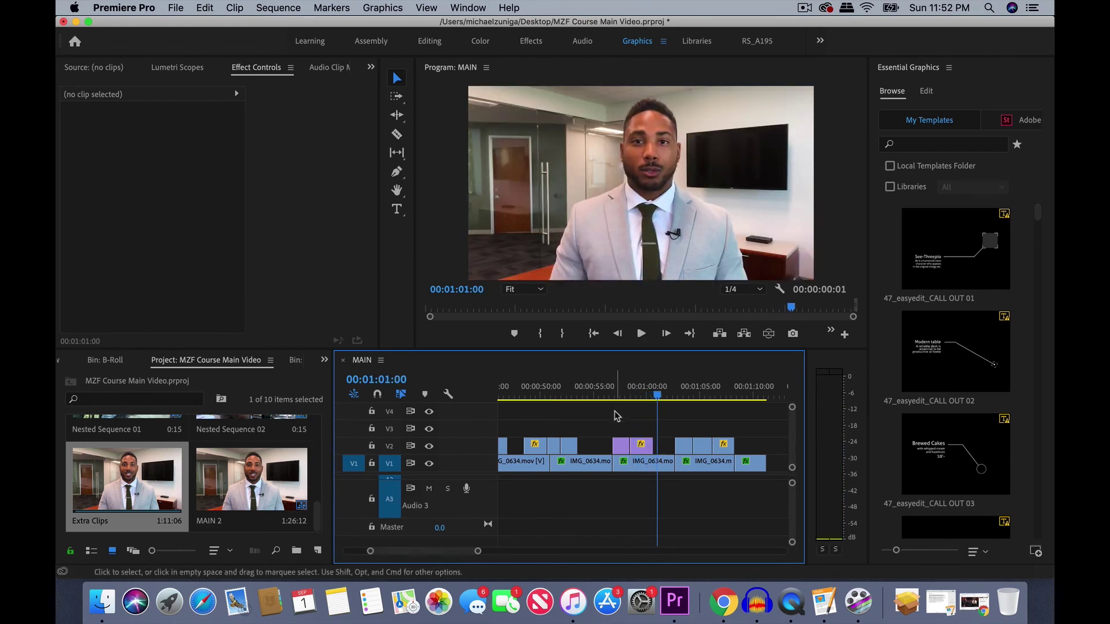
{"action": "left_click", "coordinate": [620, 391]}
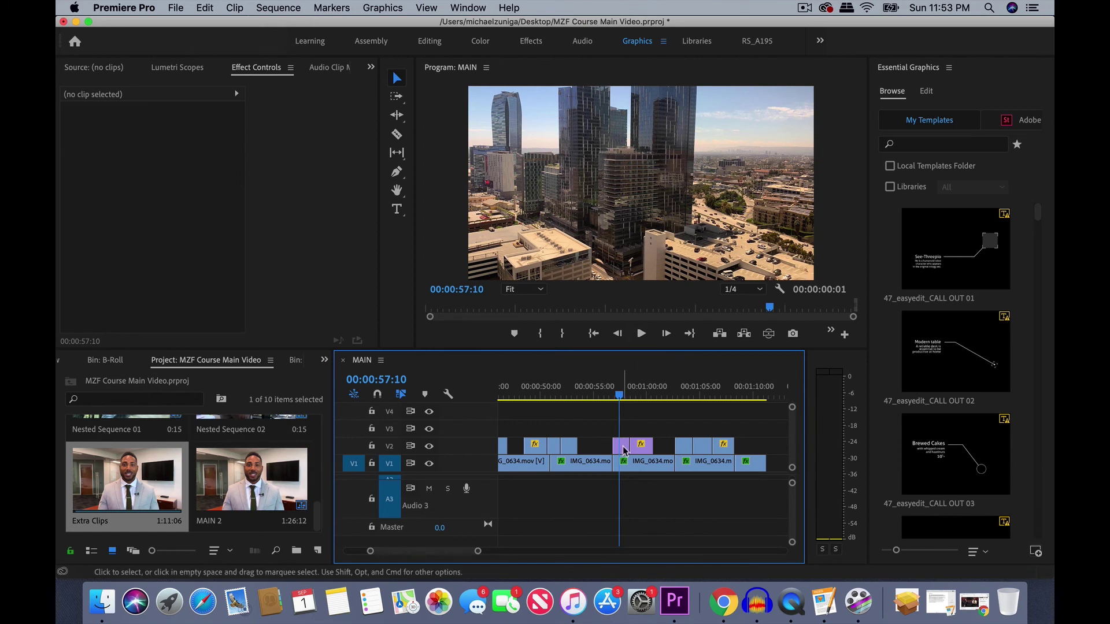
{"action": "left_click", "coordinate": [640, 384]}
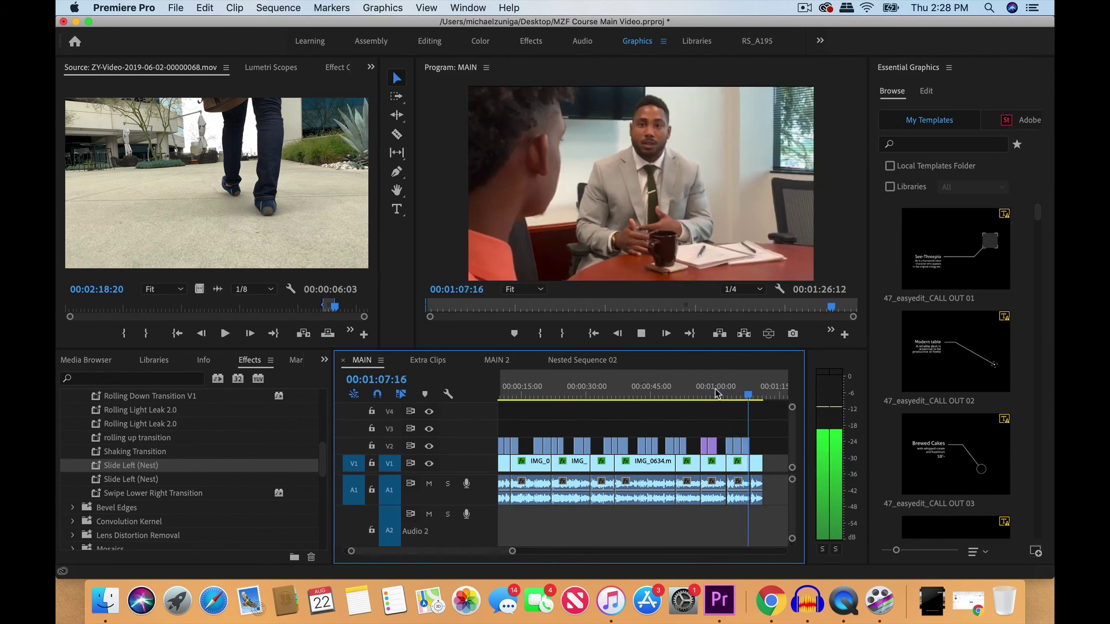
Check the window phone shot at 1:03:00, the wide meeting room at 1:04:22 and the interview close-up at 1:07:08, then play to the end.
{"action": "key", "text": "space"}
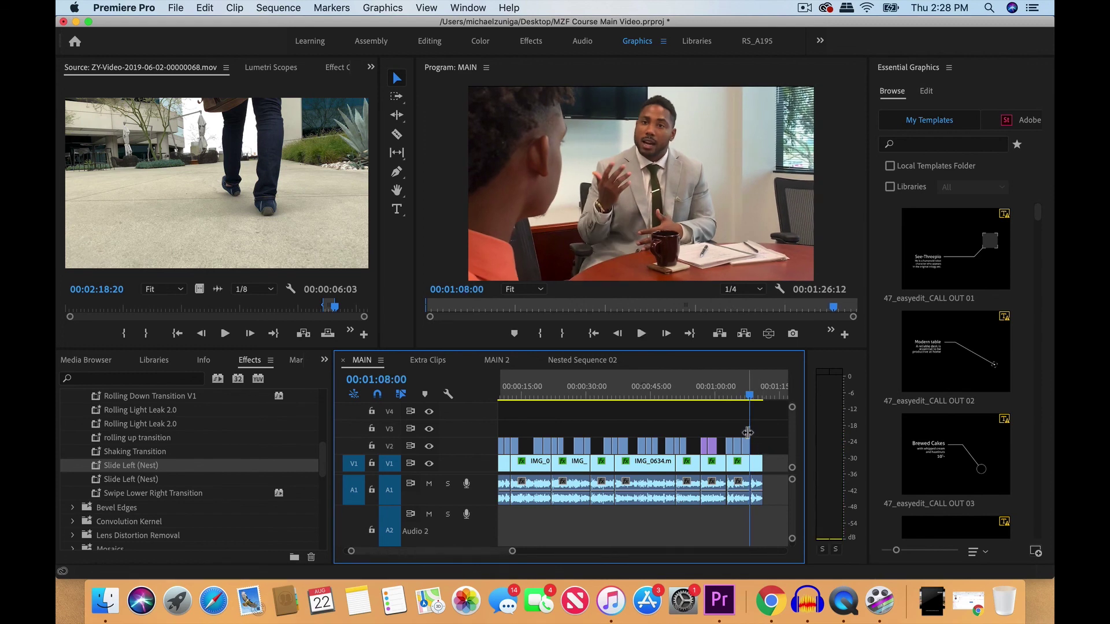
{"action": "left_click", "coordinate": [728, 390]}
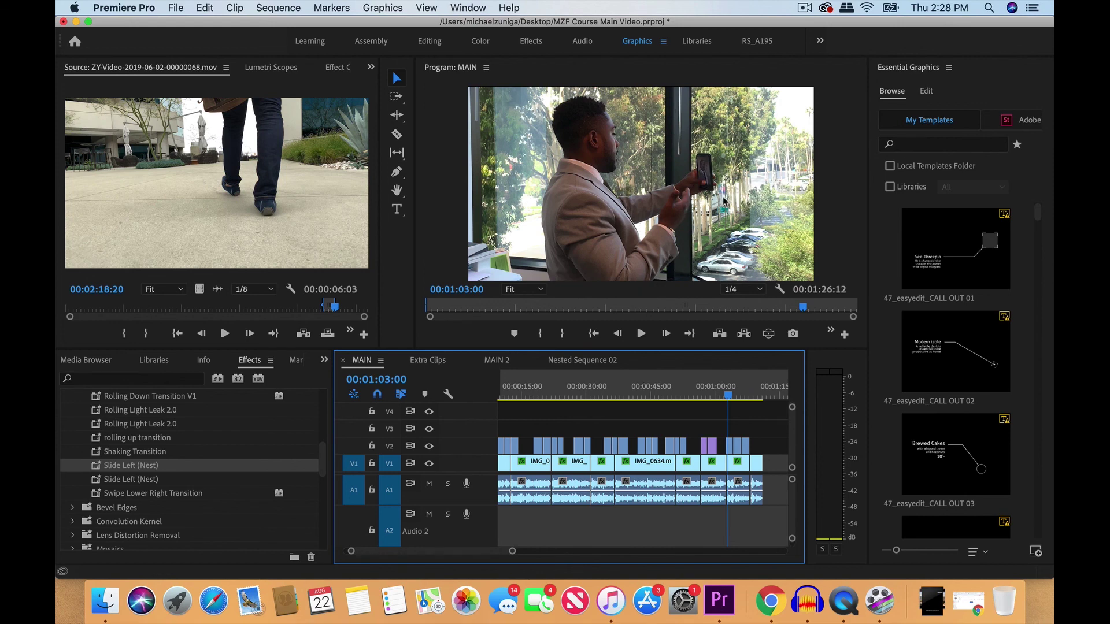
{"action": "left_click", "coordinate": [735, 395]}
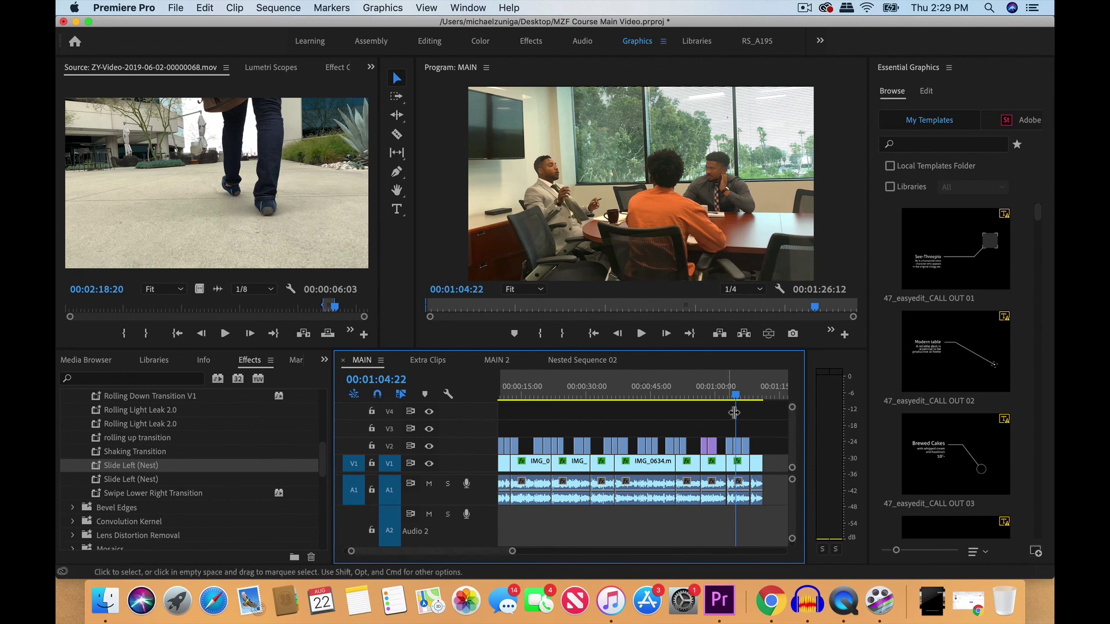
{"action": "left_click", "coordinate": [745, 396]}
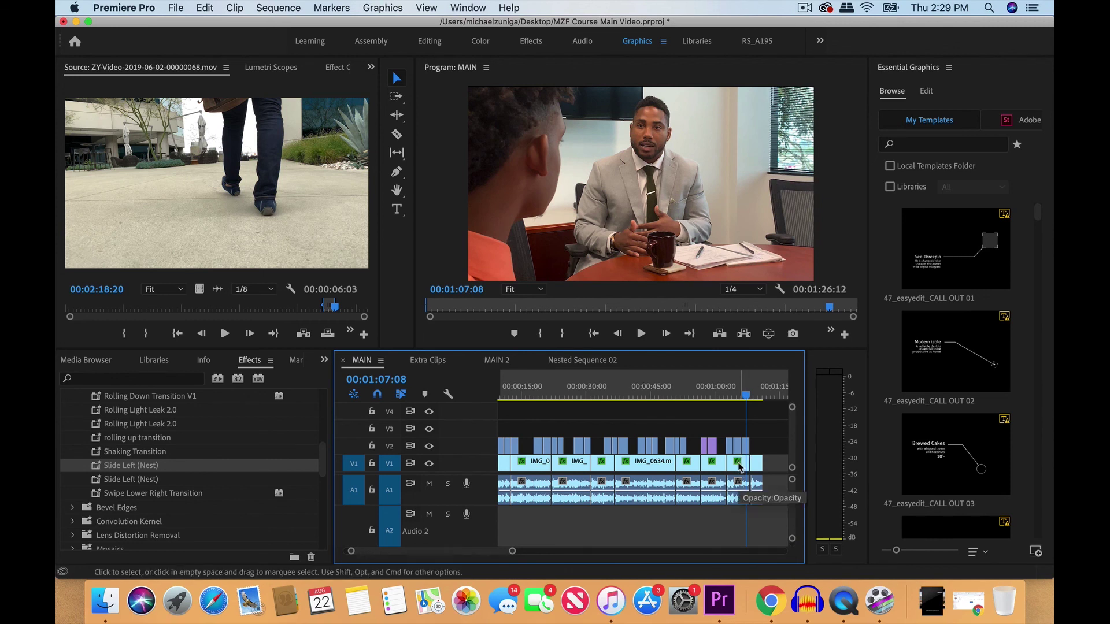
{"action": "key", "text": "space"}
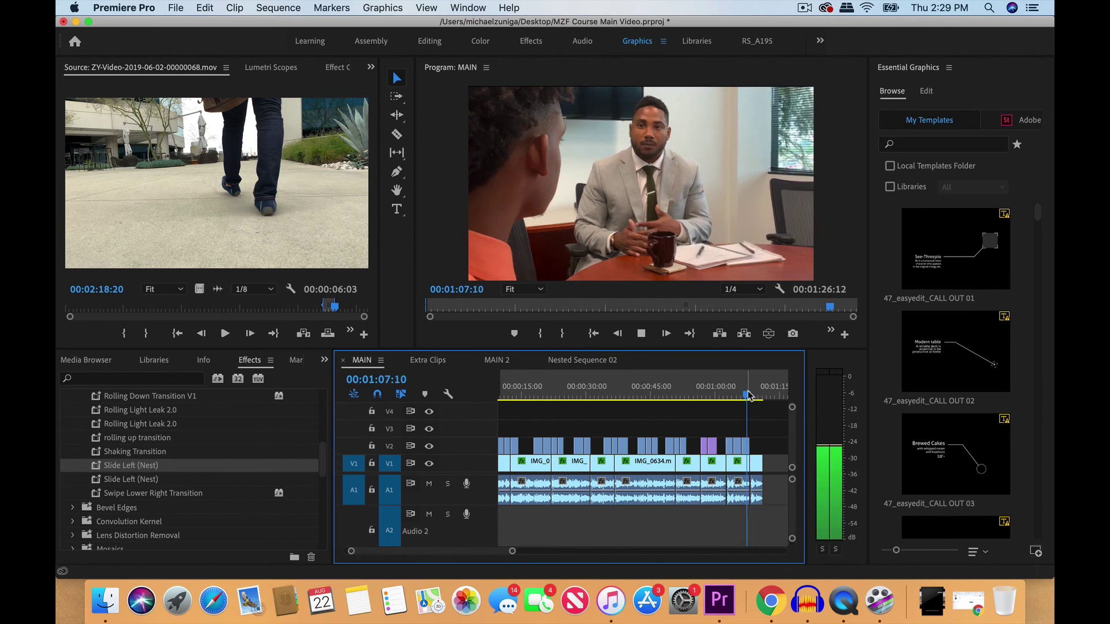